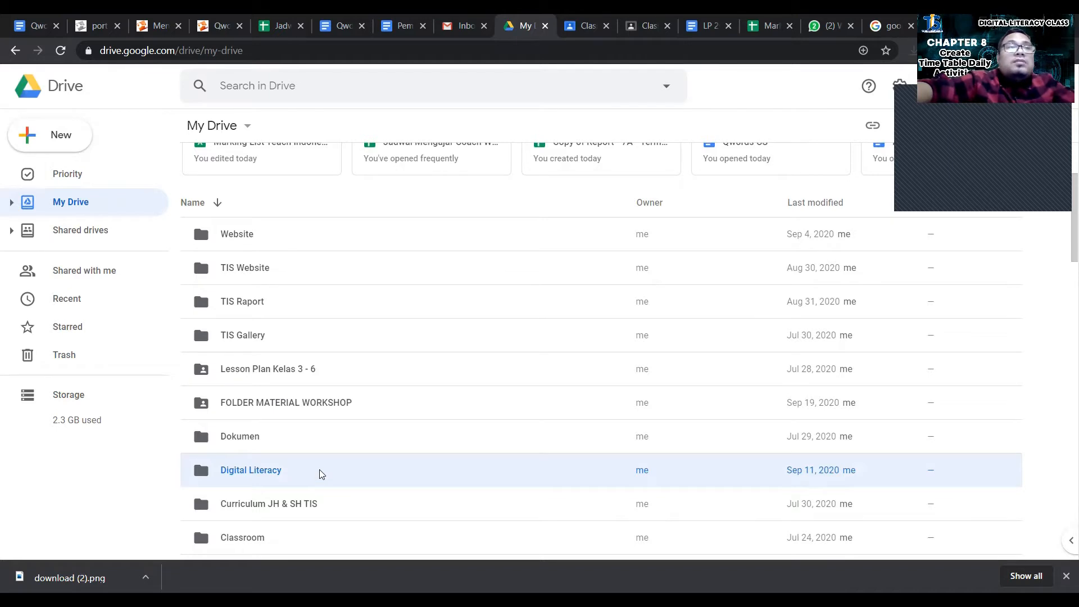
Step: Open the Digital Literacy folder in My Drive and create a blank Google Sheets spreadsheet in it
double_click(321, 474)
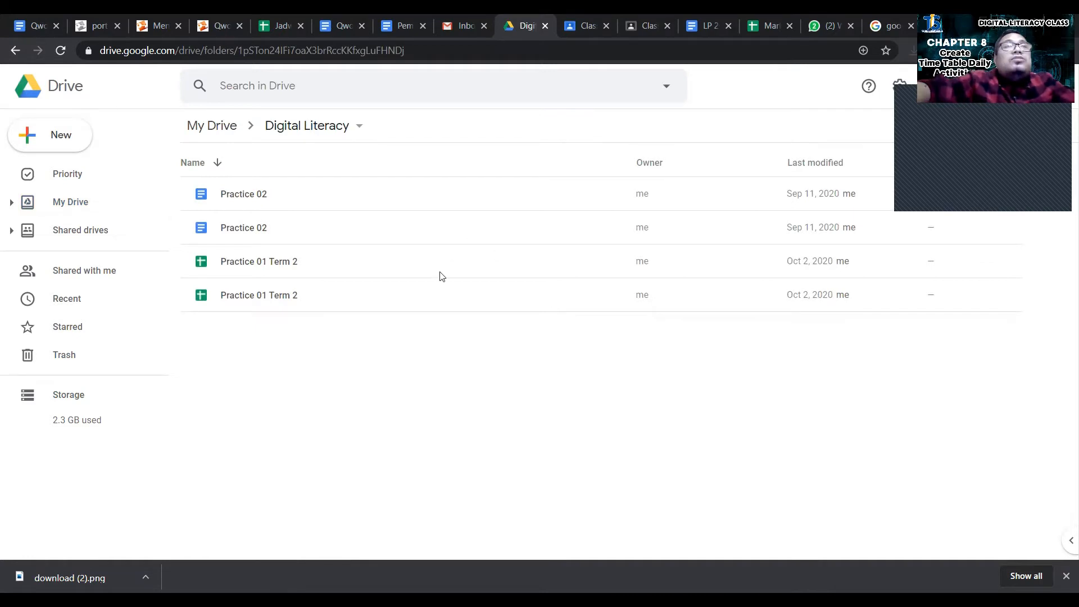
right_click(337, 344)
left_click(423, 252)
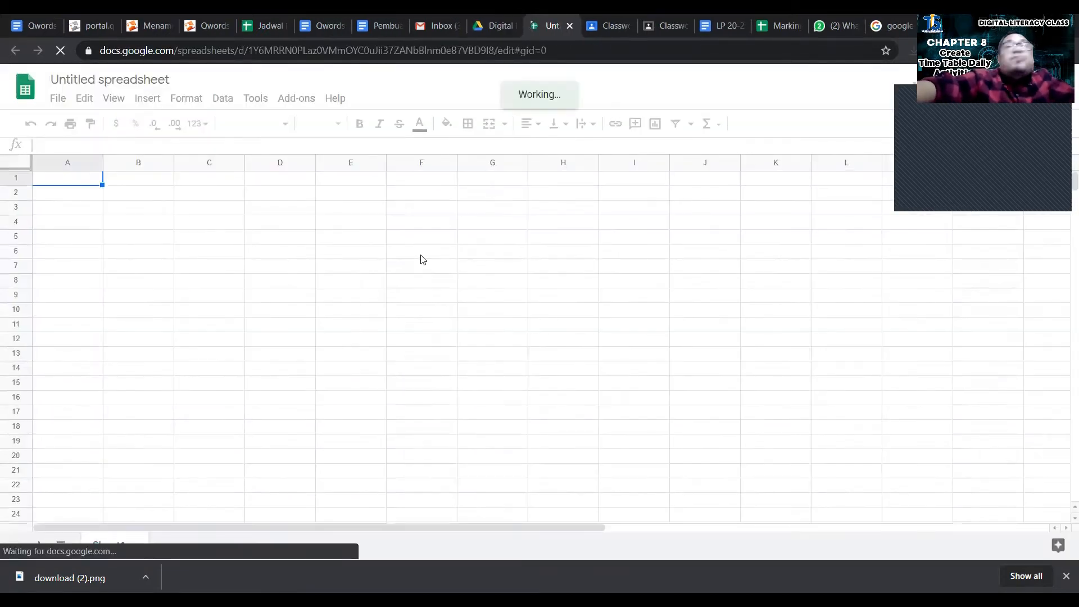
Step: Name the new spreadsheet "Practice 02 Term 2"
left_click(126, 80)
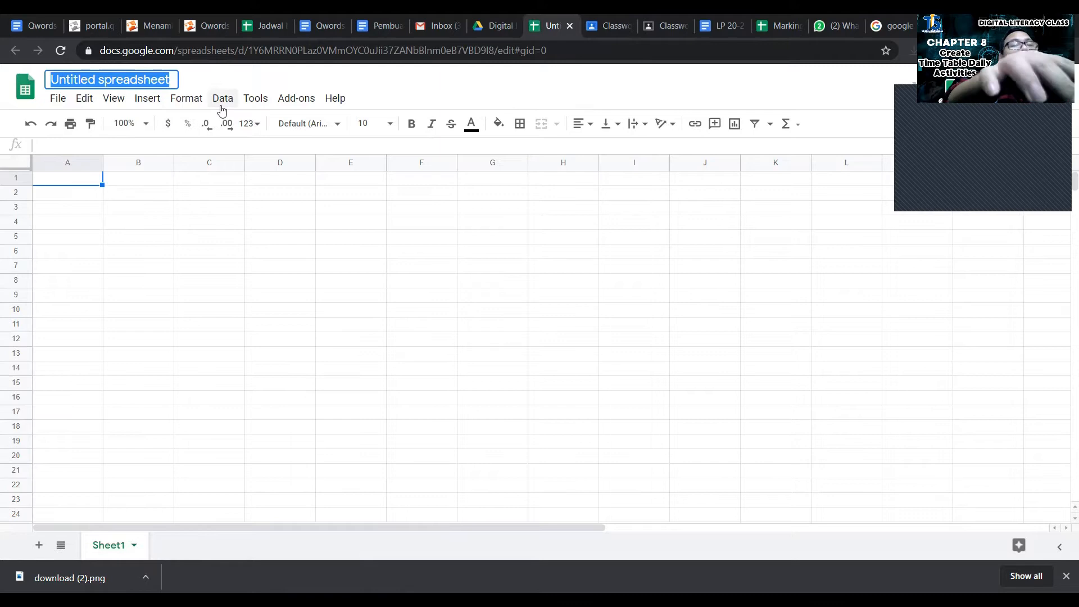
type("Practice")
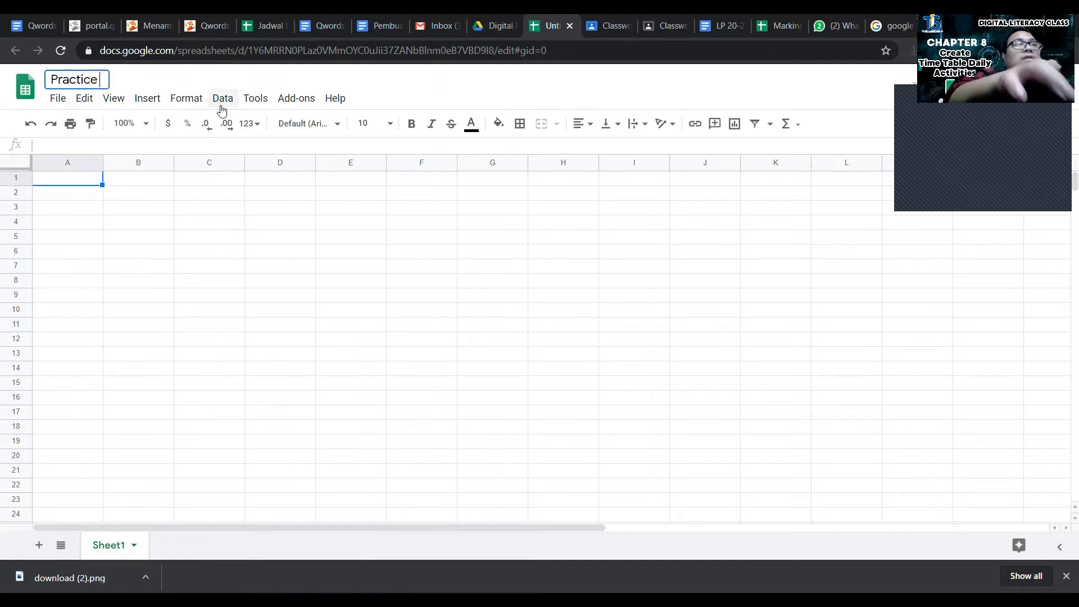
type(" 02")
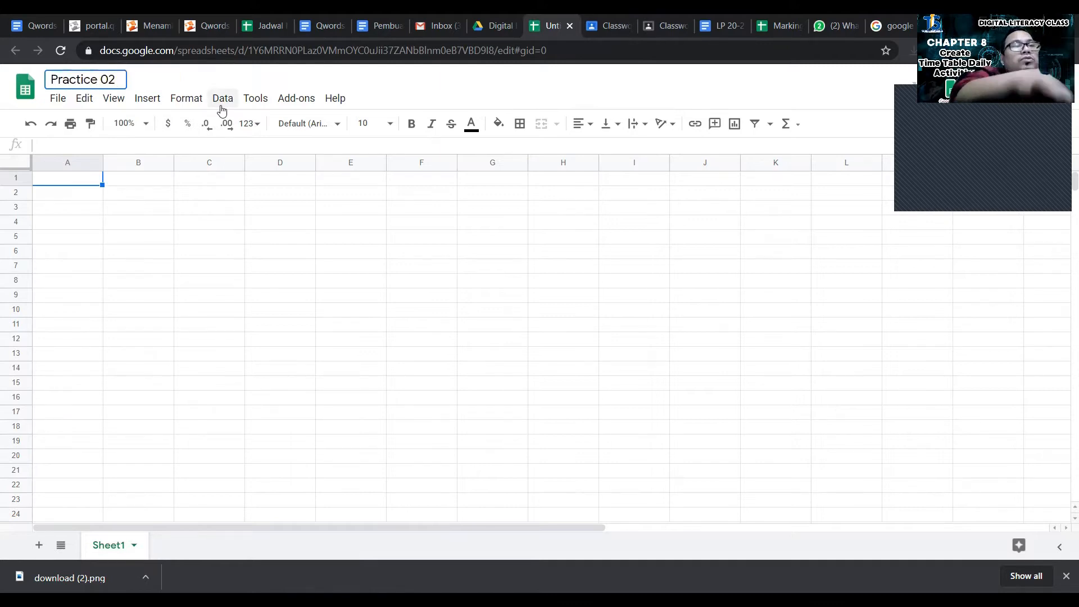
type(" Term 2")
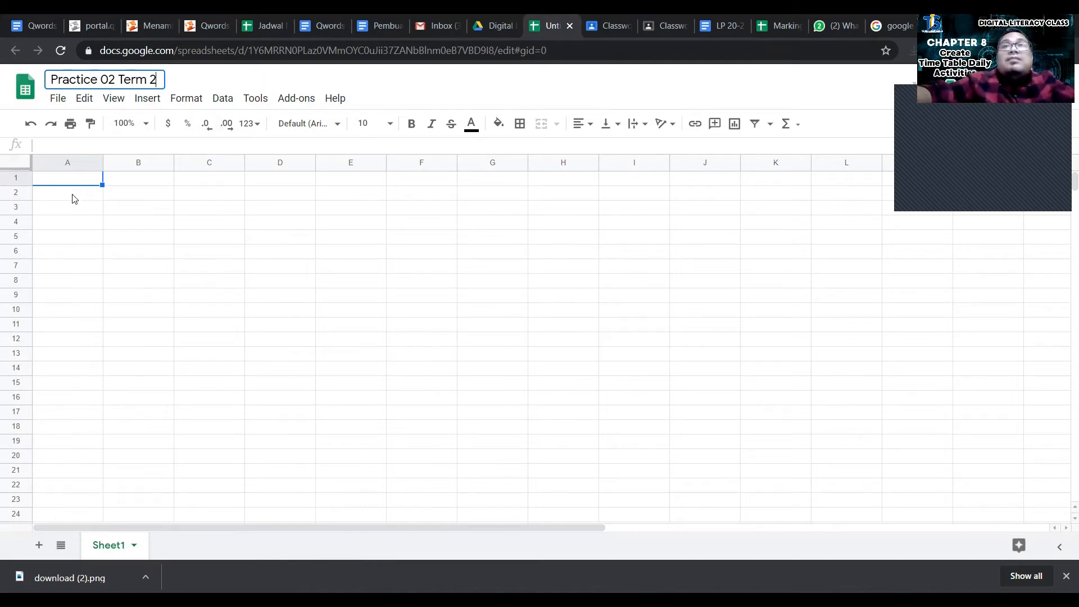
Step: Enter the title "MY DAILY ACTIVITIES TIME TABLE" in cell A1
left_click(83, 185)
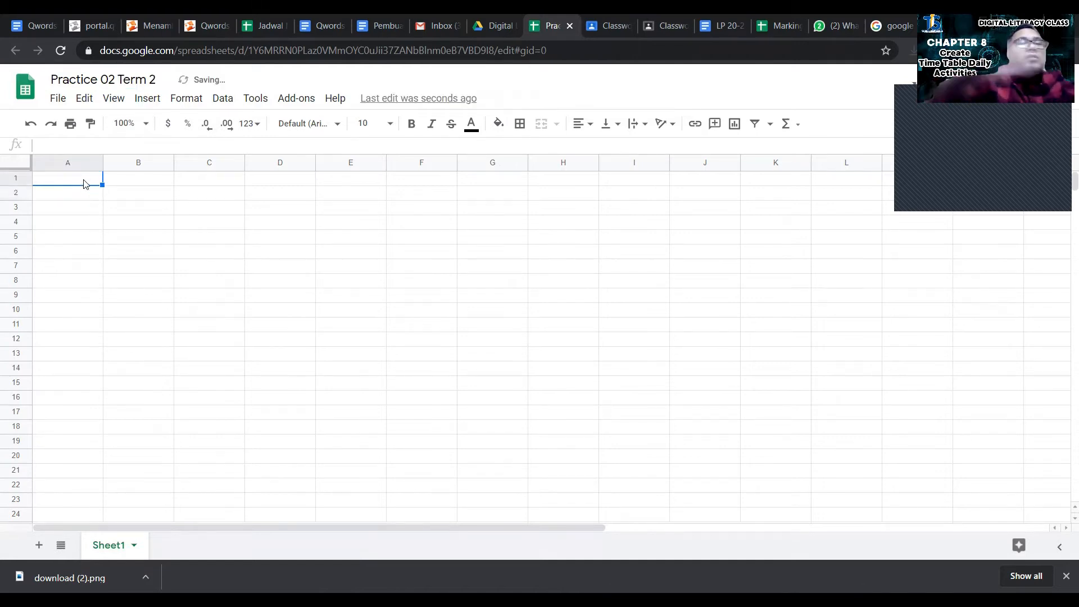
type("MY ")
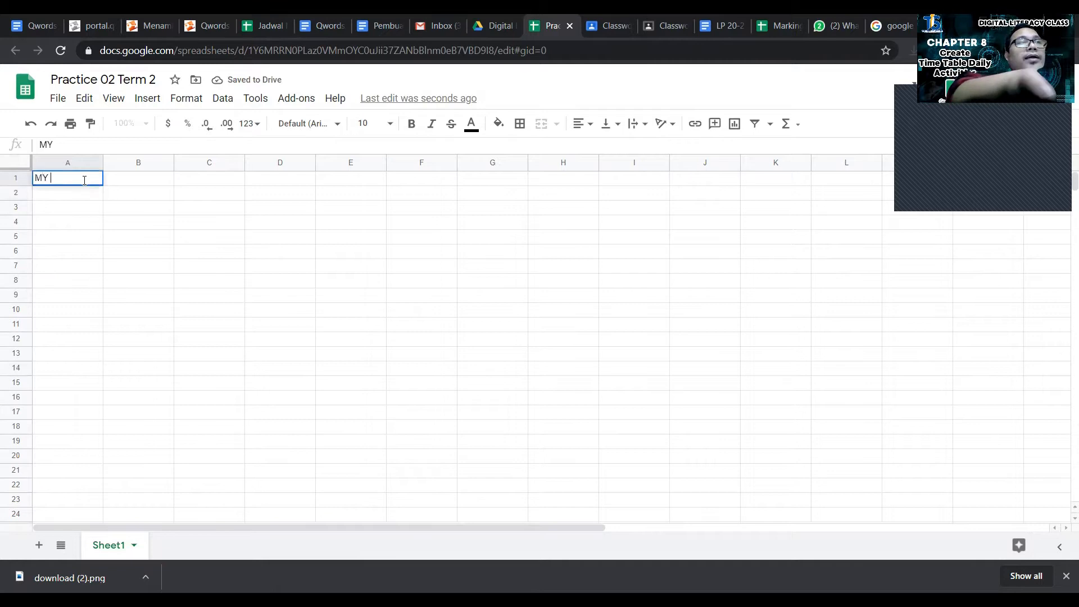
type("DAILY AA")
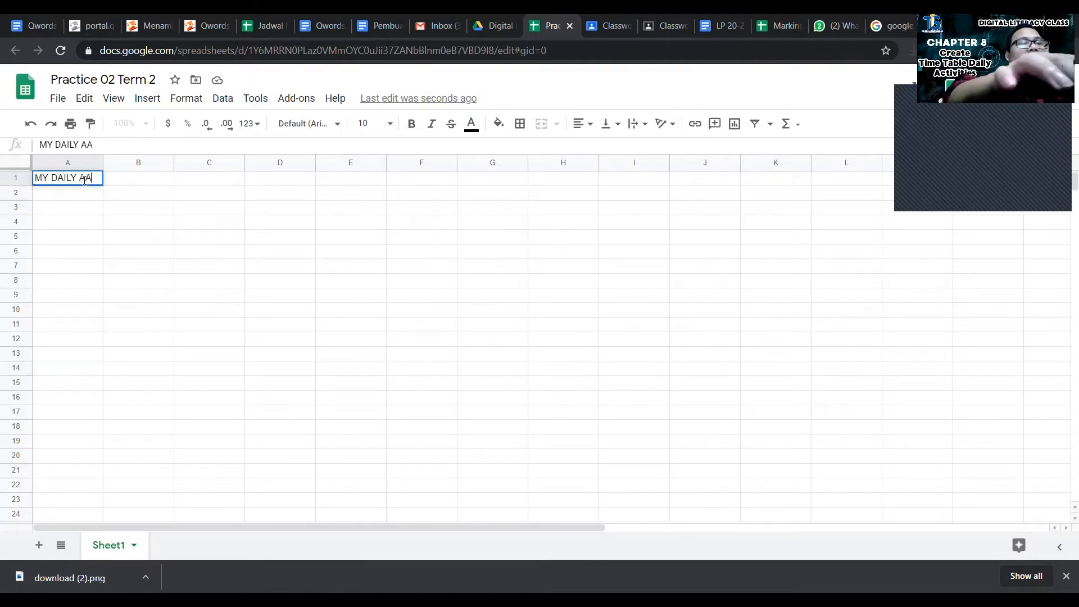
key("BackSpace")
type("CTIVIT")
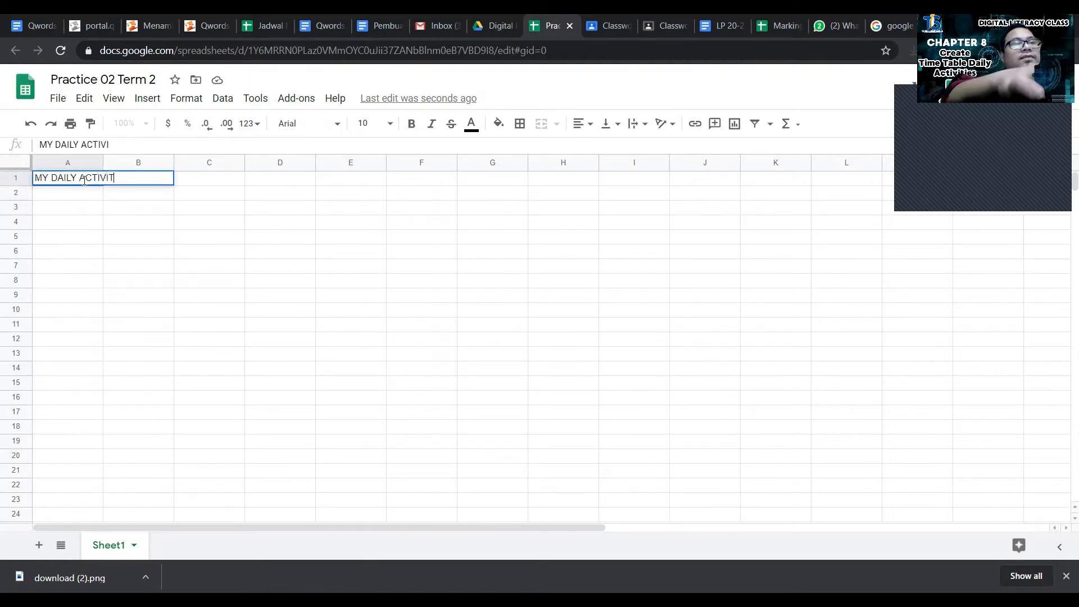
type("IES ")
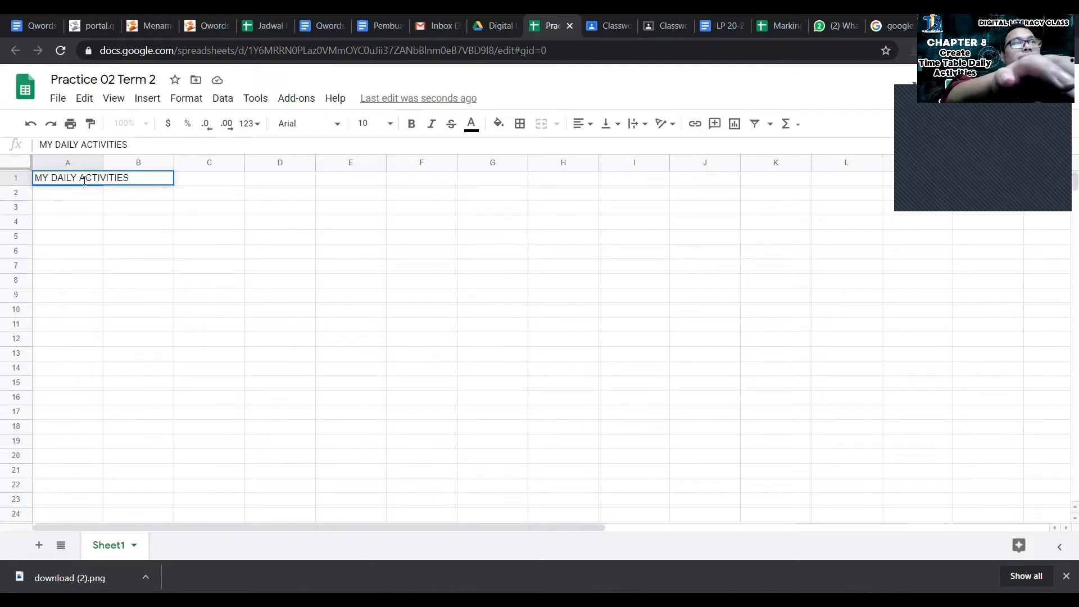
type("TIME TABLE")
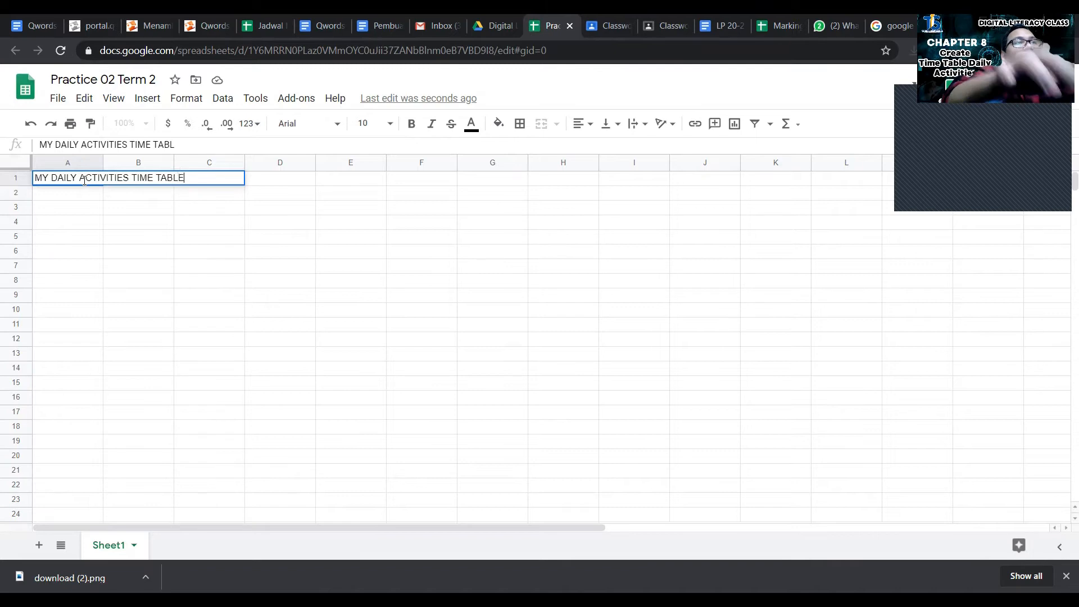
Step: Enter the subtitle "Start from monday - sunday" in cell A2
left_click(47, 196)
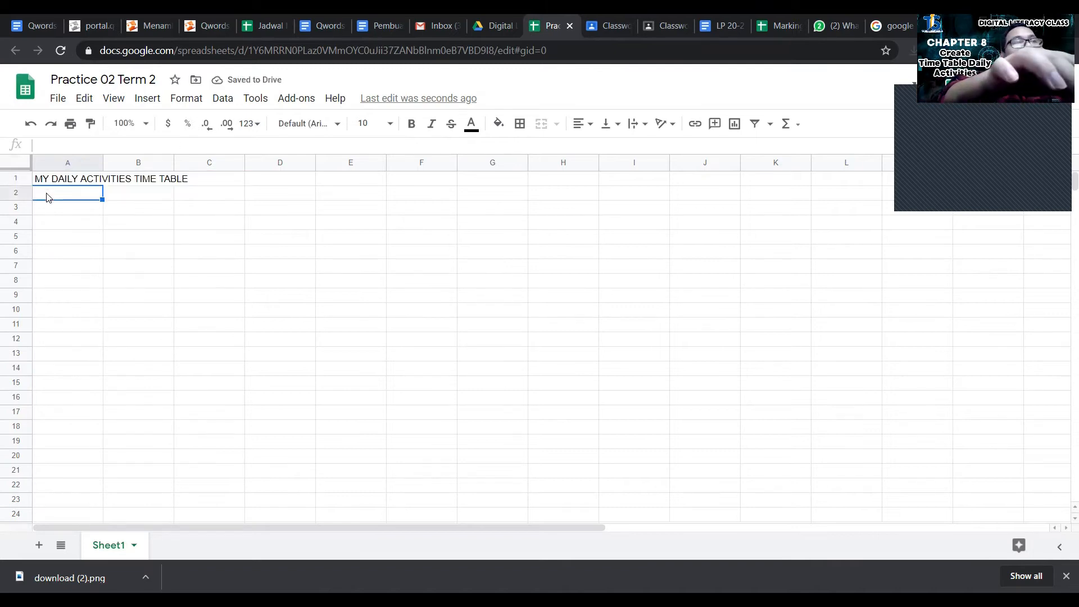
type("Starts from monday")
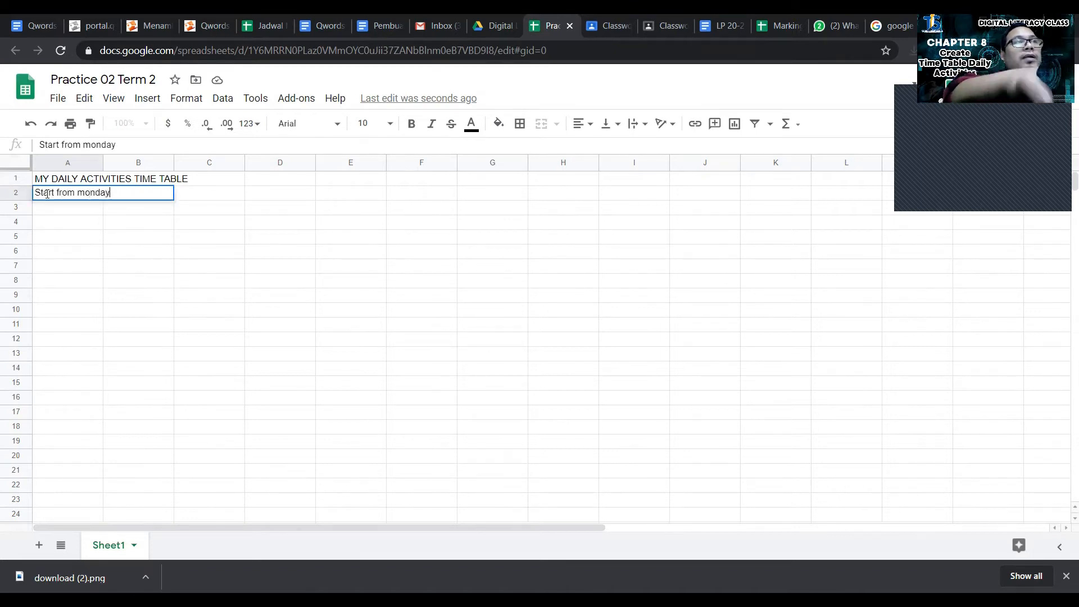
type(" - sunday")
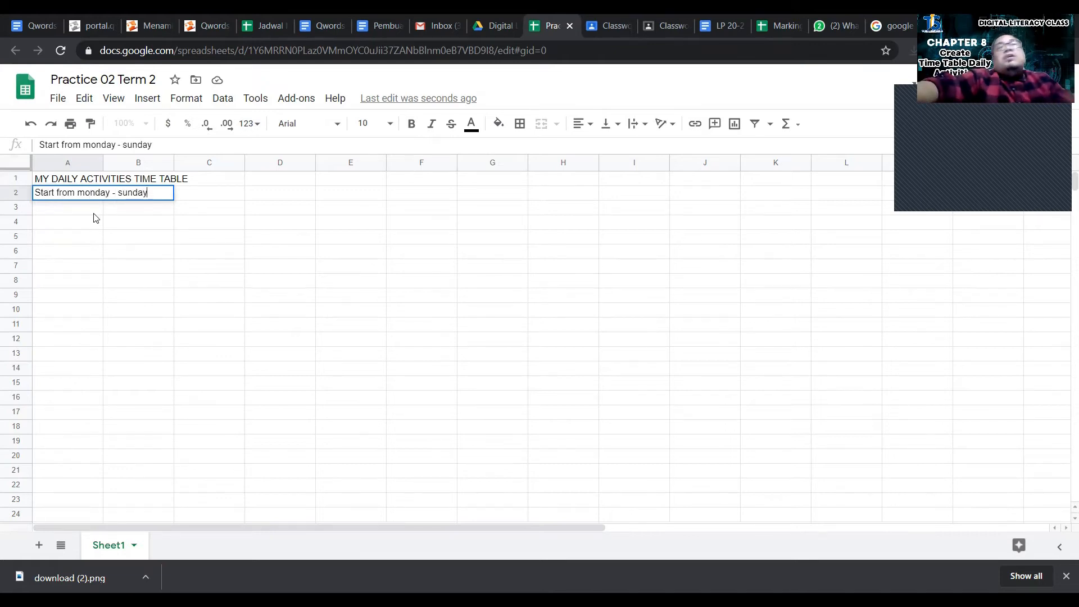
left_click(108, 179)
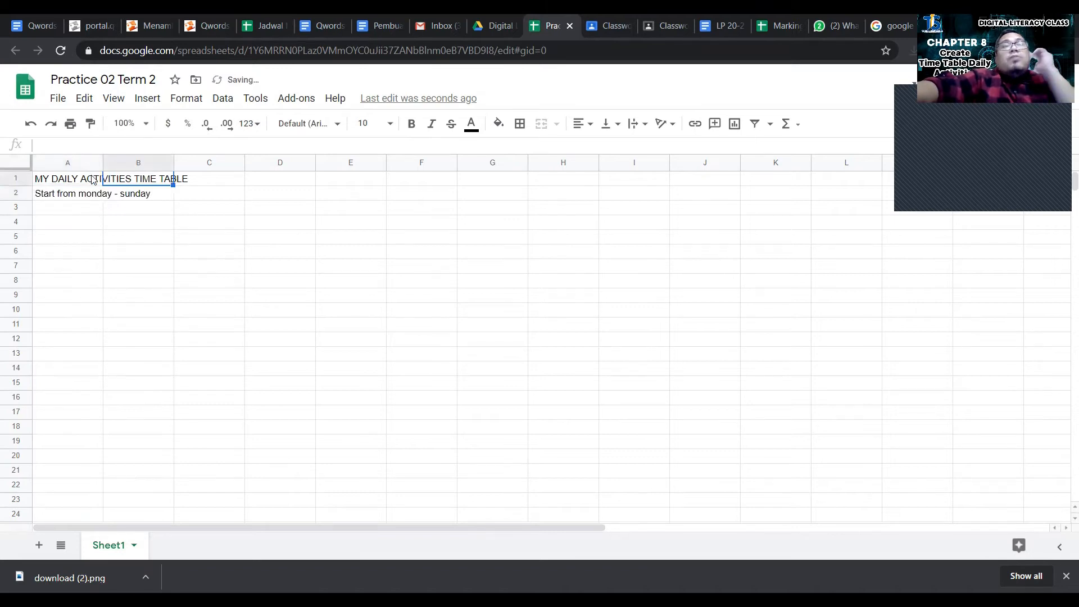
Step: Format the title in A1 with font size 18 and bold
left_click(58, 179)
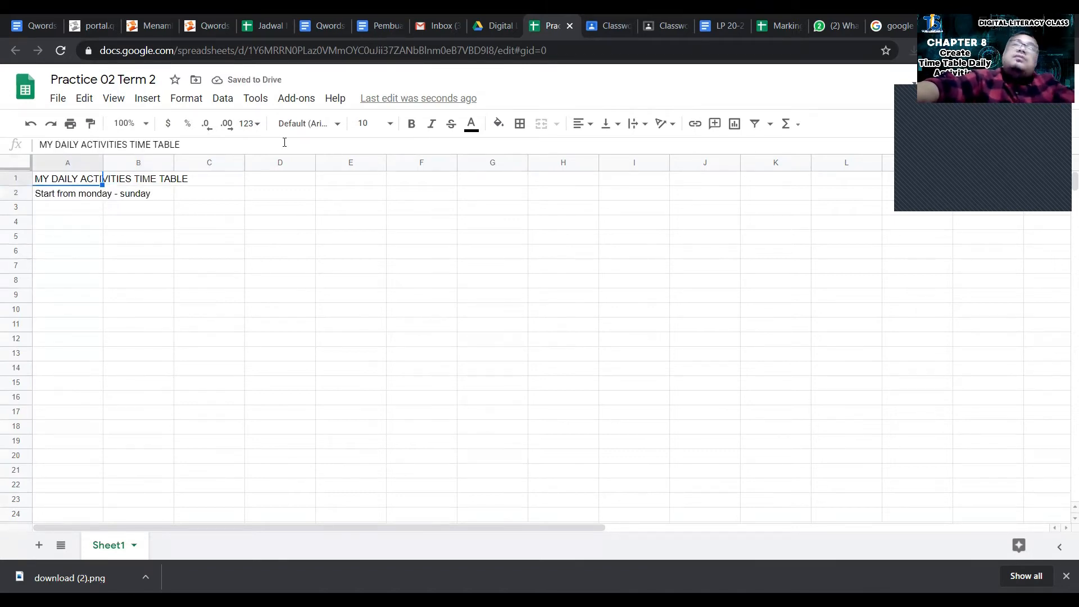
left_click(388, 124)
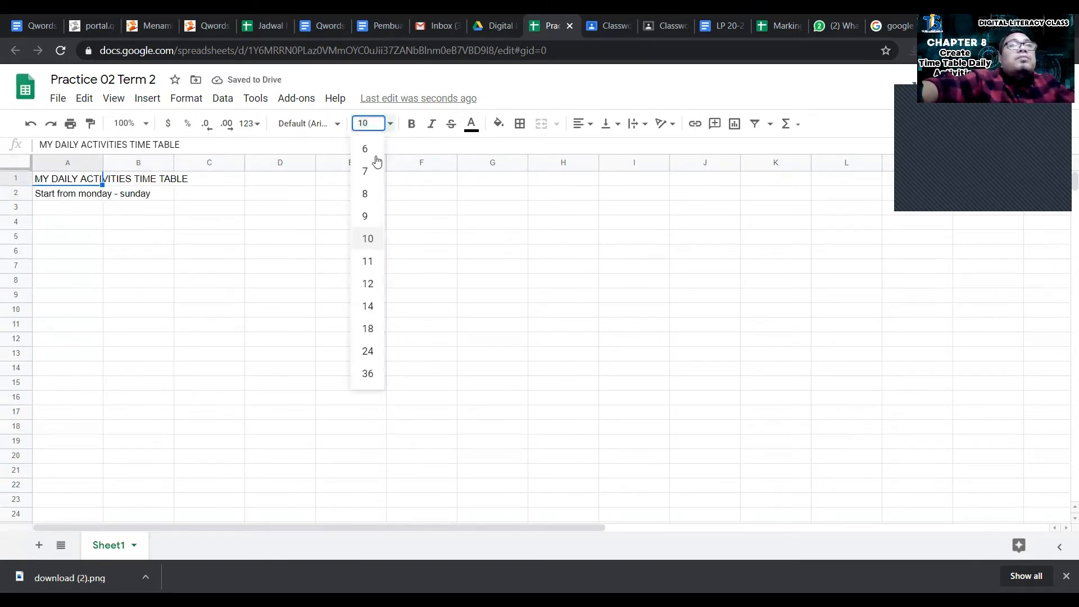
left_click(368, 327)
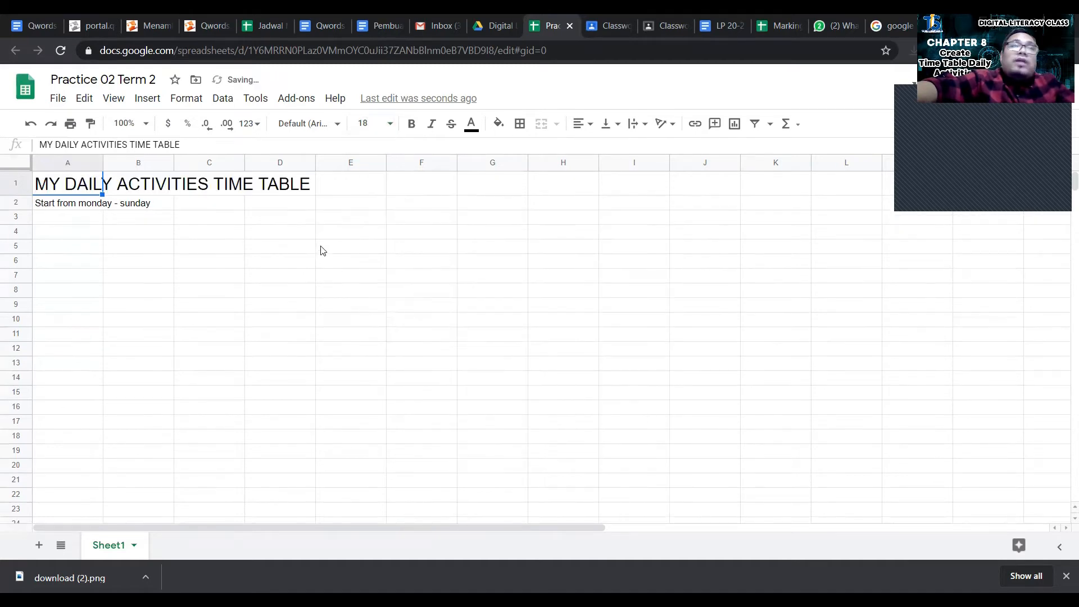
key("ctrl+b")
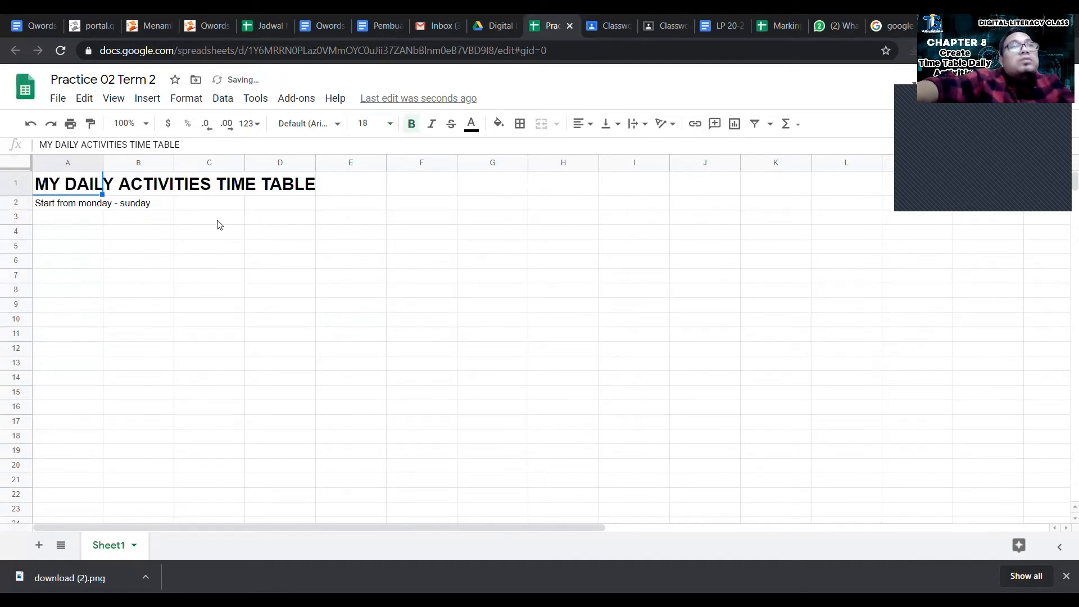
Step: Format the subtitle in A2 with font size 12 and bold
left_click(145, 208)
left_click(76, 206)
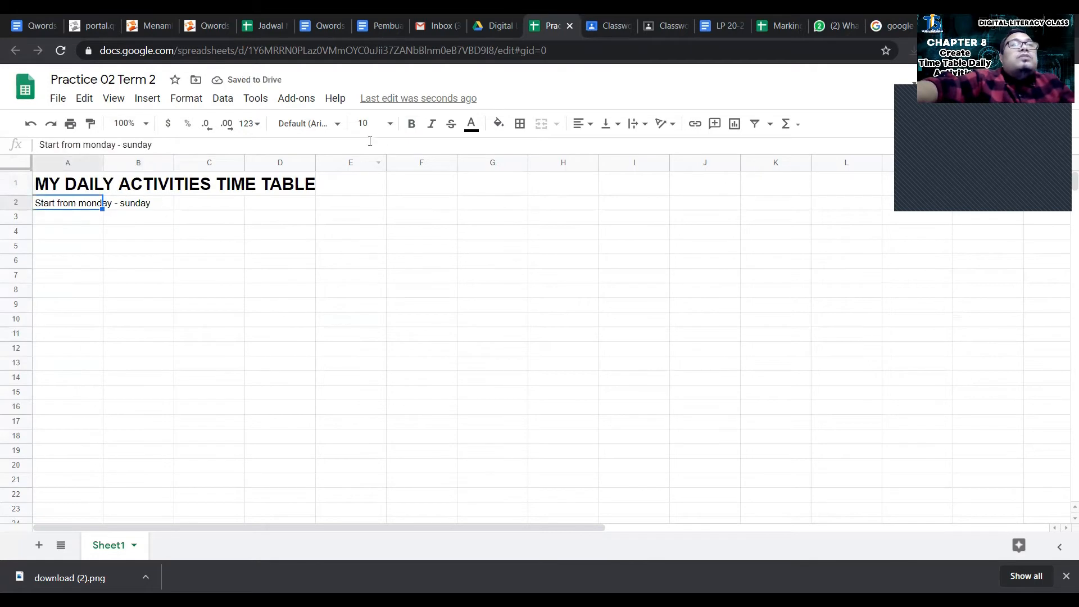
left_click(388, 125)
left_click(368, 284)
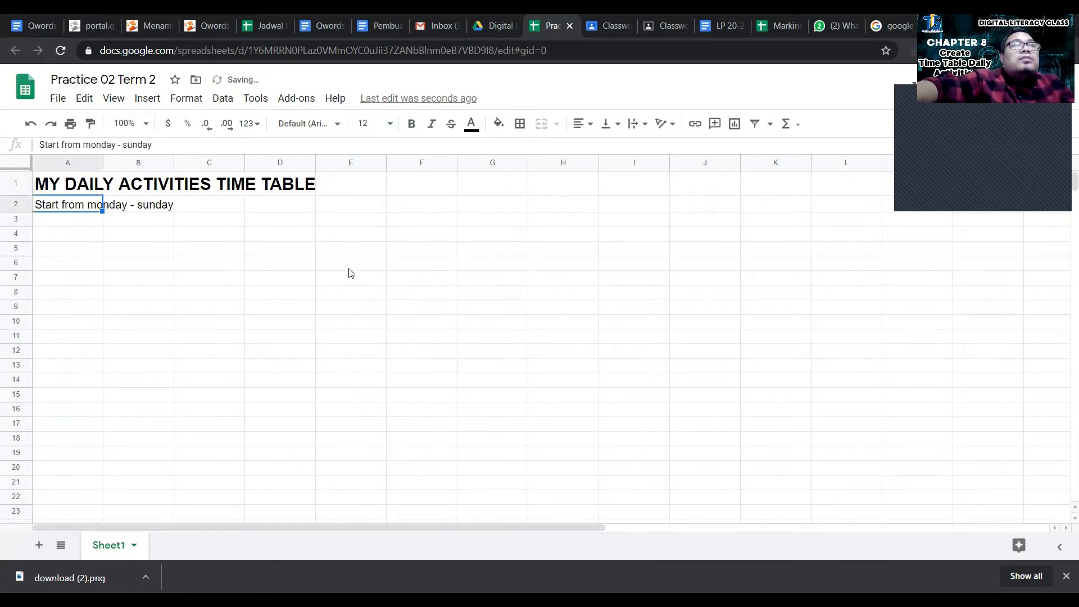
key("ctrl+b")
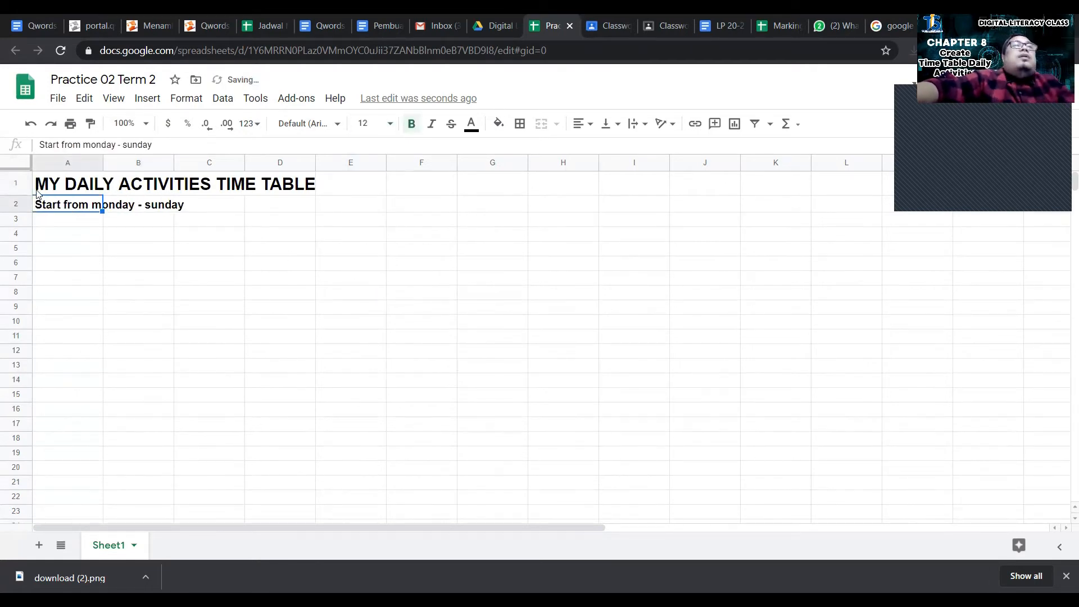
Step: Apply all borders to the range A4:H13 to form the timetable grid
left_click(47, 225)
left_click(48, 238)
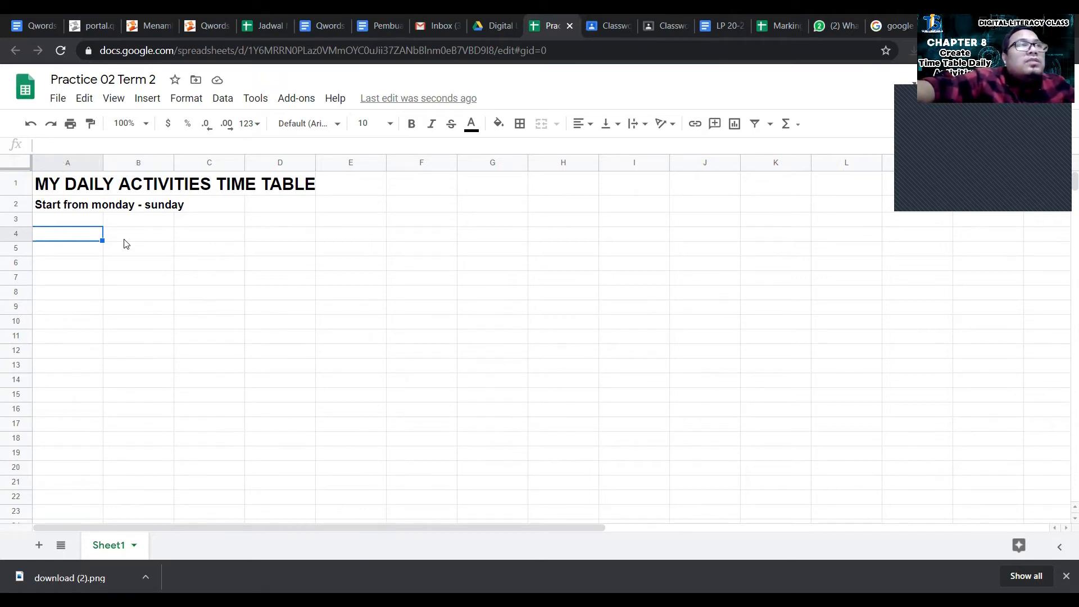
left_click_drag(149, 240, 597, 238)
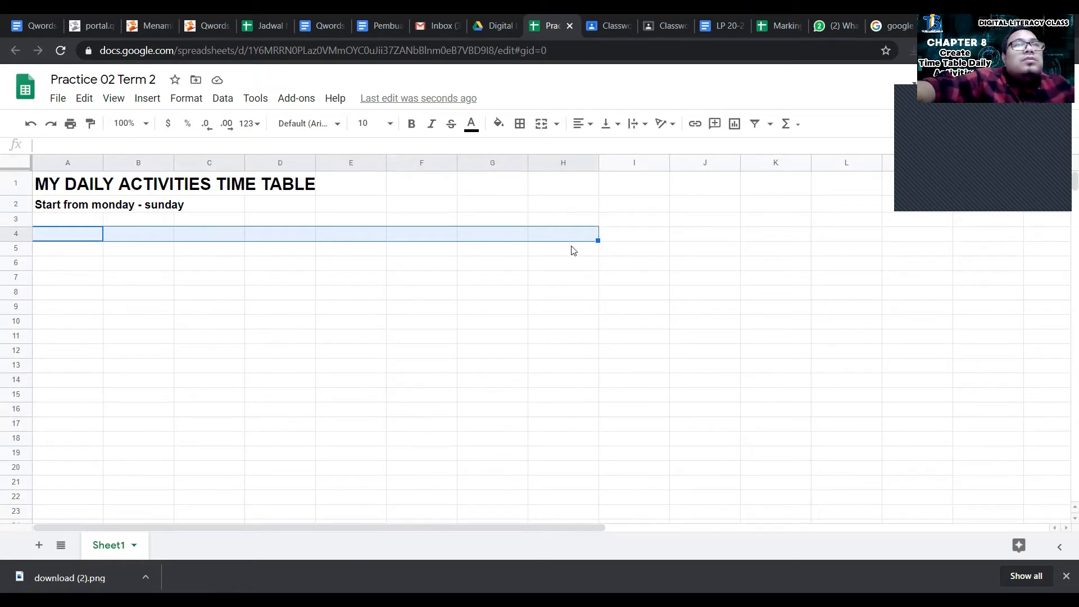
left_click_drag(576, 251, 566, 367)
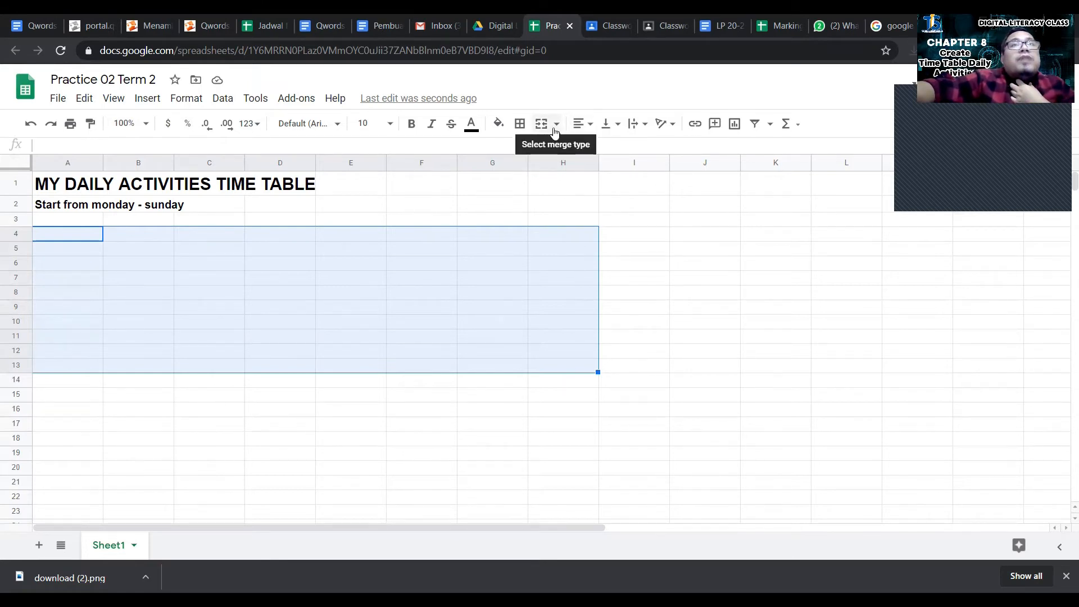
left_click(522, 126)
left_click(525, 153)
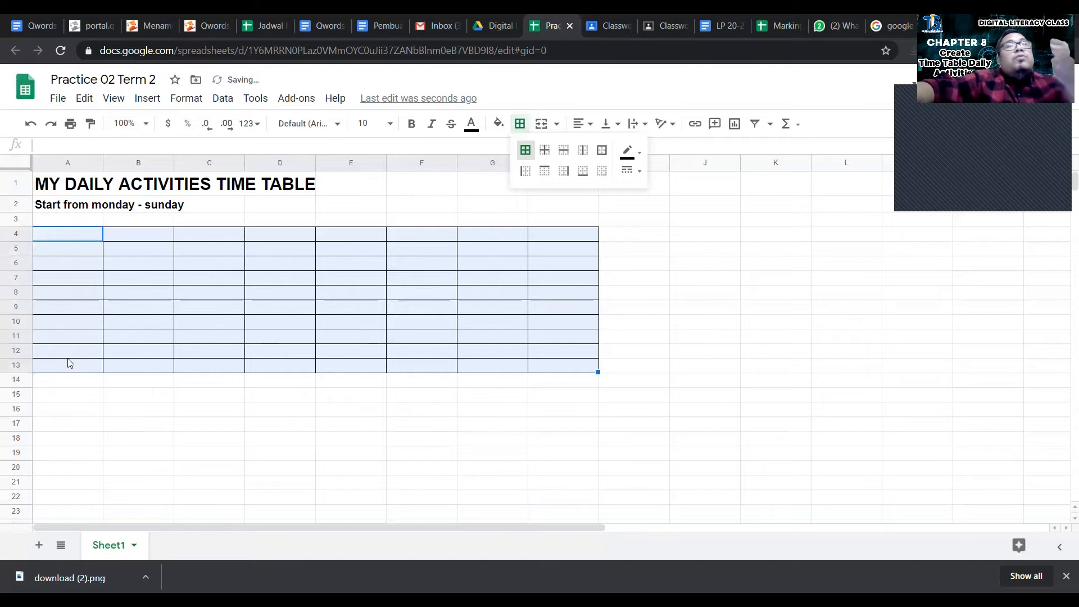
Step: Enter the timetable headings "TIME" in A4 and "Monday" in B4
left_click(83, 268)
left_click(65, 235)
type("TIME")
left_click(135, 237)
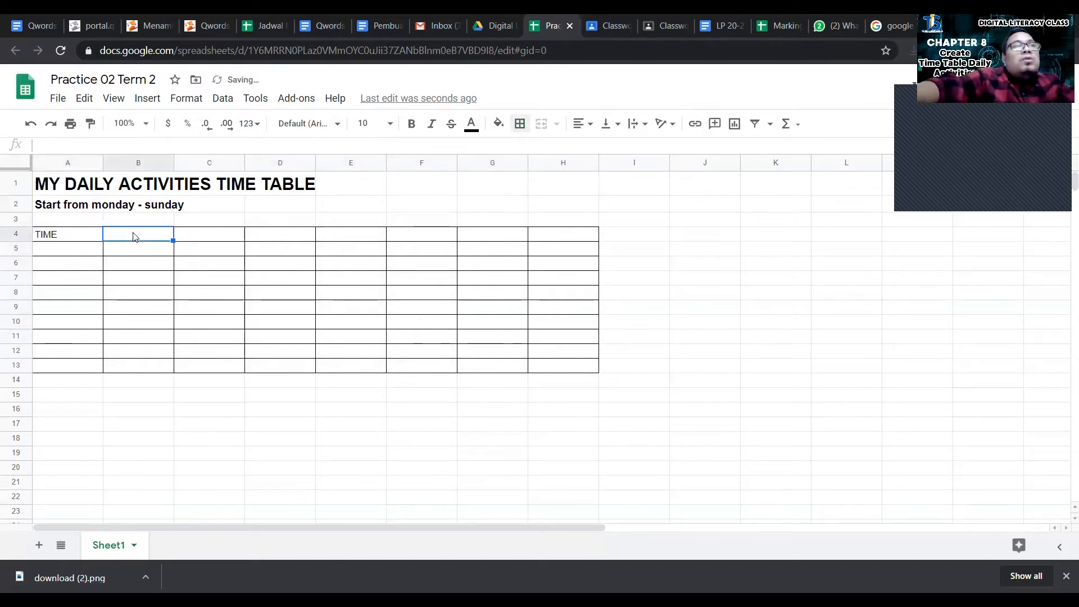
type("S")
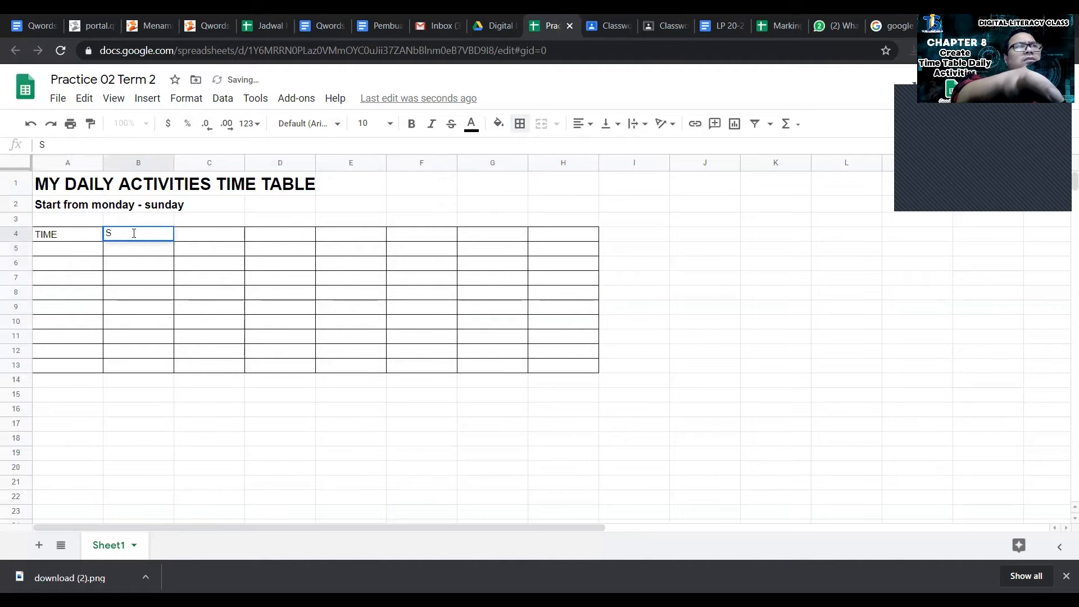
type("und")
key("BackSpace")
key("BackSpace")
key("BackSpace")
key("BackSpace")
type("Monday")
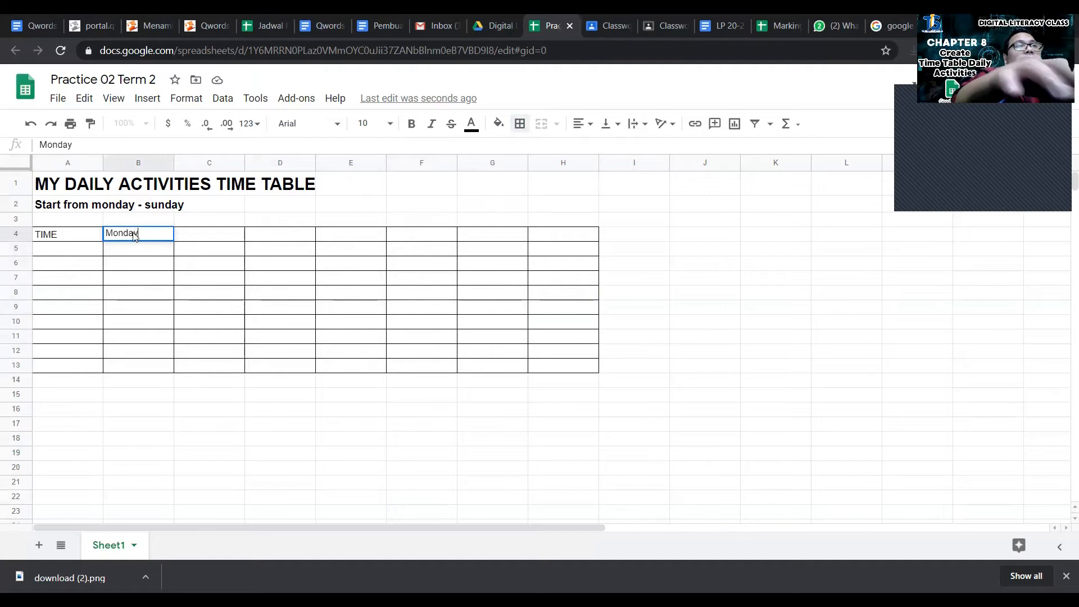
key("Tab")
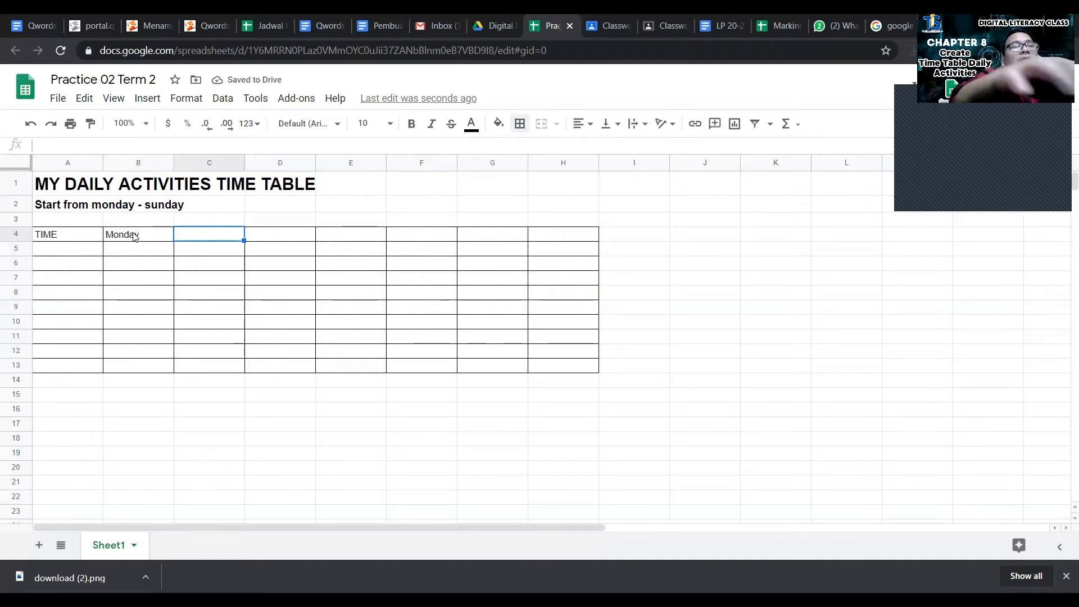
Step: Enter the weekday headings "Tuesday" in C4 and "Wednesday" in D4
type("Tuesdya")
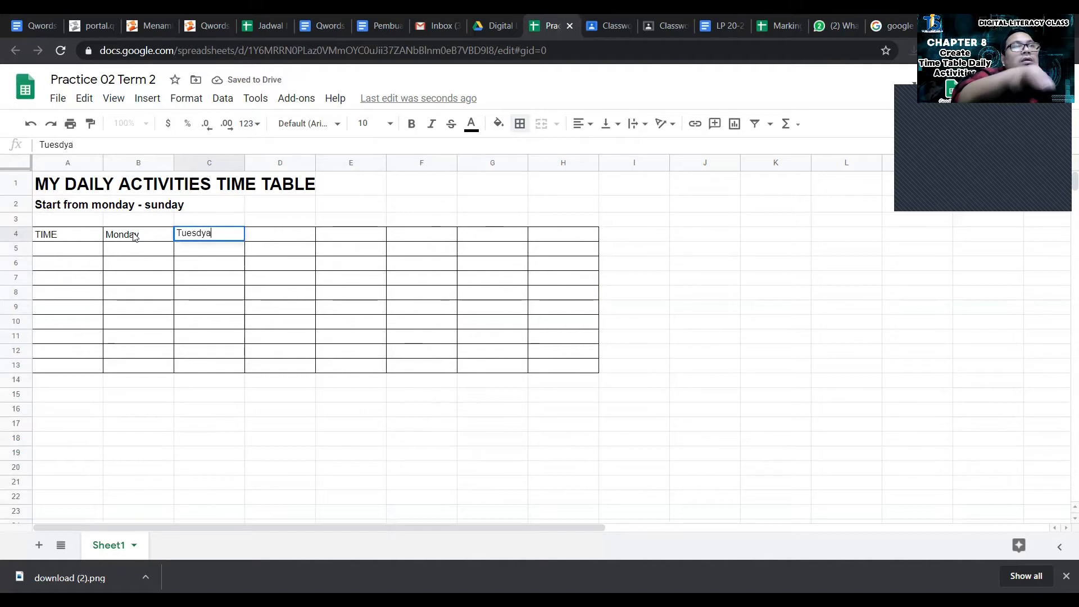
key("BackSpace")
key("BackSpace")
type("ay")
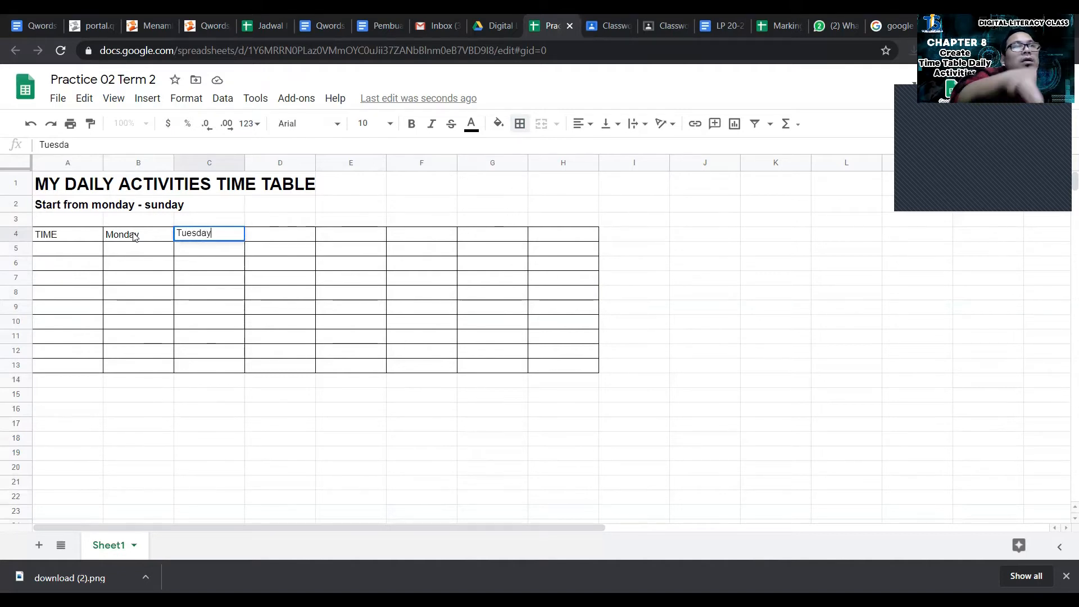
key("Tab")
type("Whw")
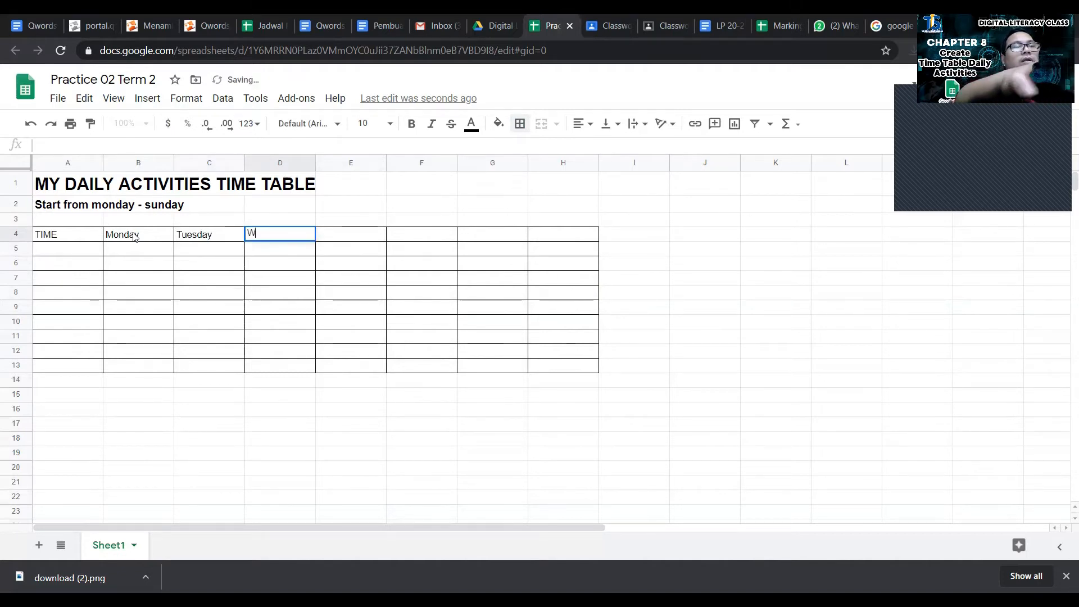
key("BackSpace")
key("BackSpace")
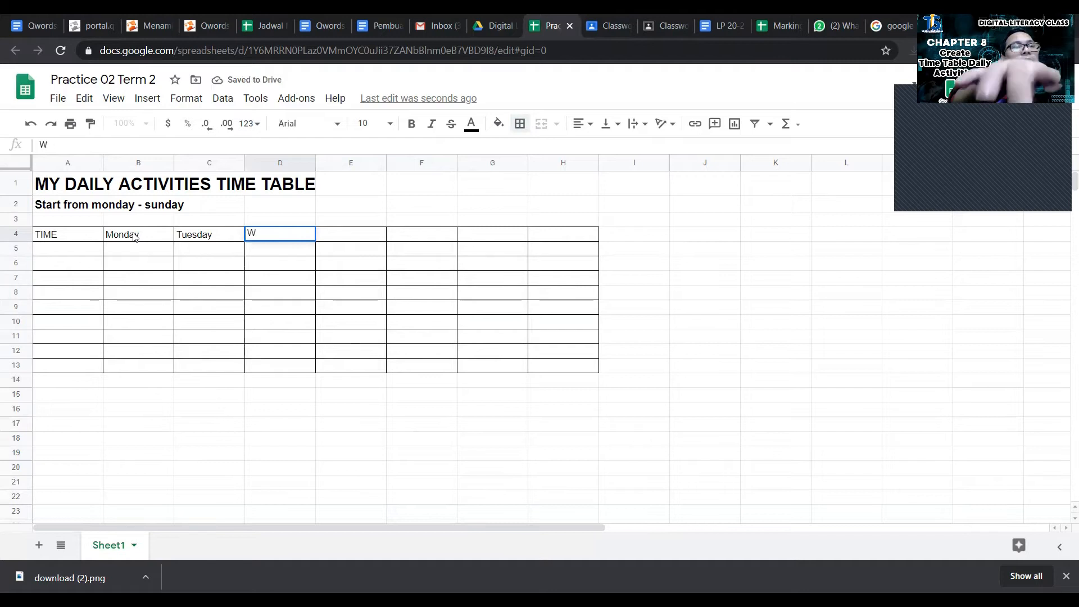
type("ednesday")
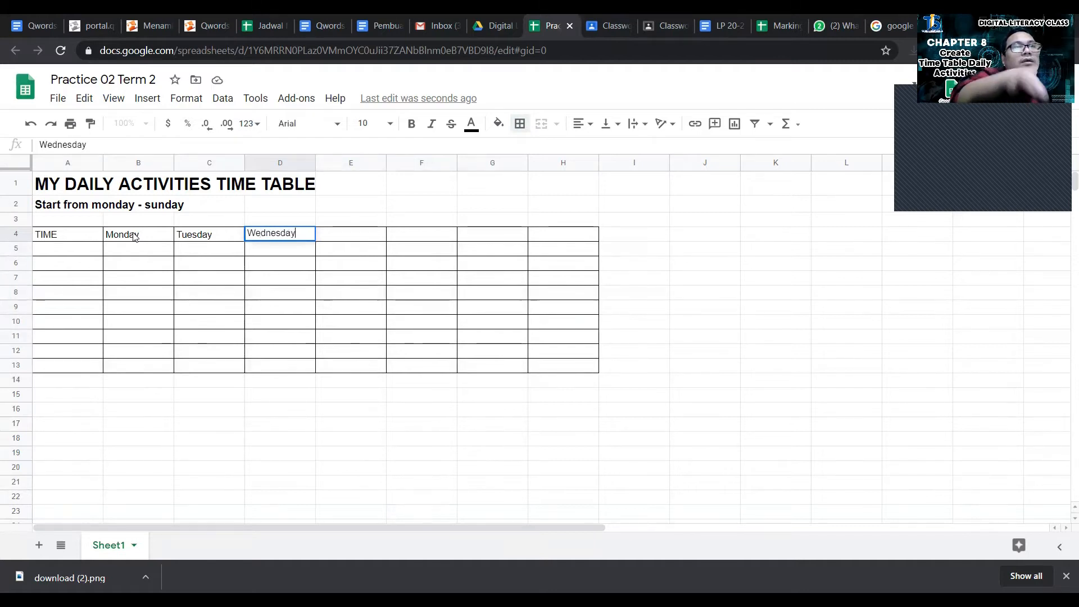
key("Tab")
Step: Enter the weekday headings "Thursday", "Friday", "Saturday" and "Sunday" in cells E4 to H4
type("T")
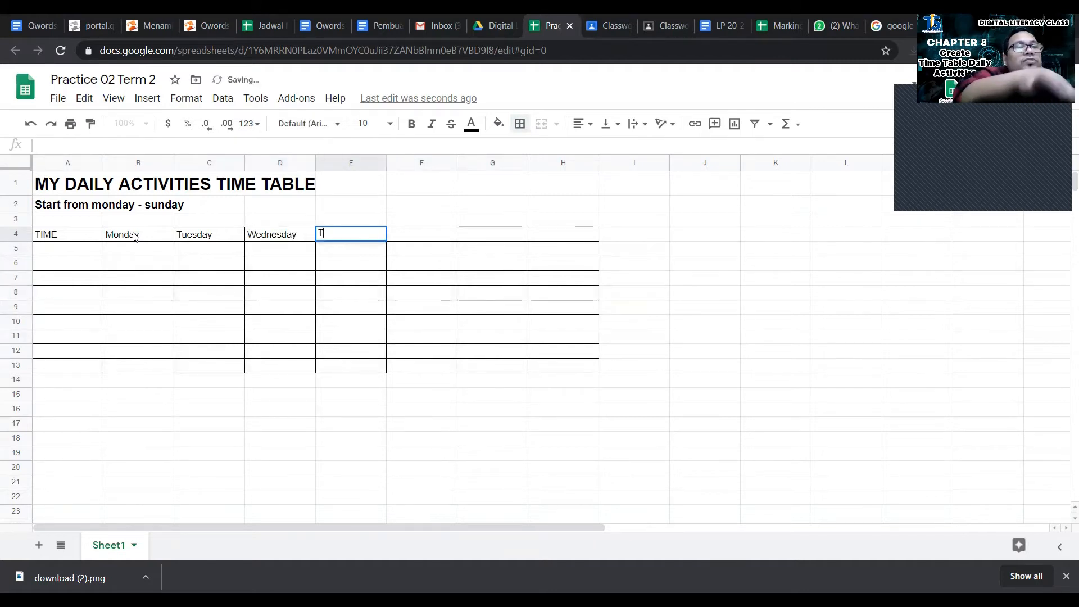
type("hursday")
key("Tab")
type("Friday")
key("Tab")
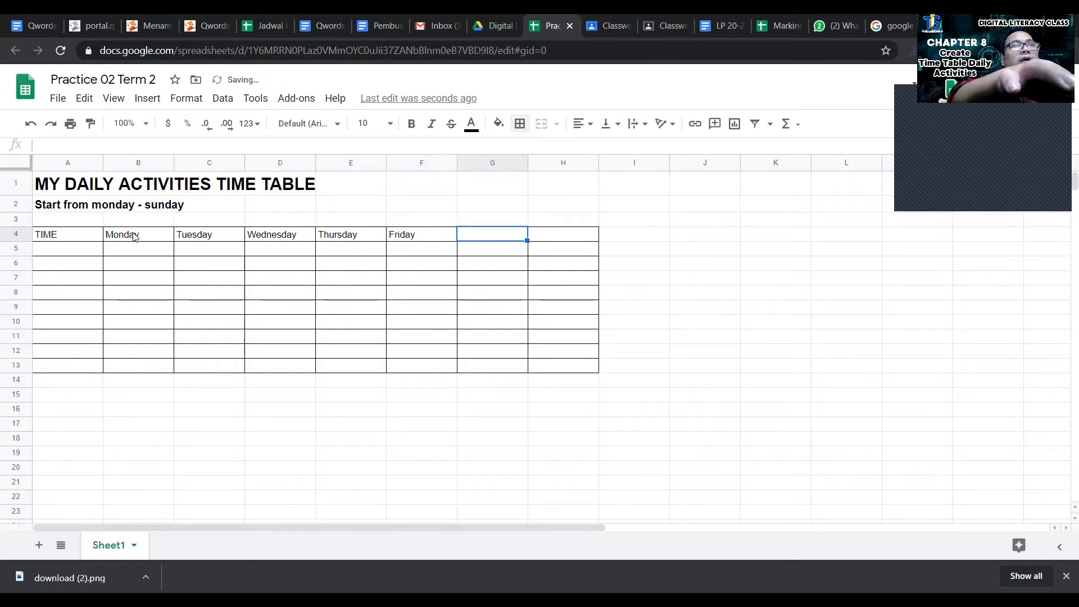
type("Sa")
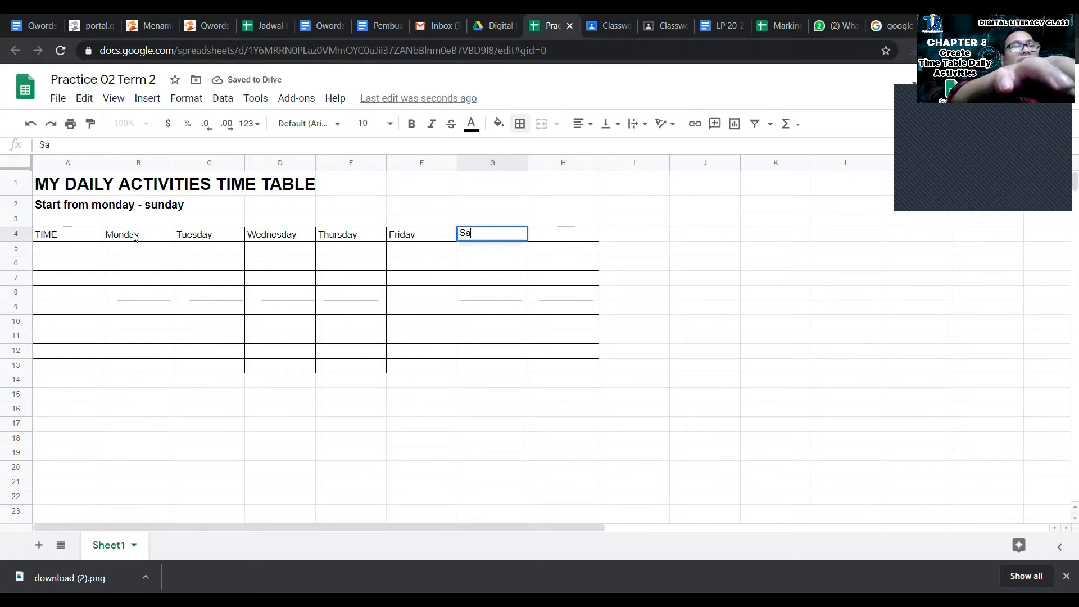
type("turday")
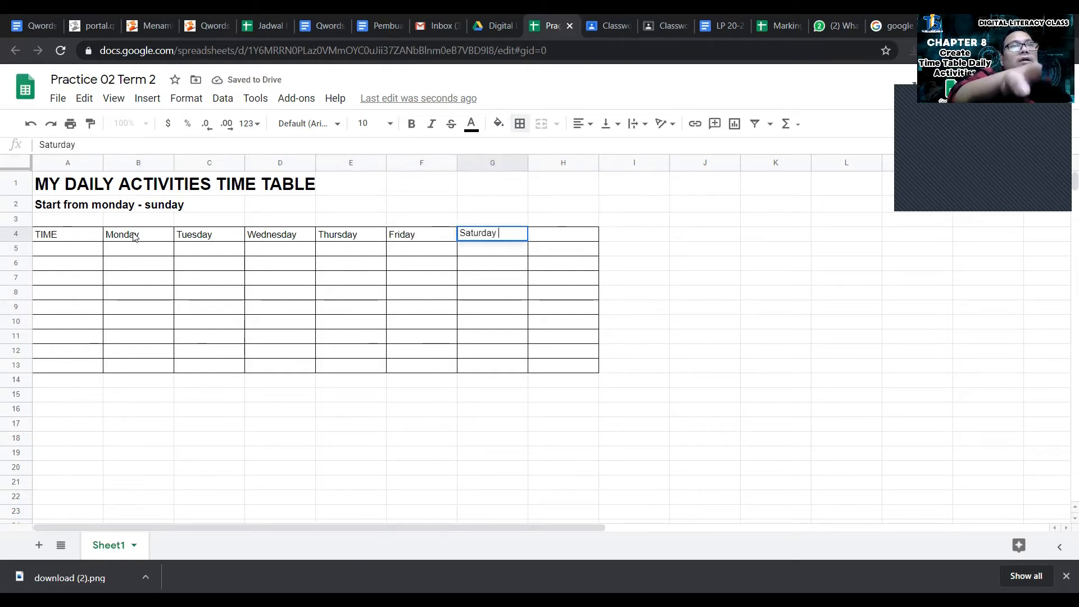
key("Tab")
type("Sunday")
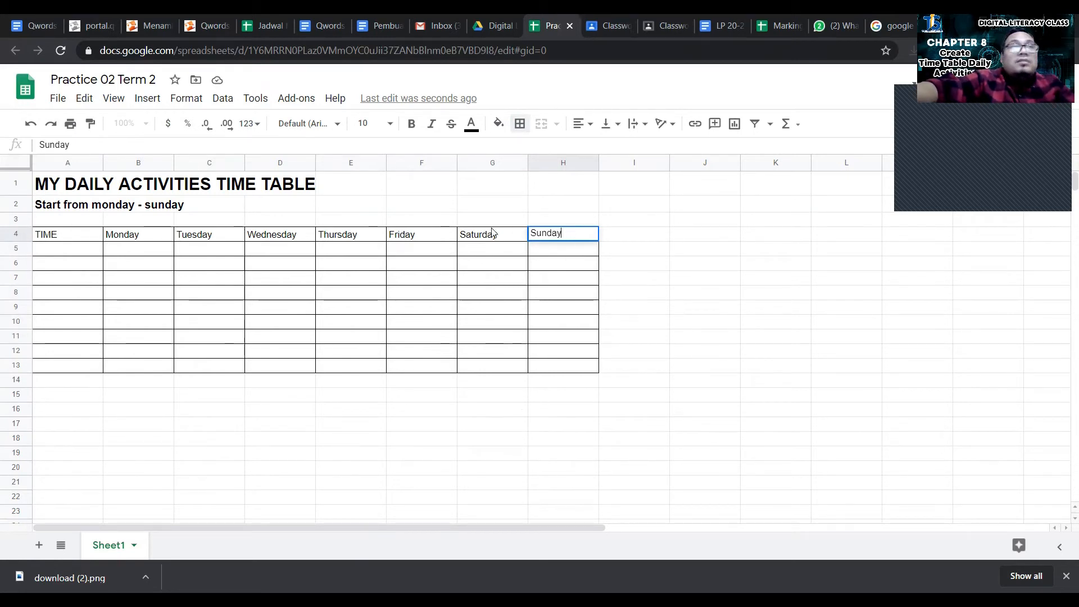
Step: Format the heading row A4:H4 with font size 14 and the Impact font
left_click(55, 239)
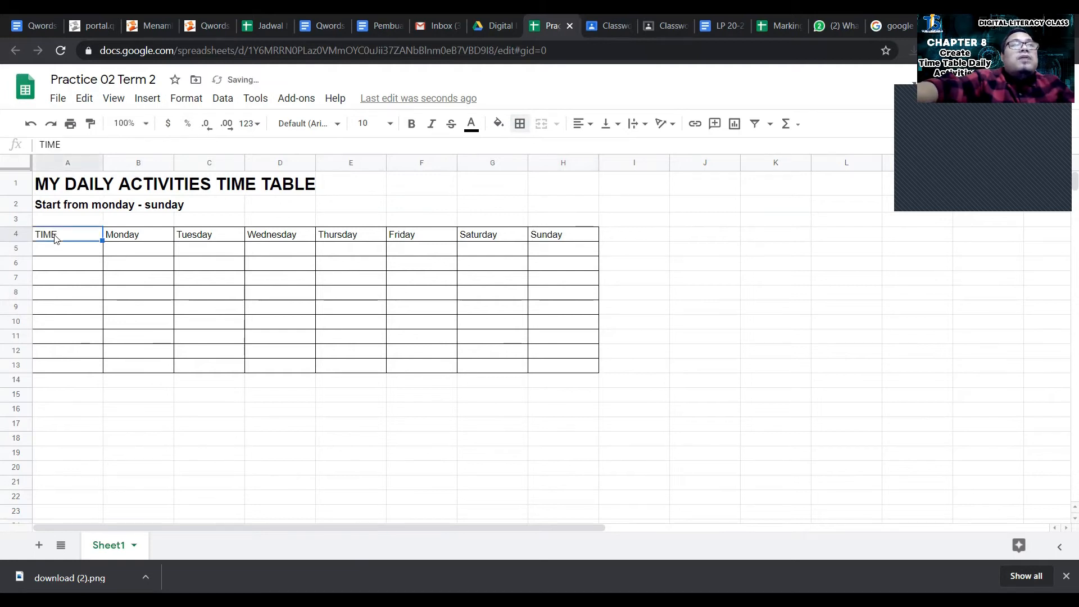
left_click(578, 238, "shift")
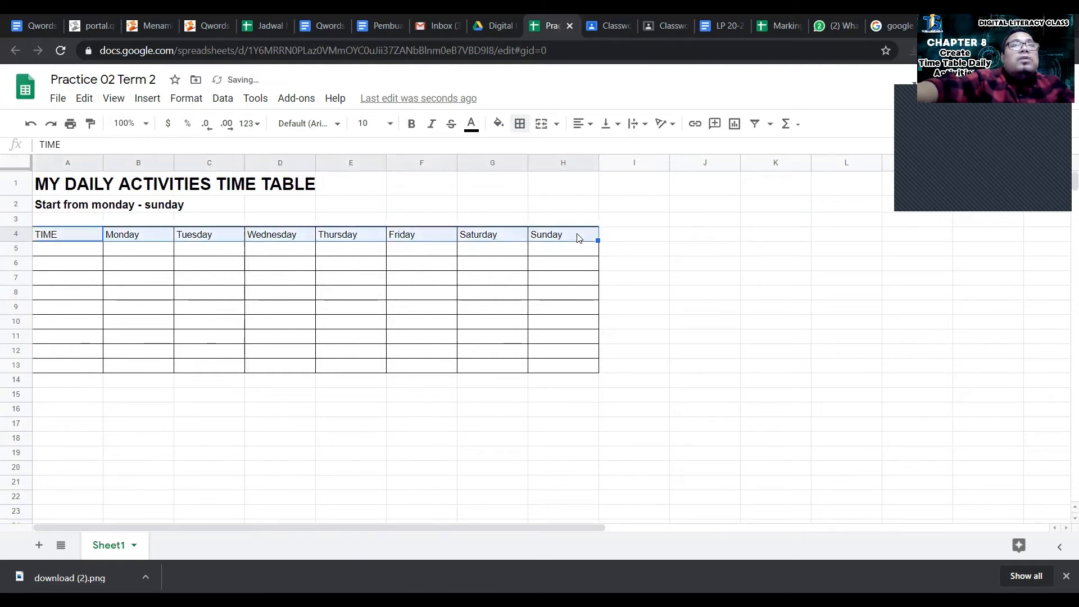
left_click(392, 125)
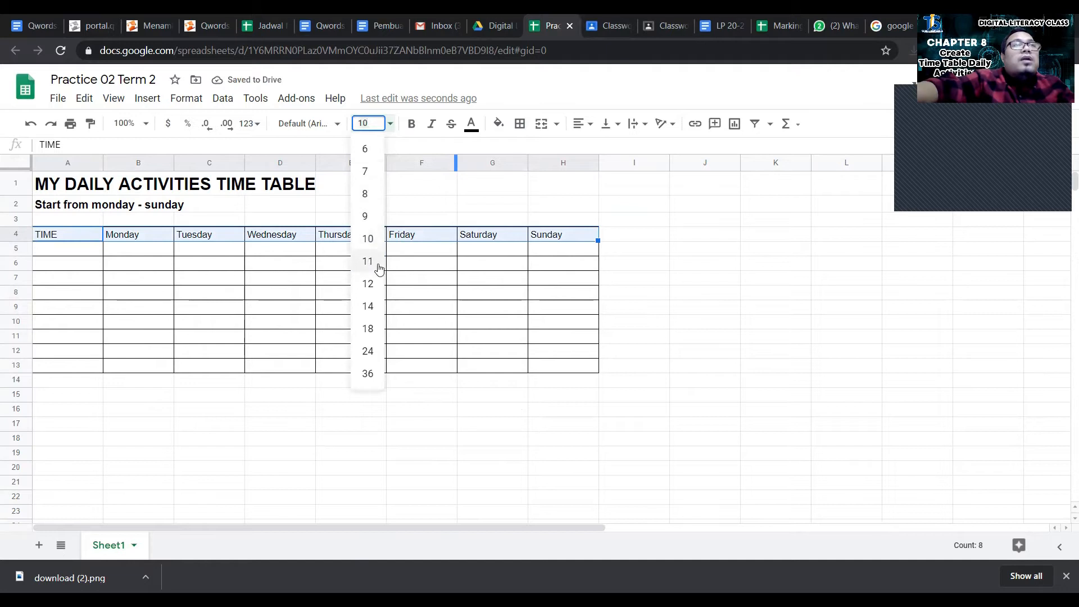
left_click(368, 284)
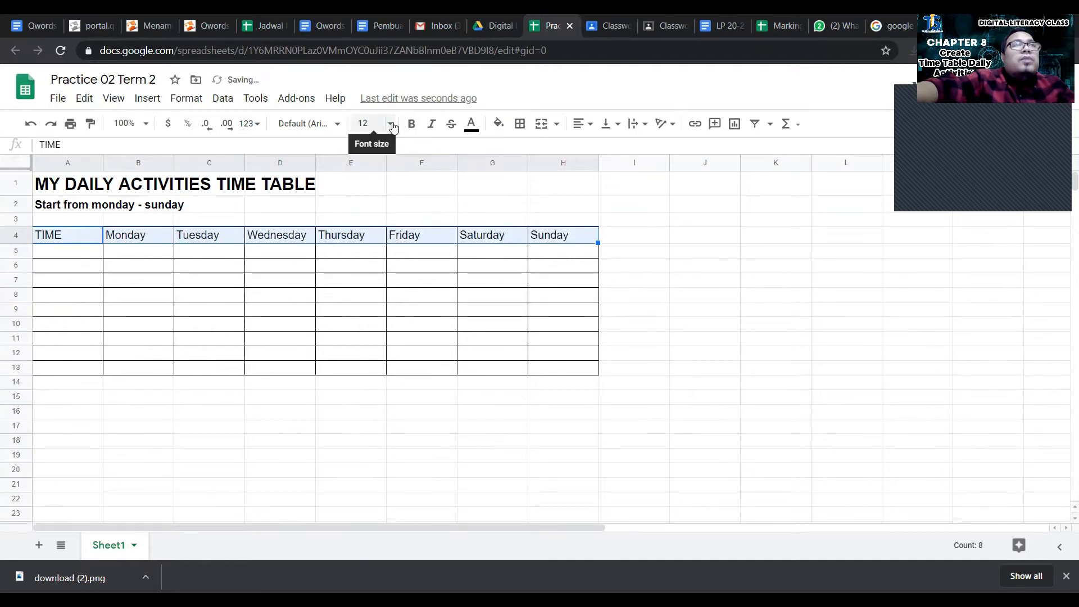
left_click(390, 124)
left_click(368, 306)
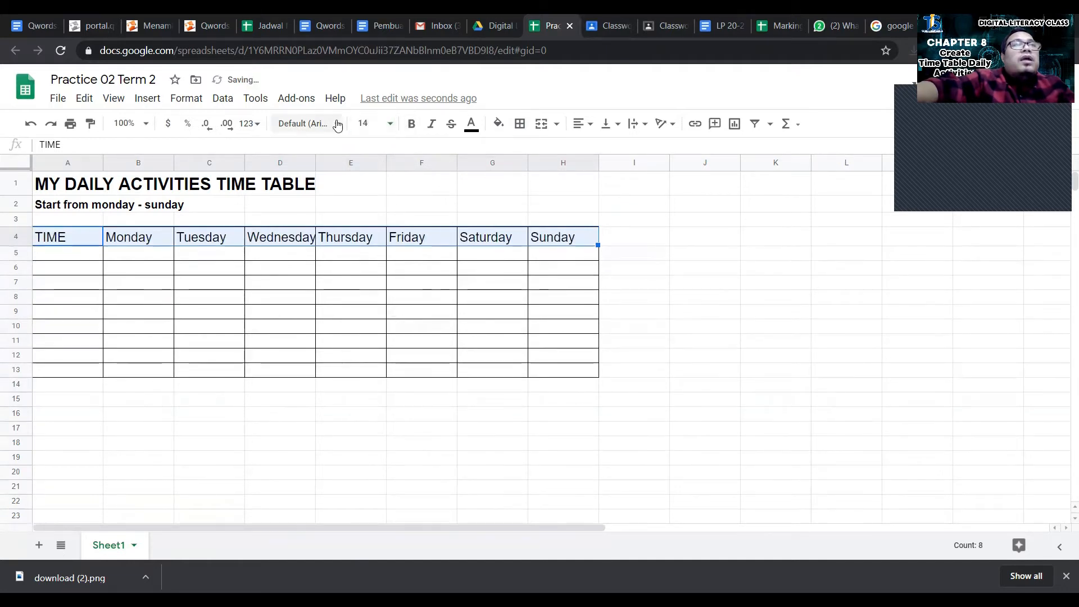
left_click(336, 123)
left_click(333, 264)
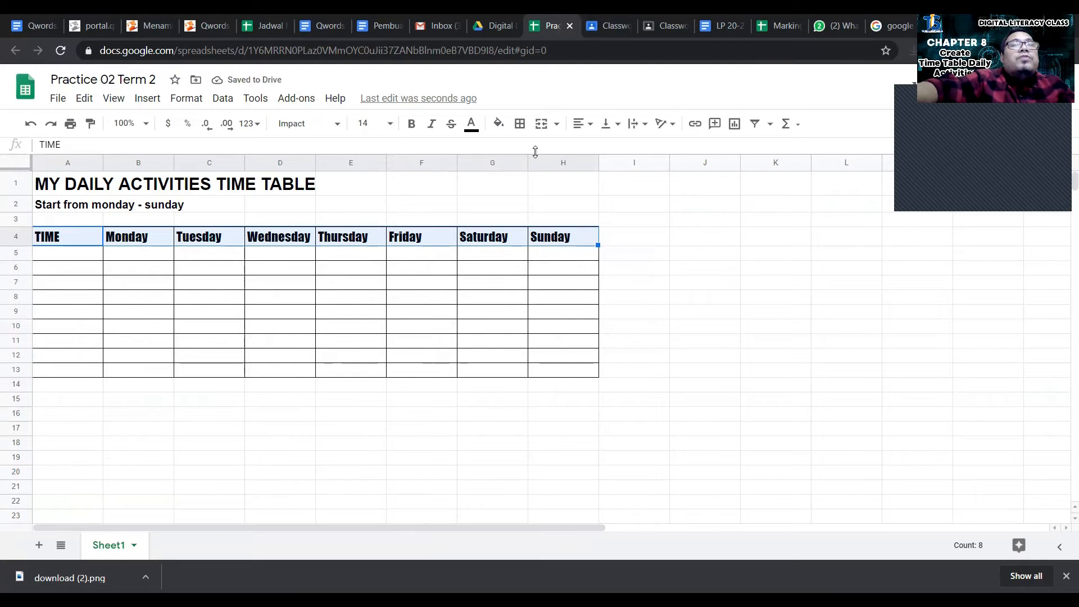
Step: Give the heading row A4:H4 a dark blue fill and white text
left_click(471, 124)
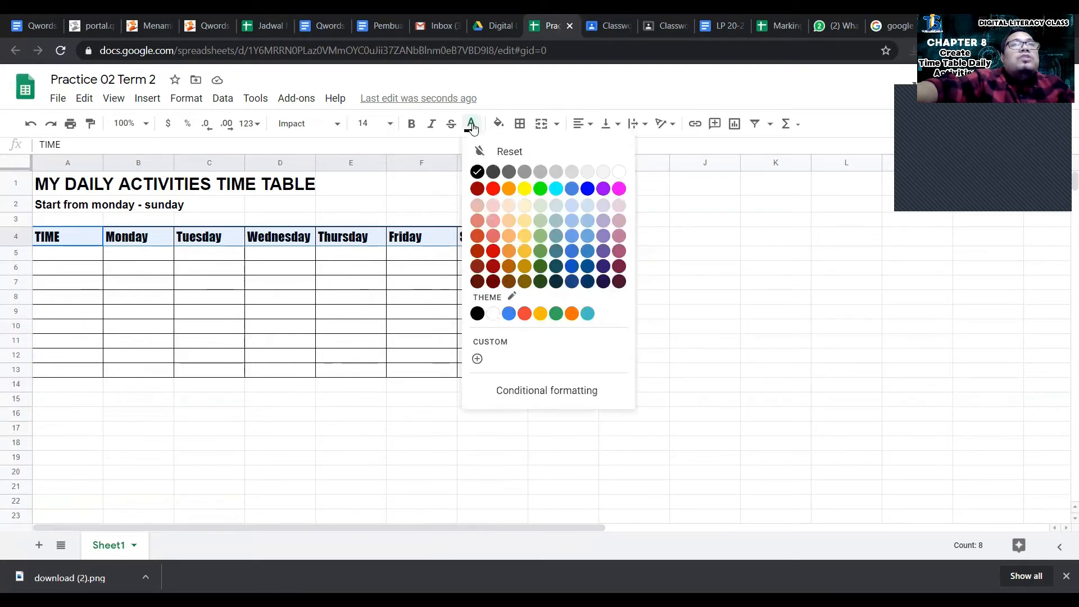
left_click(573, 268)
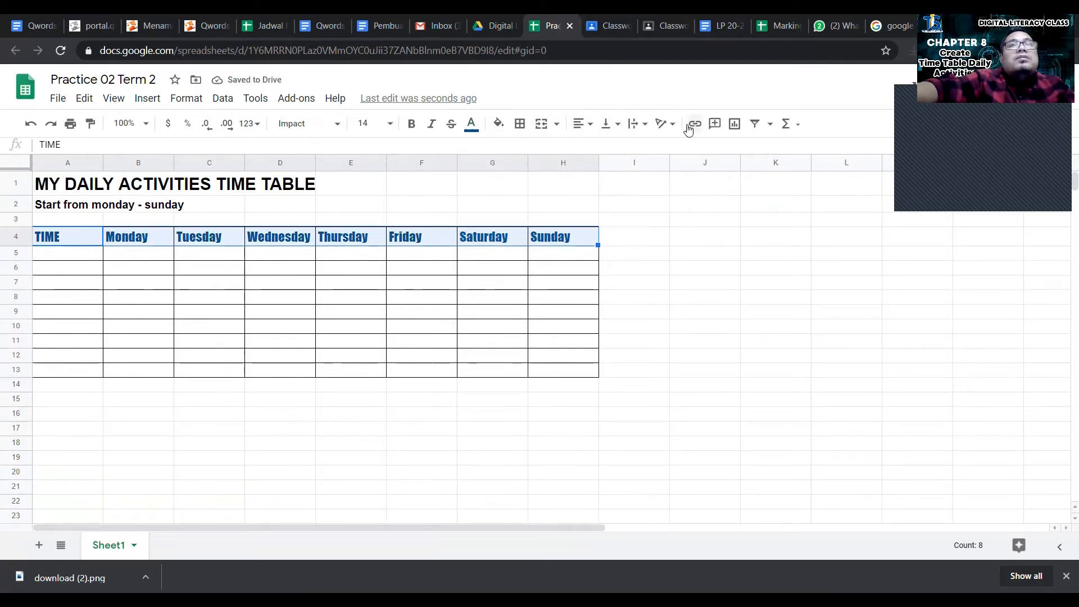
left_click(499, 125)
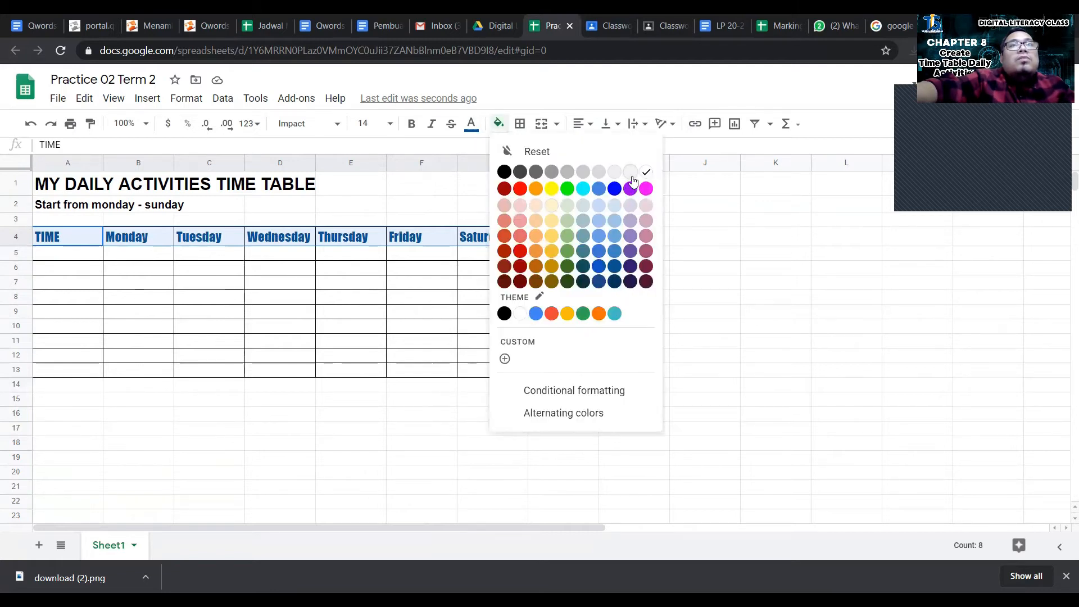
left_click(615, 268)
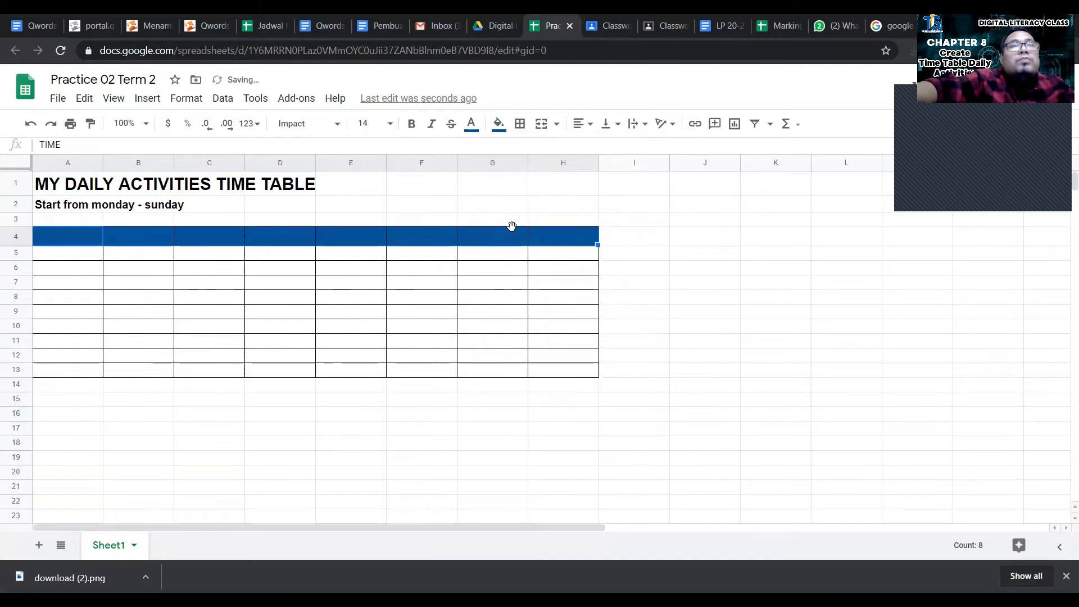
left_click(472, 124)
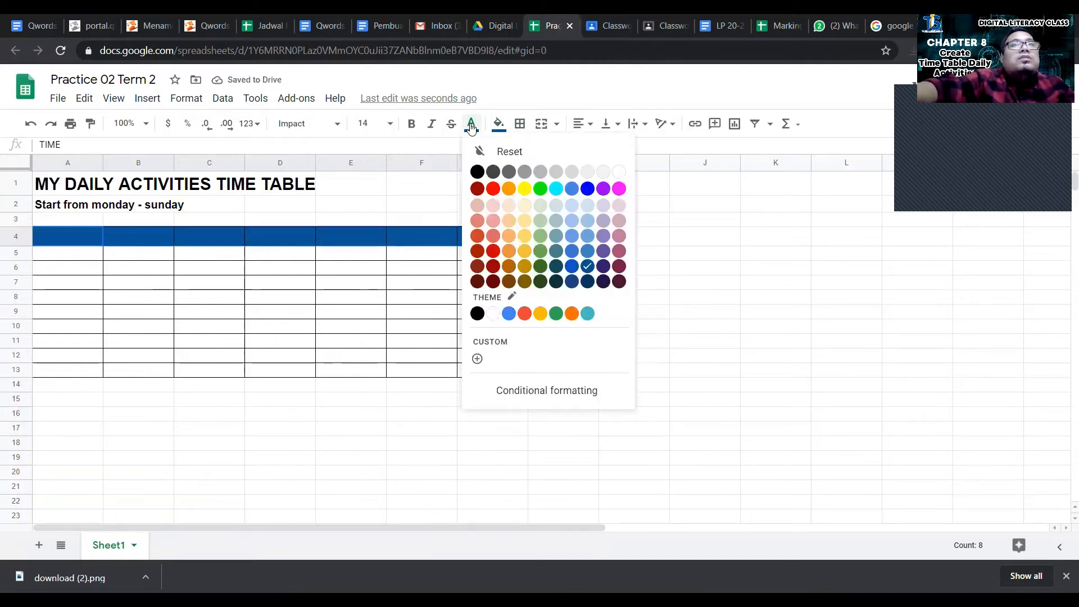
left_click(618, 172)
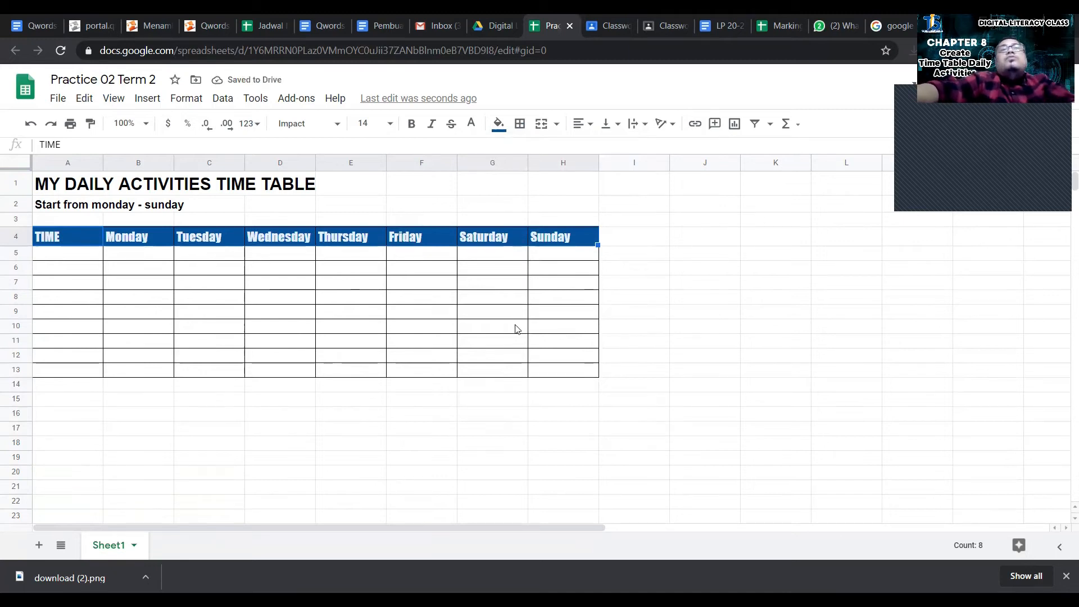
Step: Widen columns D through H slightly so the weekday headings have more room
left_click(62, 241)
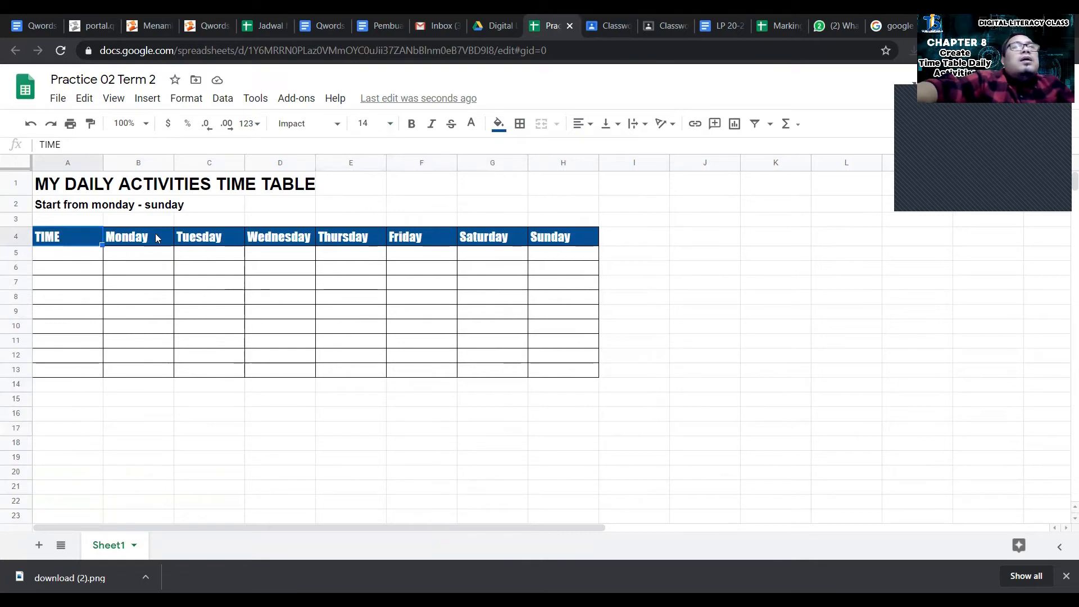
left_click_drag(314, 161, 331, 161)
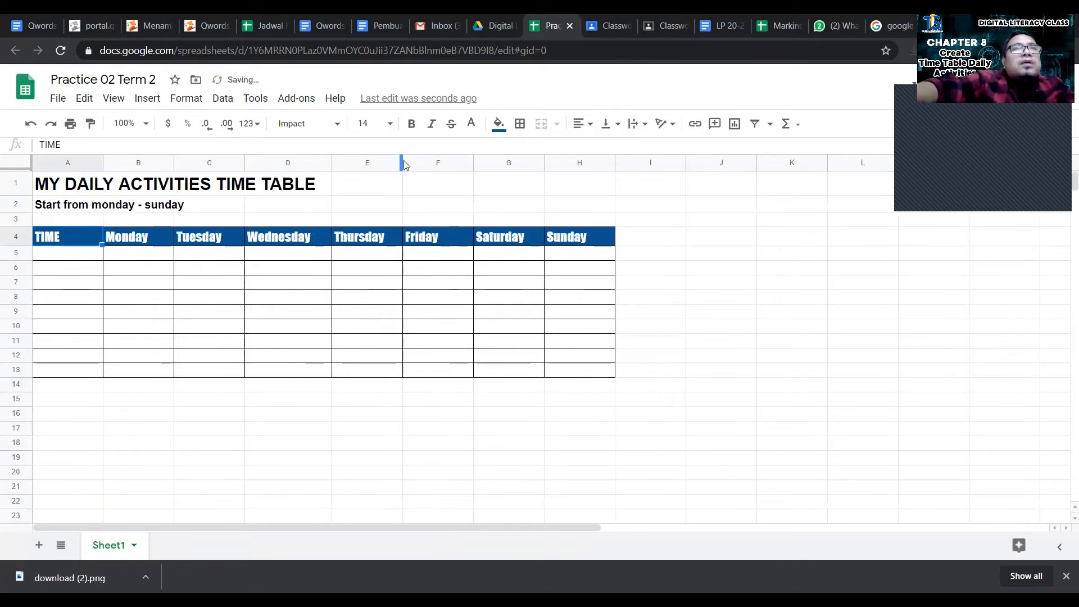
left_click_drag(403, 162, 410, 161)
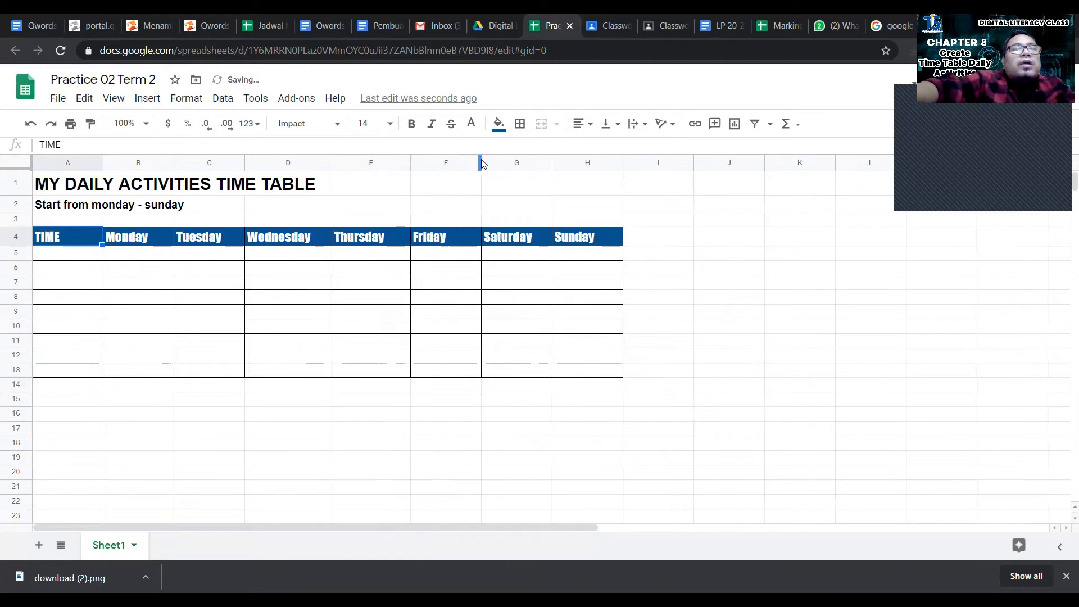
left_click_drag(481, 161, 486, 162)
left_click_drag(556, 164, 566, 164)
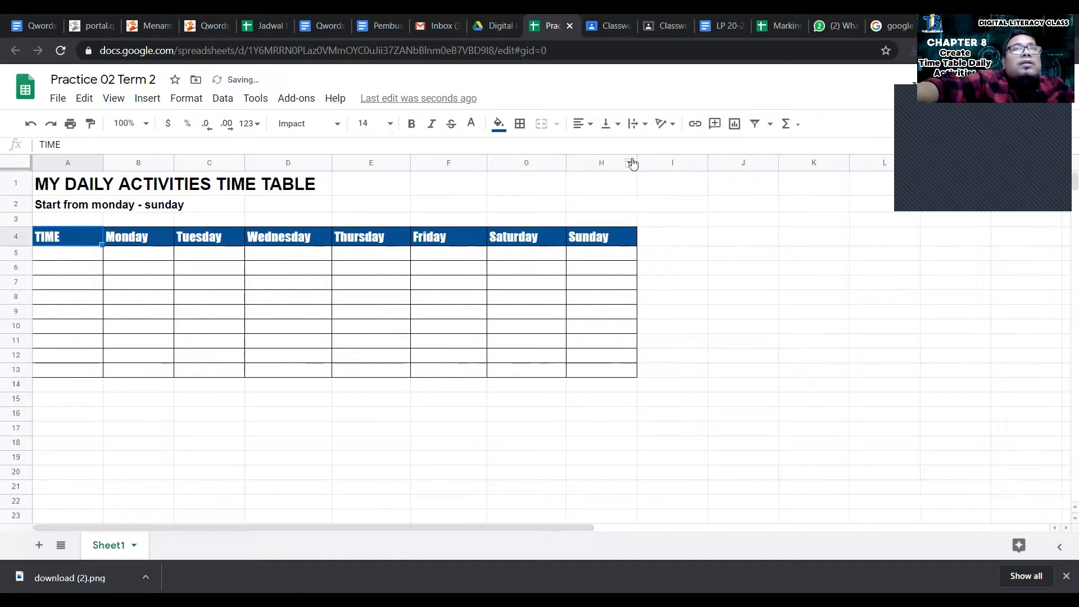
left_click_drag(637, 162, 655, 163)
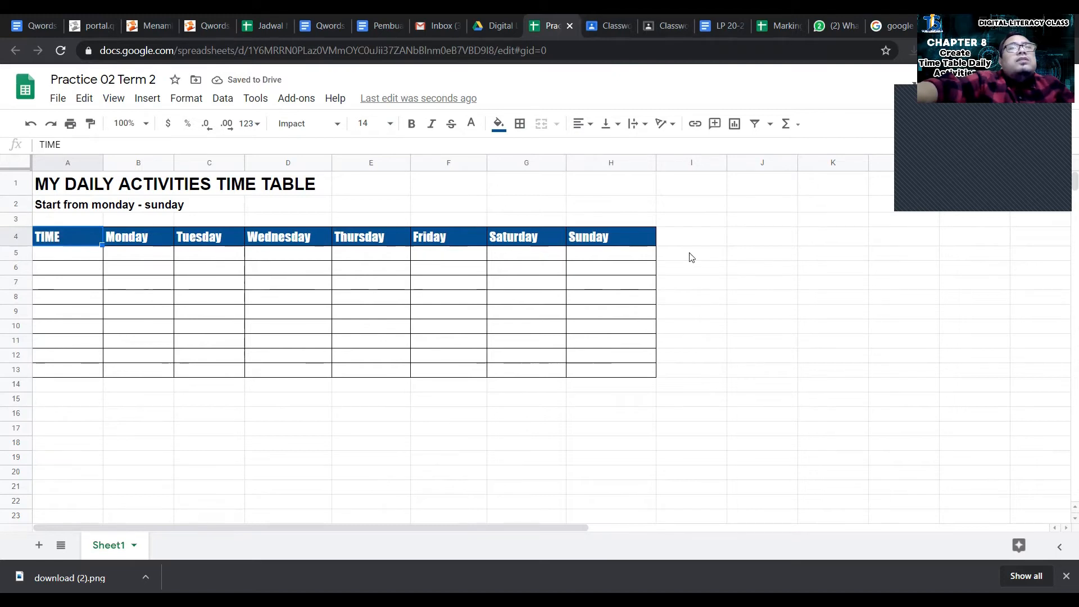
Step: Center-align the headings in A4:H4 horizontally
left_click(579, 236, "shift")
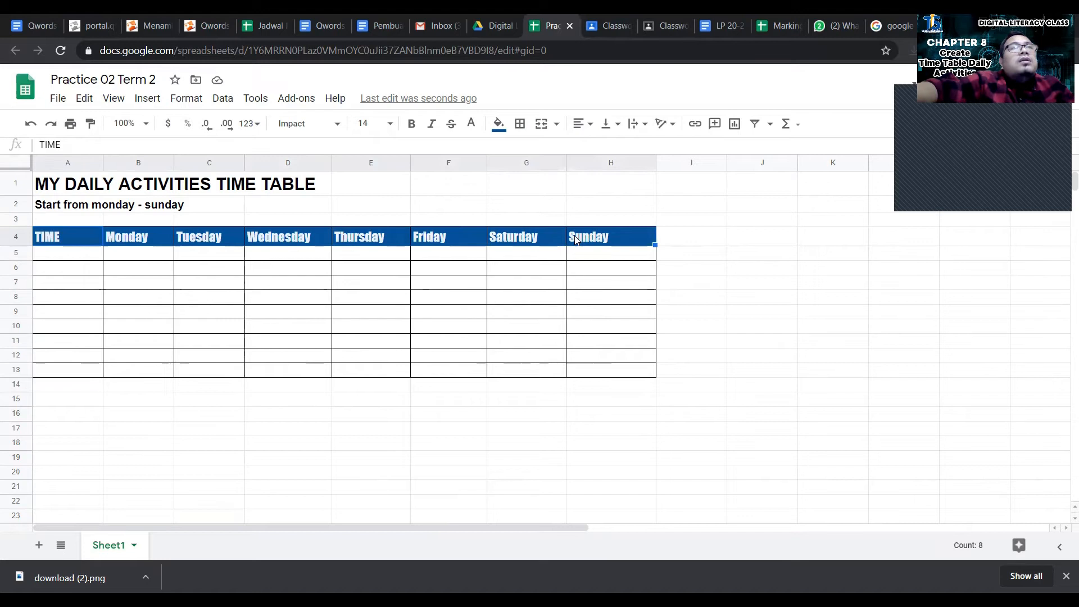
left_click(60, 236)
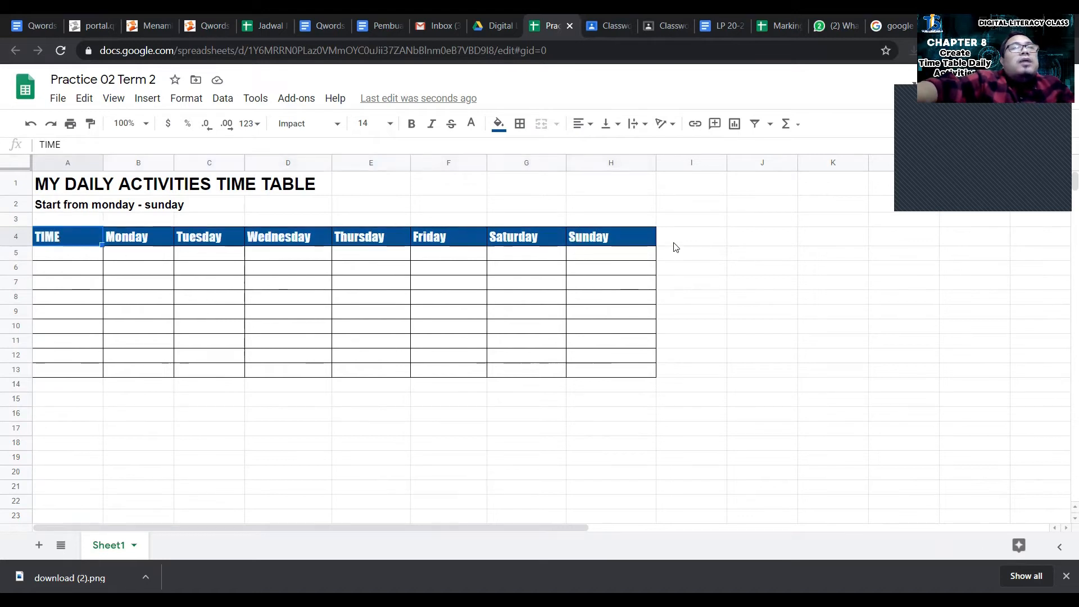
left_click(622, 242, "shift")
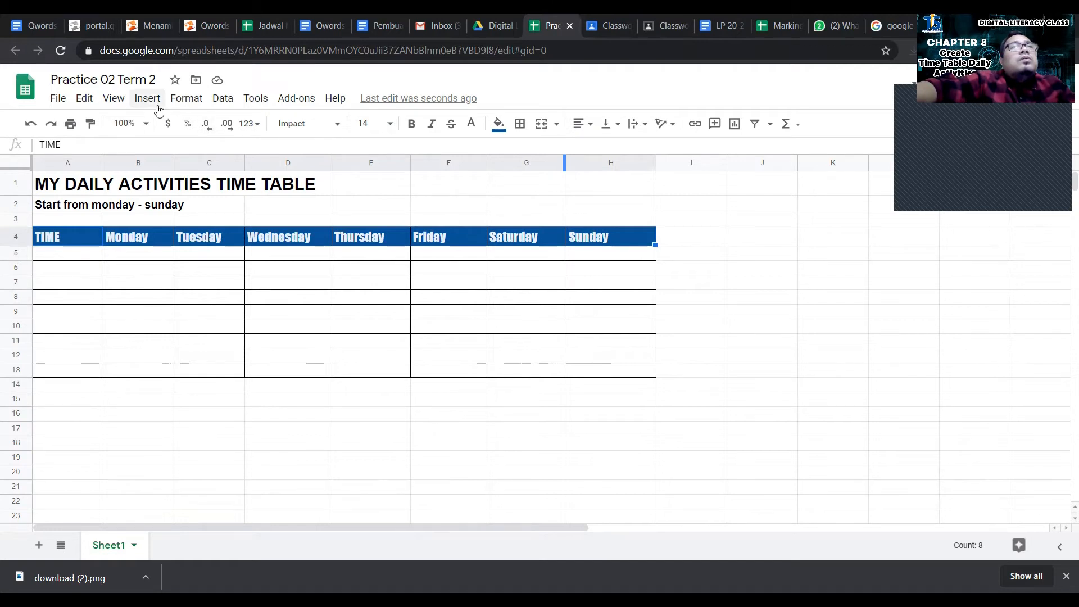
left_click(185, 99)
mouse_move(241, 324)
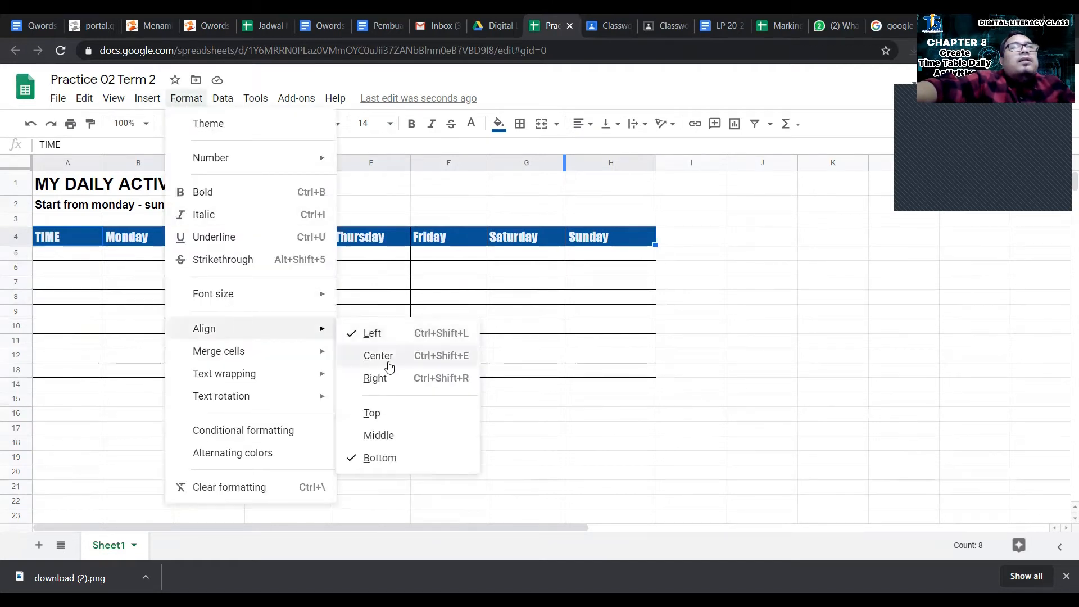
left_click(379, 355)
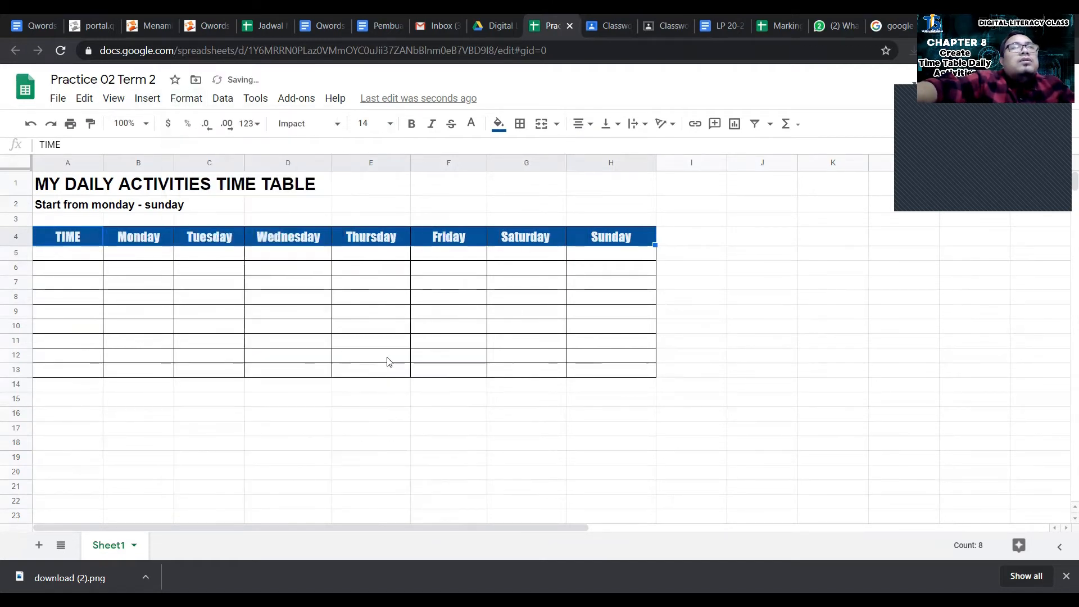
left_click(495, 306)
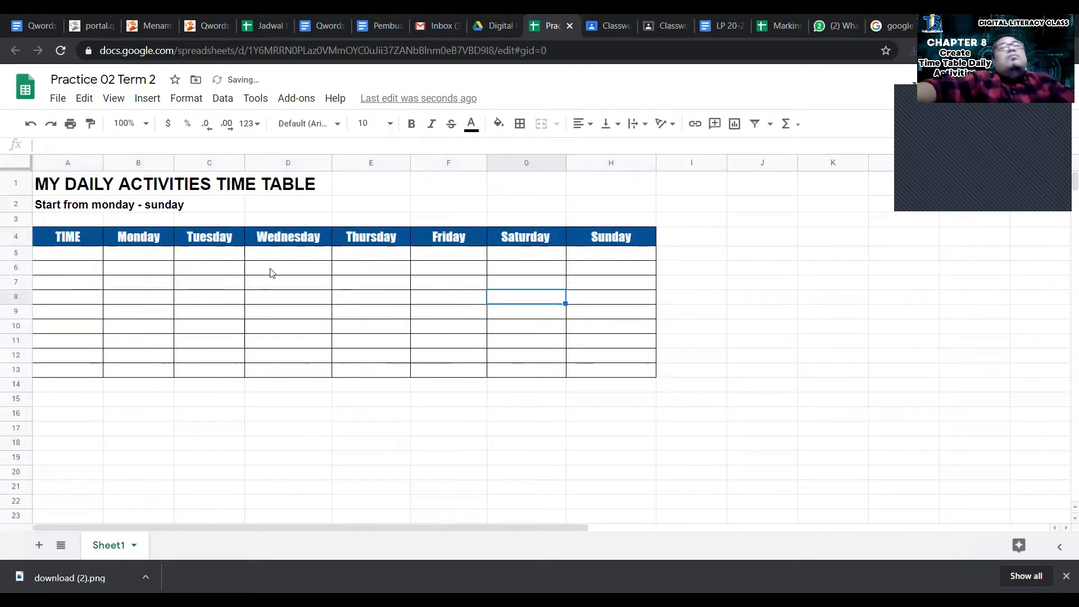
Step: Merge cells A1:H1 and center the title "MY DAILY ACTIVITIES TIME TABLE" across the table's width
left_click(51, 253)
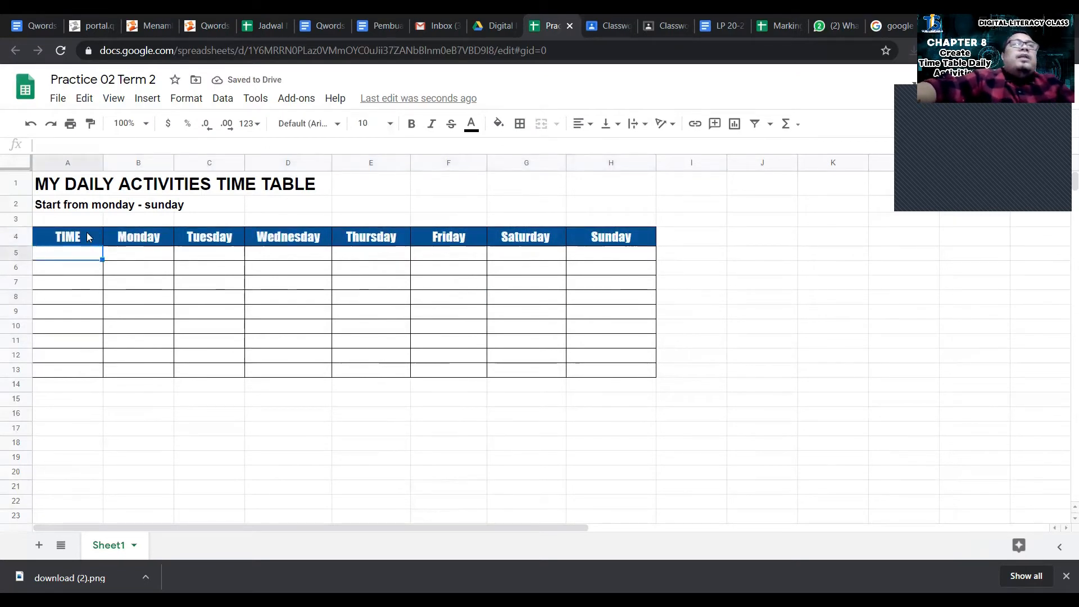
left_click(61, 186)
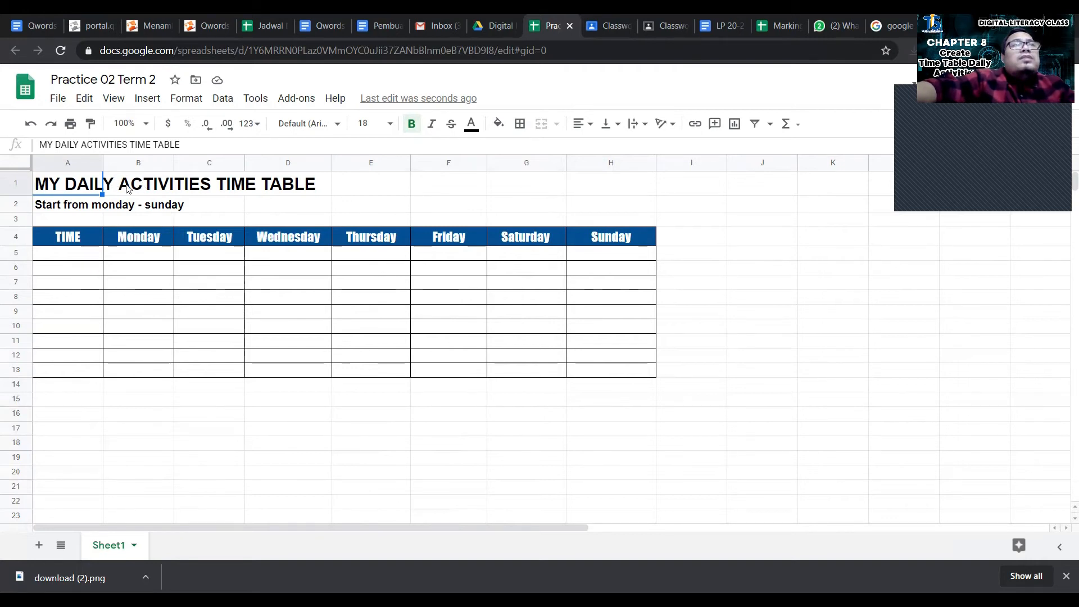
left_click(632, 187, "shift")
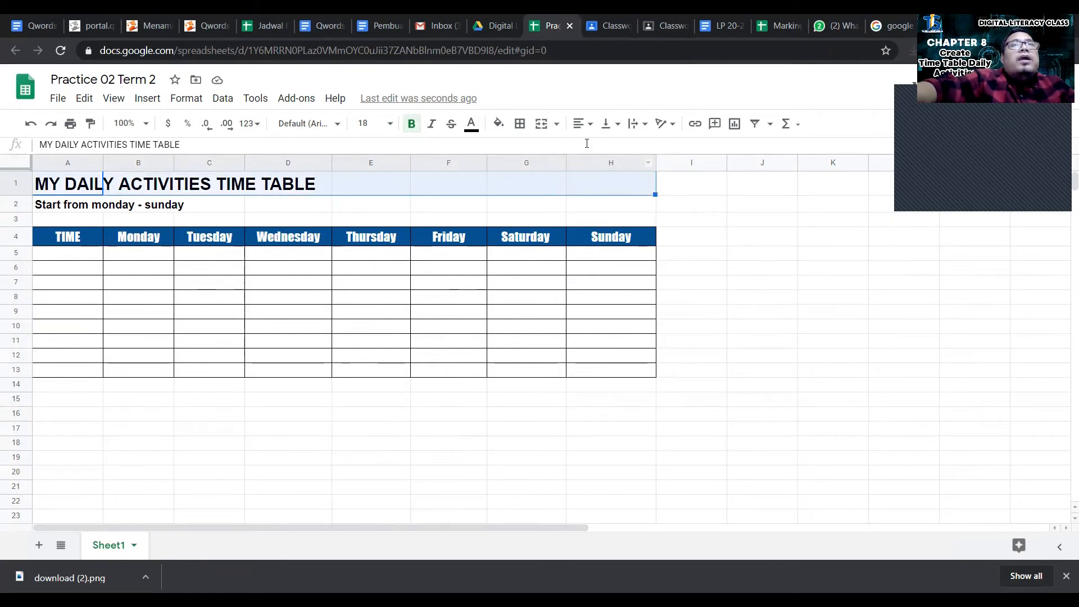
left_click(543, 125)
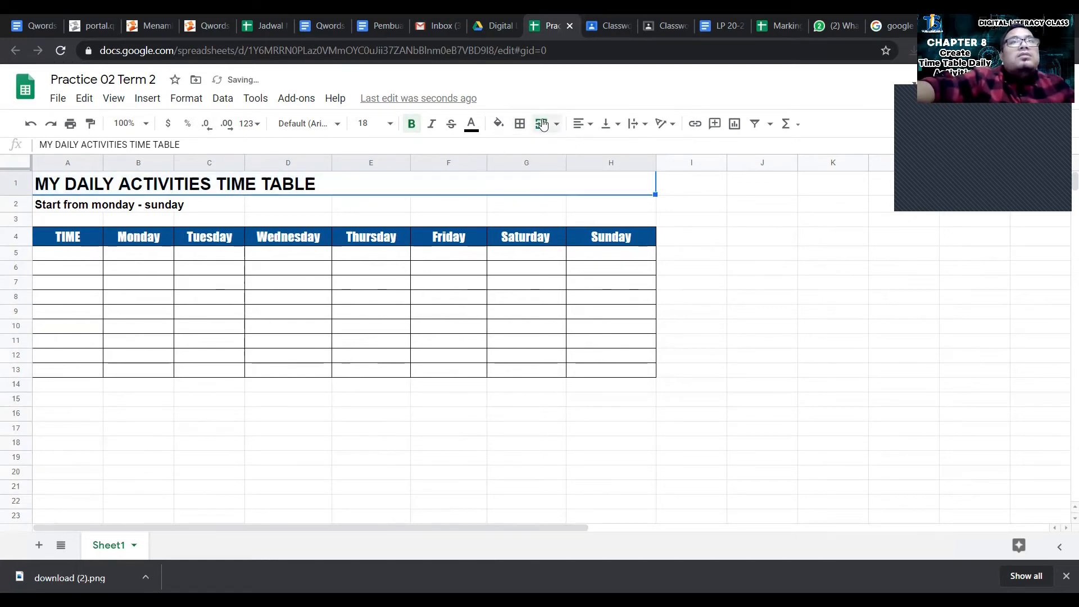
left_click(580, 127)
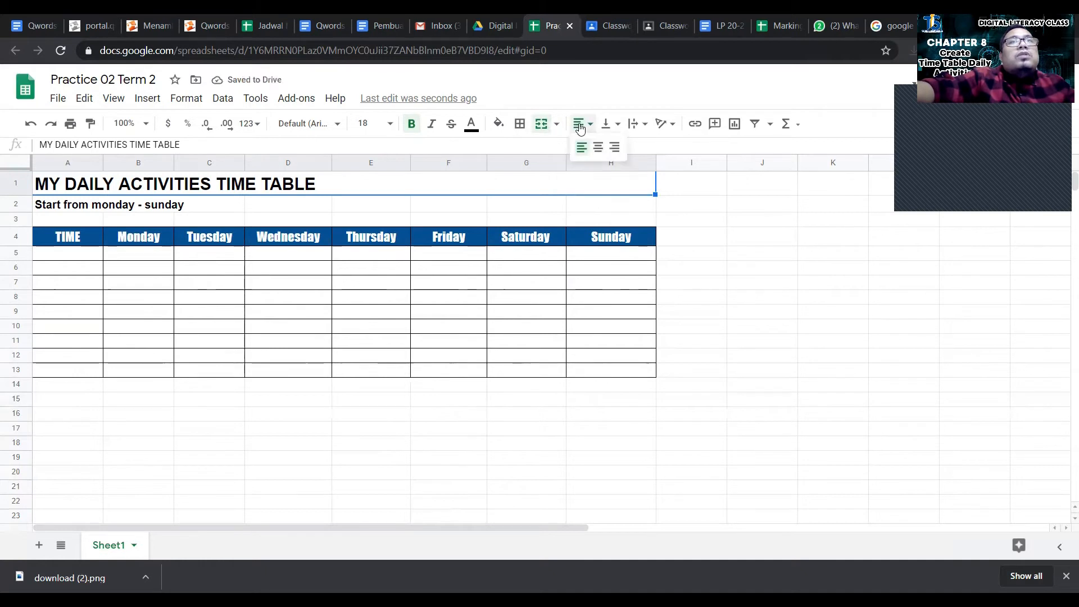
left_click(603, 148)
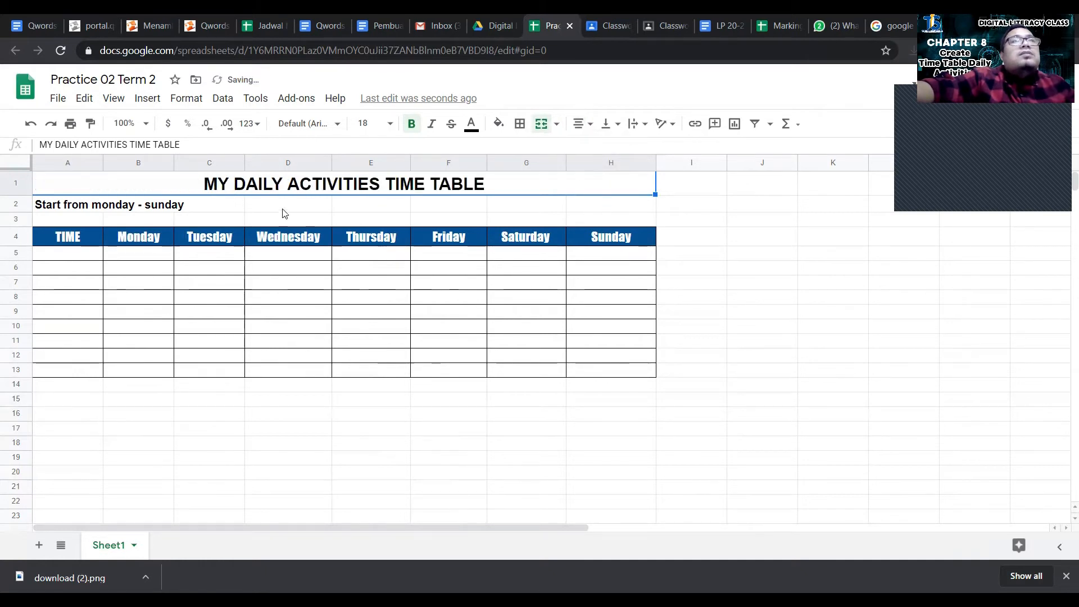
Step: Merge cells A2:H2 and center the subtitle "Start from monday - sunday" horizontally
left_click(61, 209)
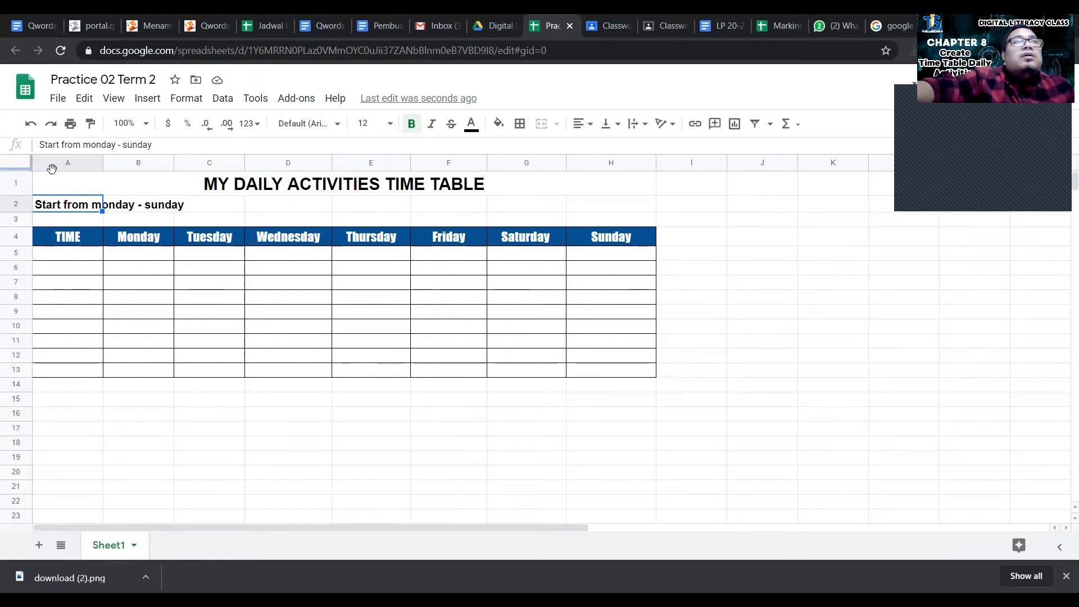
left_click(626, 205, "shift")
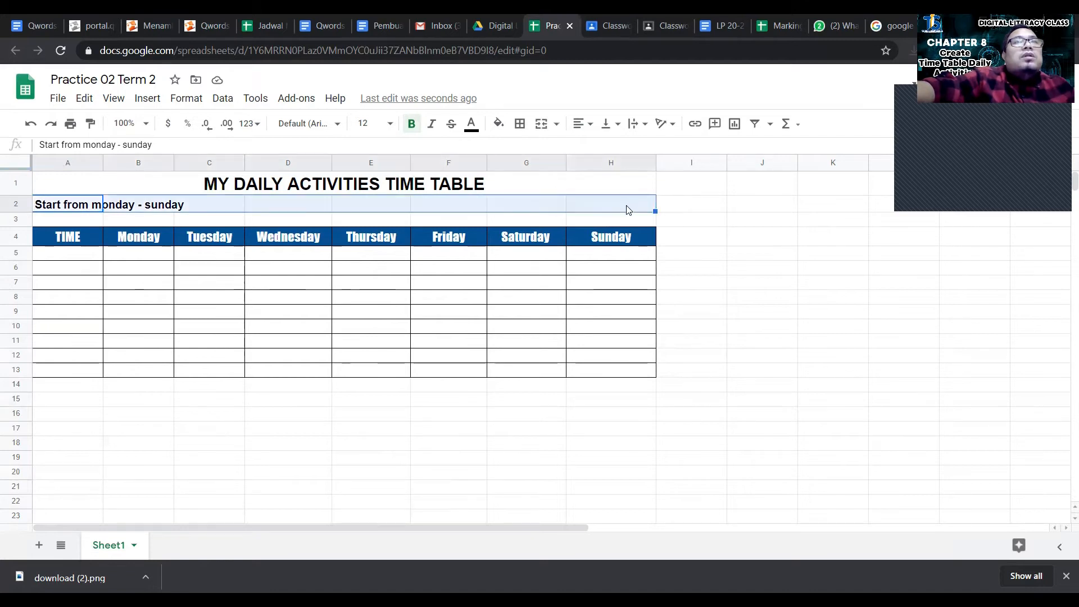
left_click(543, 132)
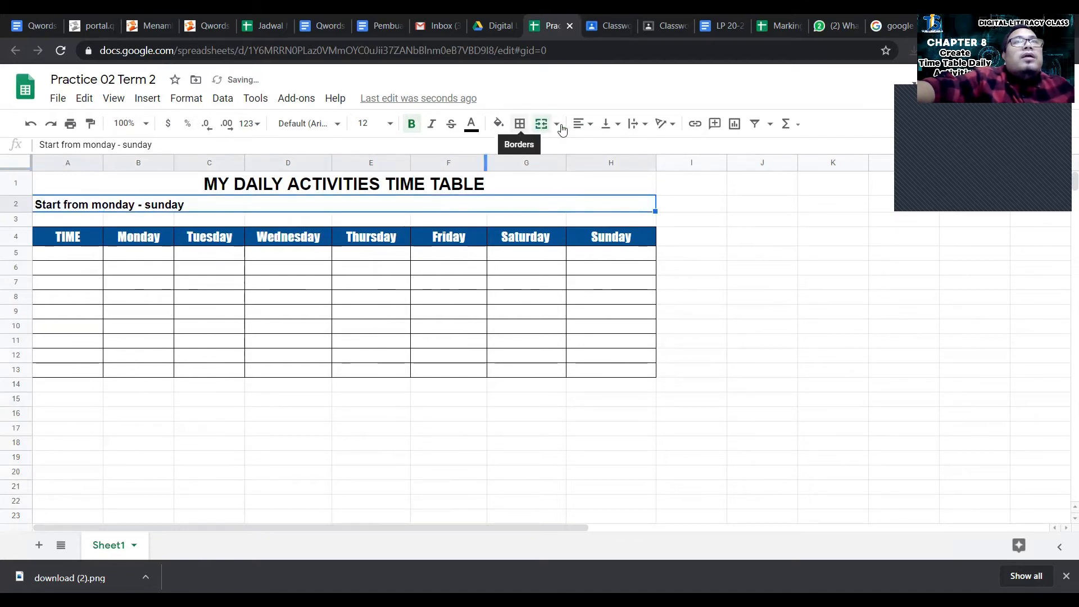
left_click(582, 124)
left_click(598, 147)
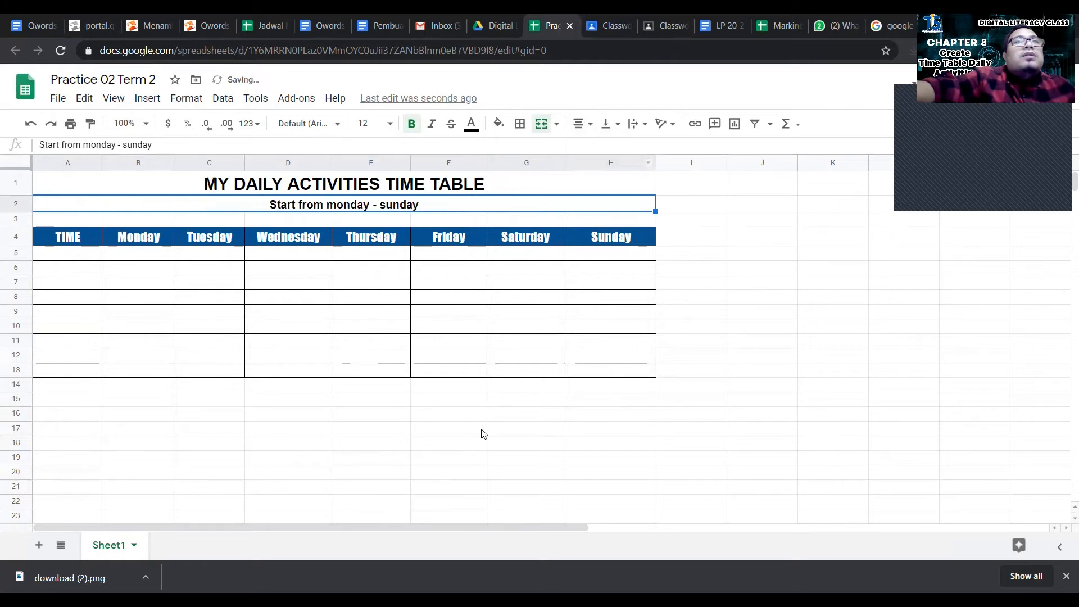
left_click(477, 448)
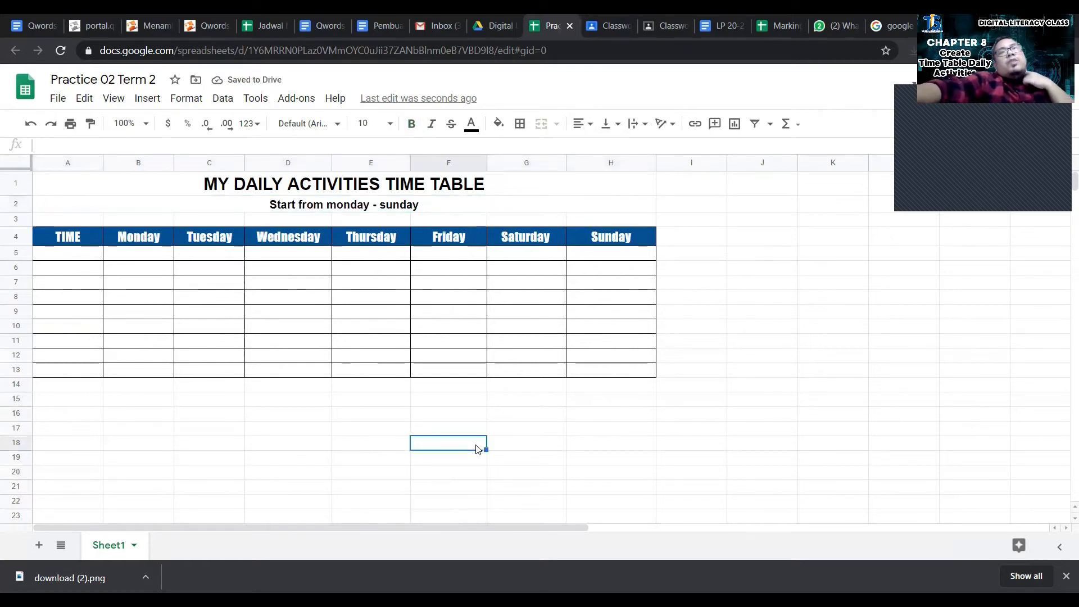
Step: Enter 05.00 AM in A5 and 06.00 AM in A6 beneath the TIME heading
left_click(56, 257)
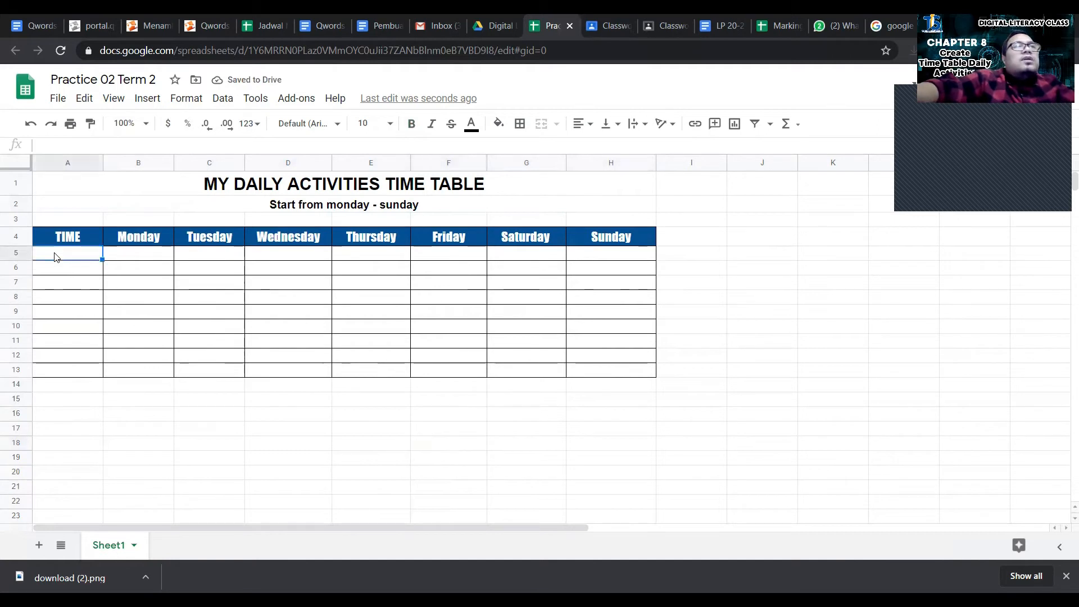
type("05")
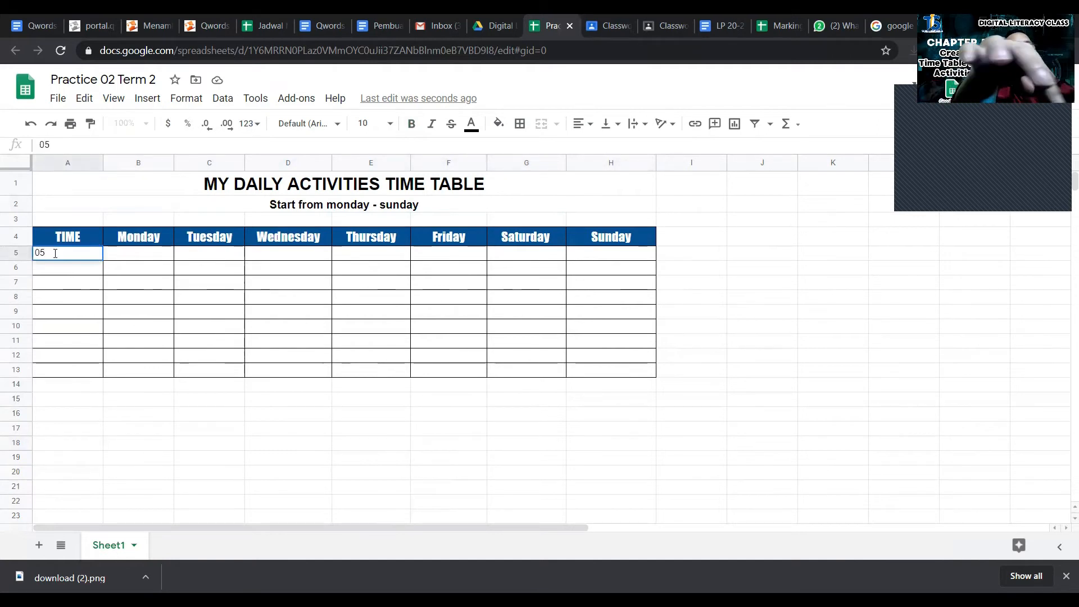
type(".00 AM")
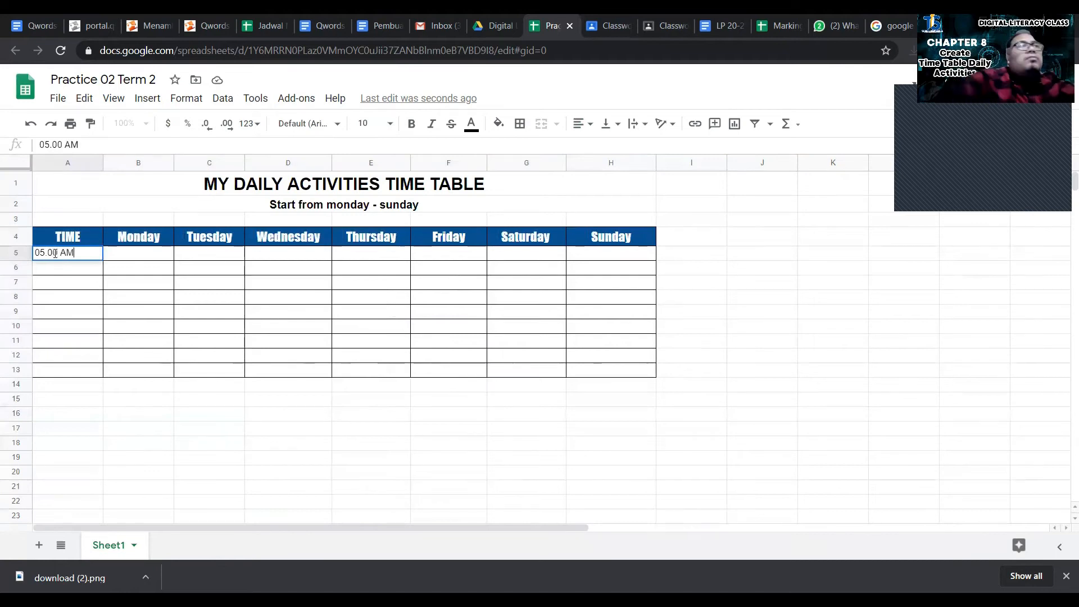
left_click(52, 268)
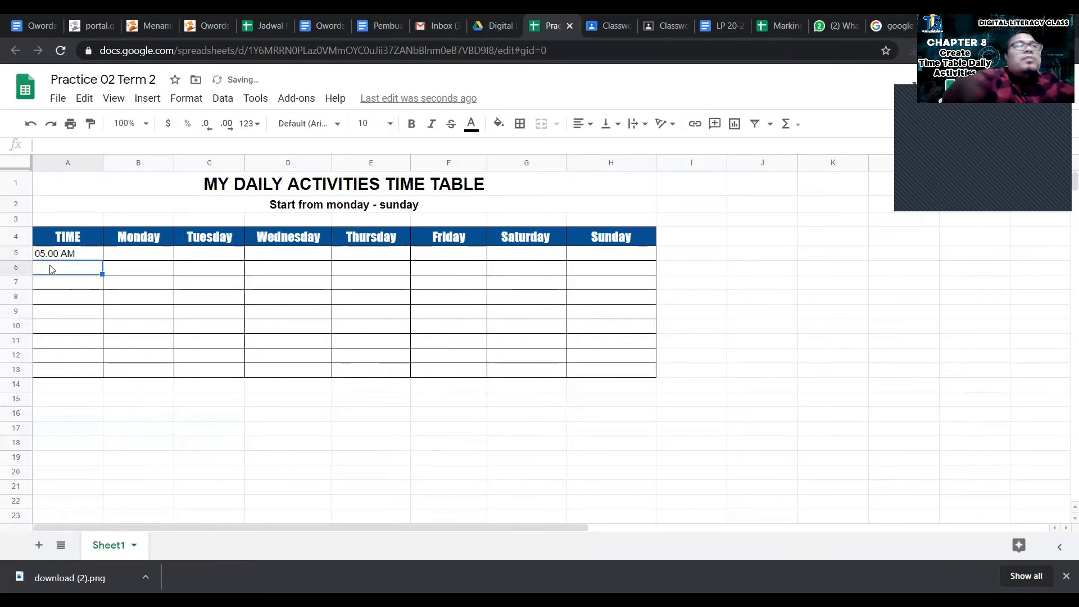
type(")")
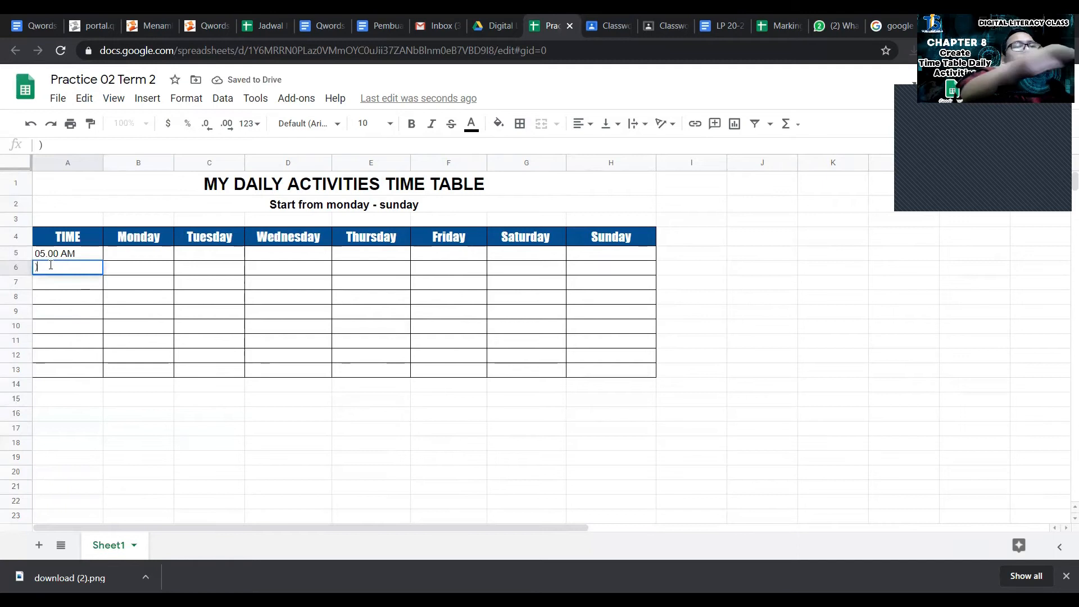
key("BackSpace")
key("BackSpace")
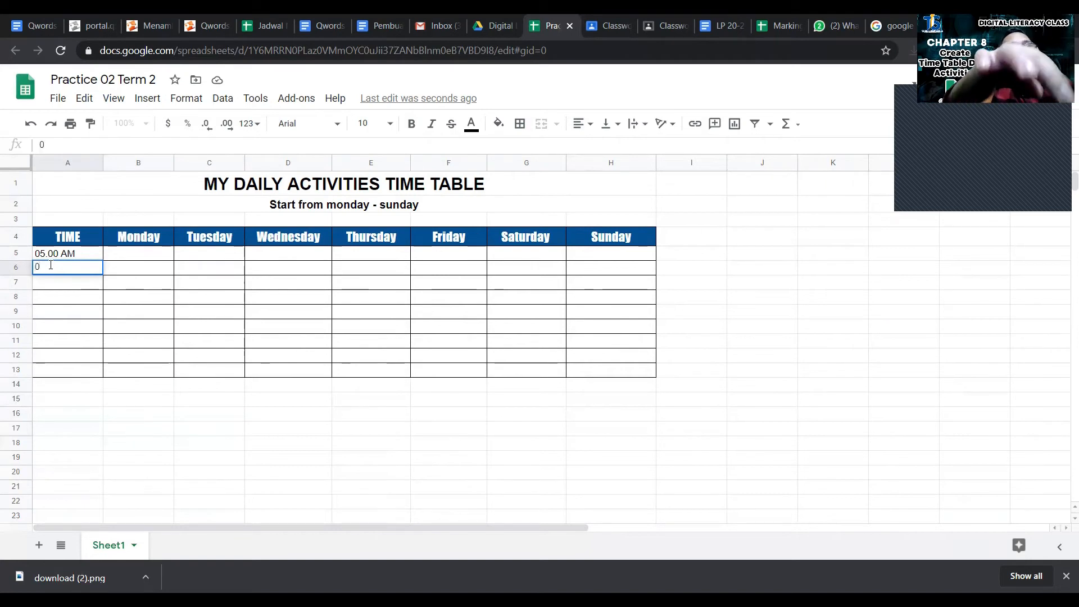
type("AM")
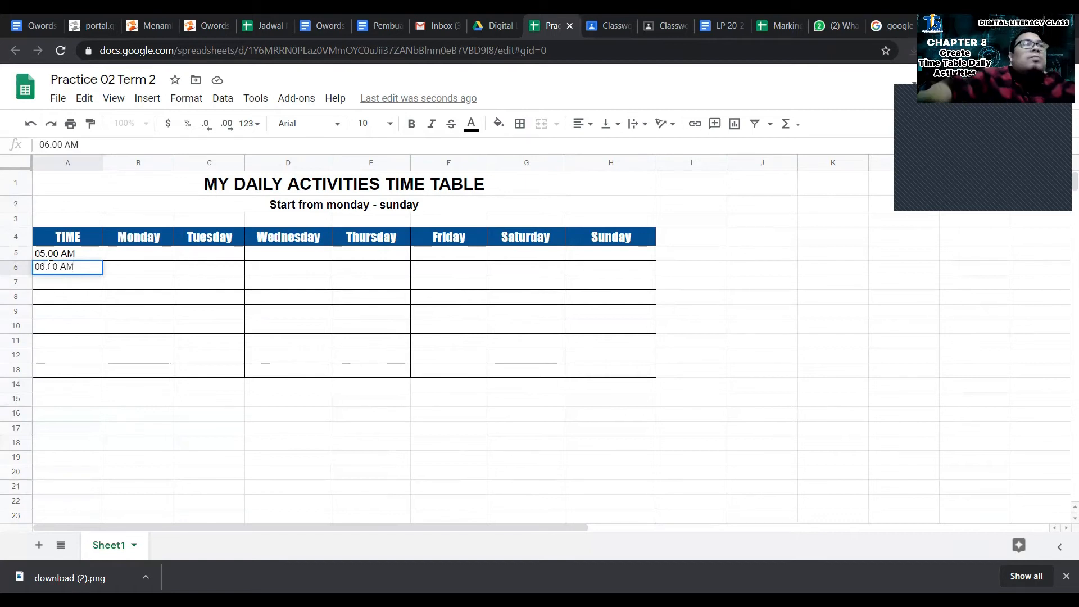
Step: Add the times 07.00 AM in A7 and 12.00 PM in A8
left_click(43, 276)
left_click(44, 283)
type("0.700")
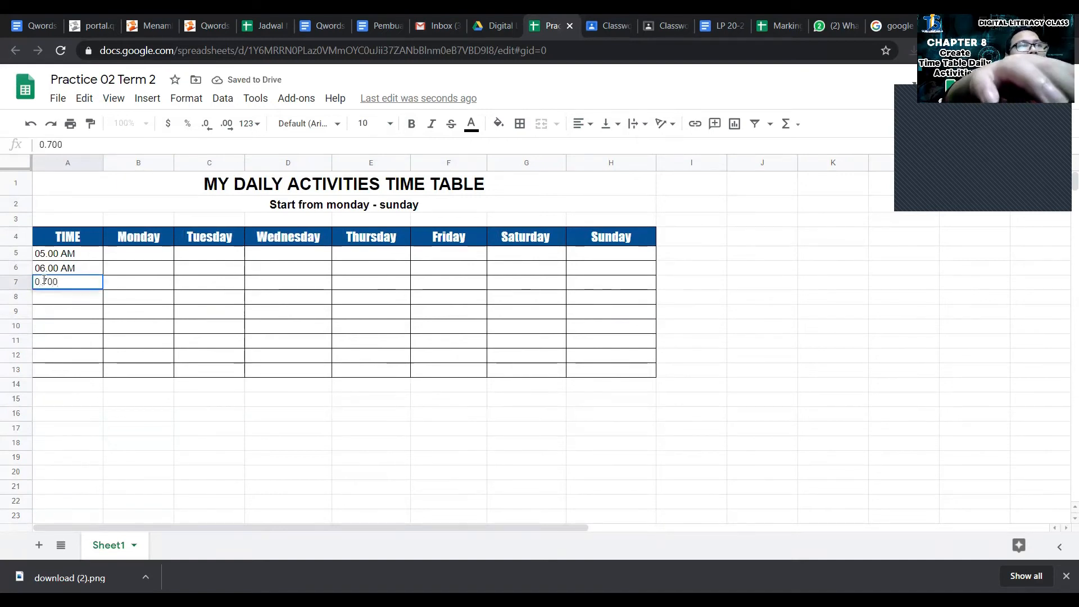
key("BackSpace")
key("BackSpace")
key("BackSpace")
type(".00 AM")
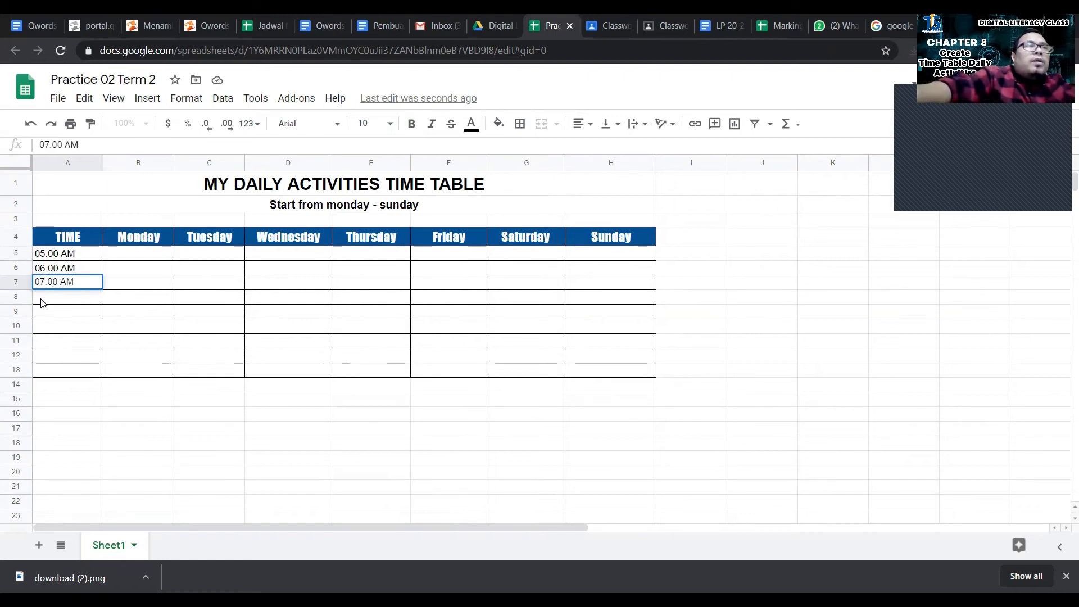
left_click(41, 297)
type("12.00")
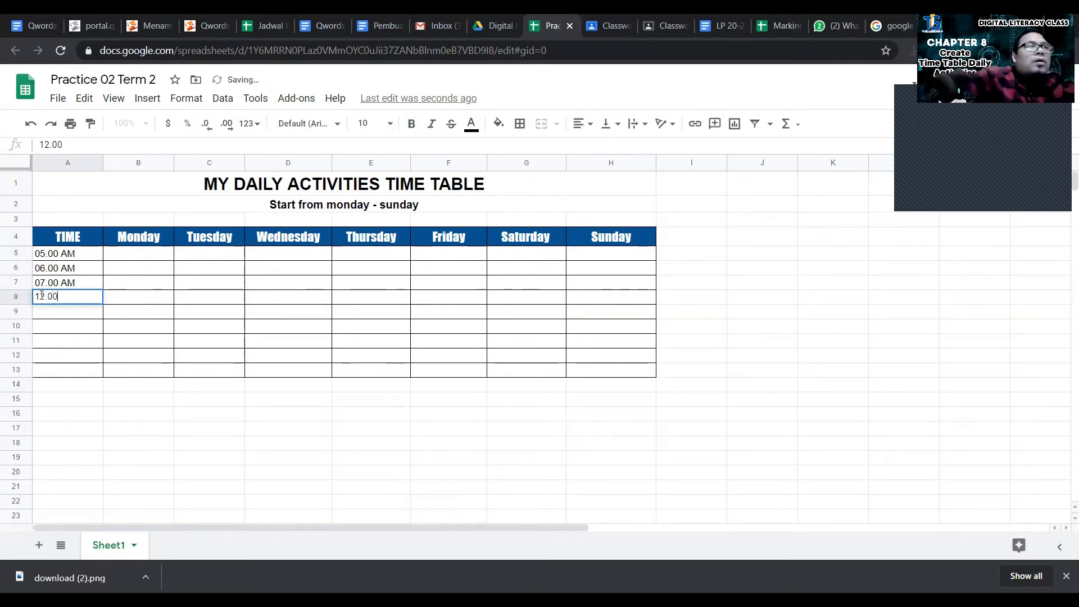
type(" PM")
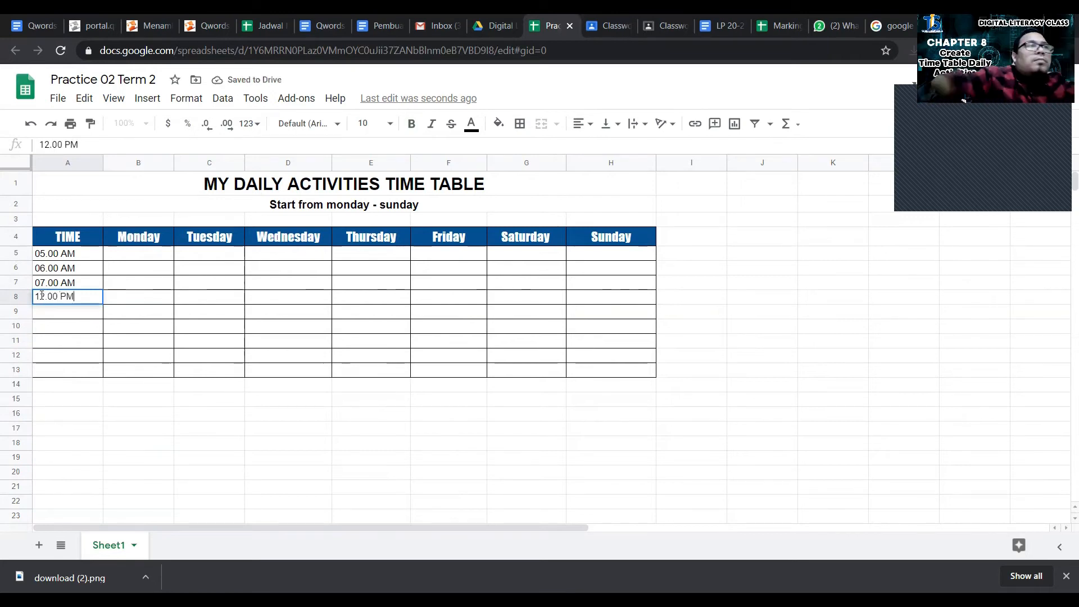
Step: Add the times 19.00 PM in A9 and 21.00 PM in A10
left_click(46, 316)
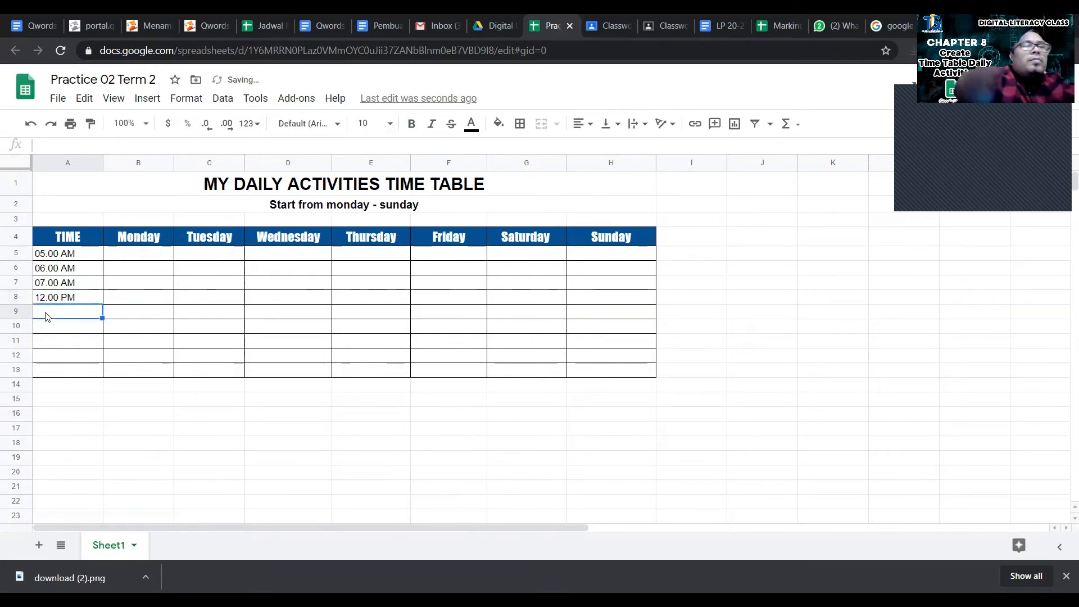
type("19.00 ")
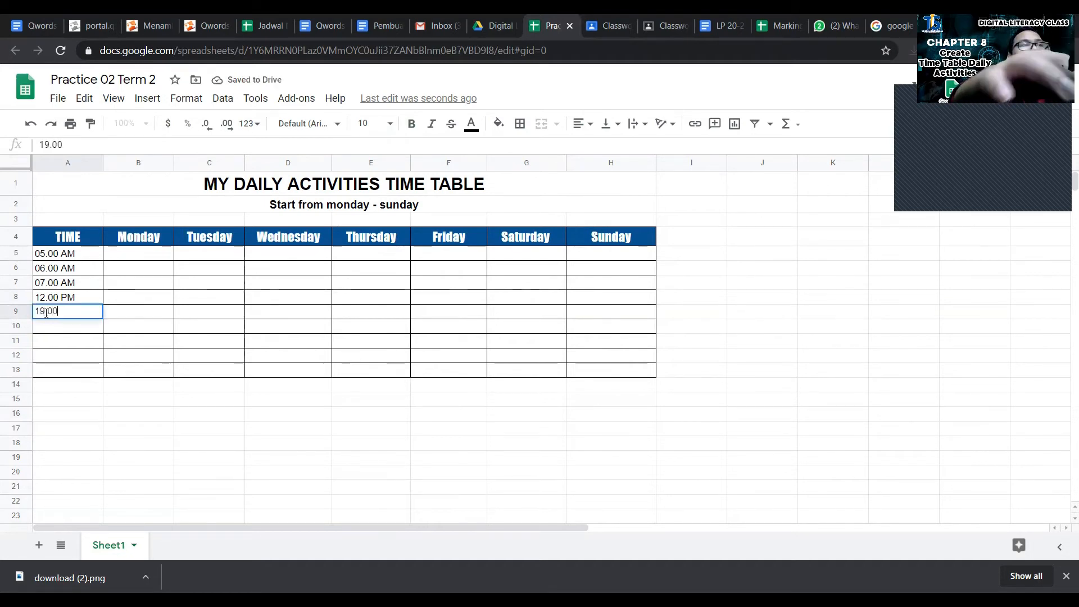
type(")")
type(" PM")
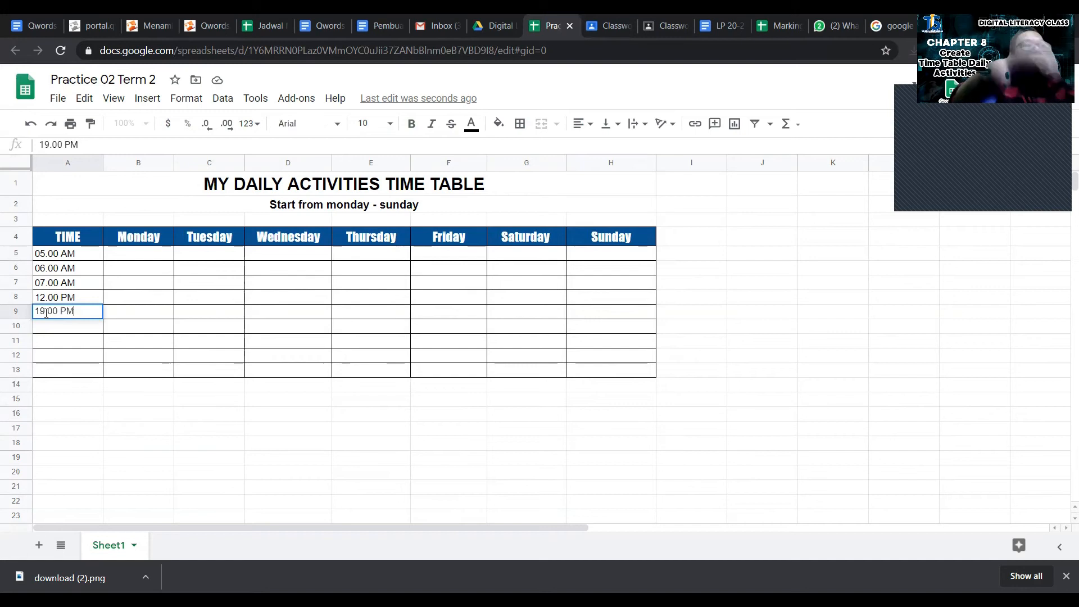
left_click(52, 330)
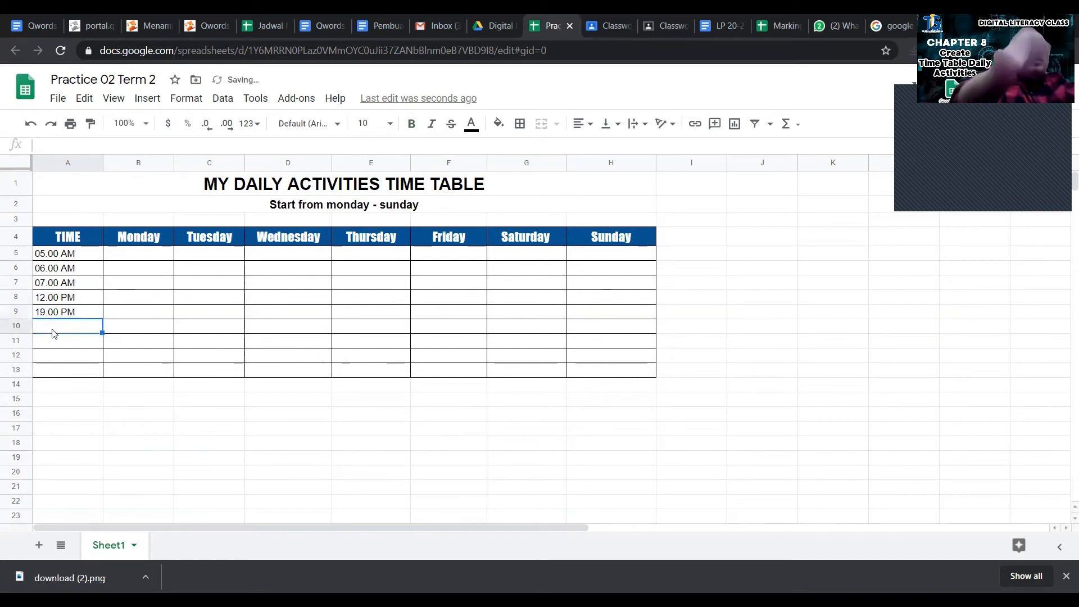
type("21.00 P<")
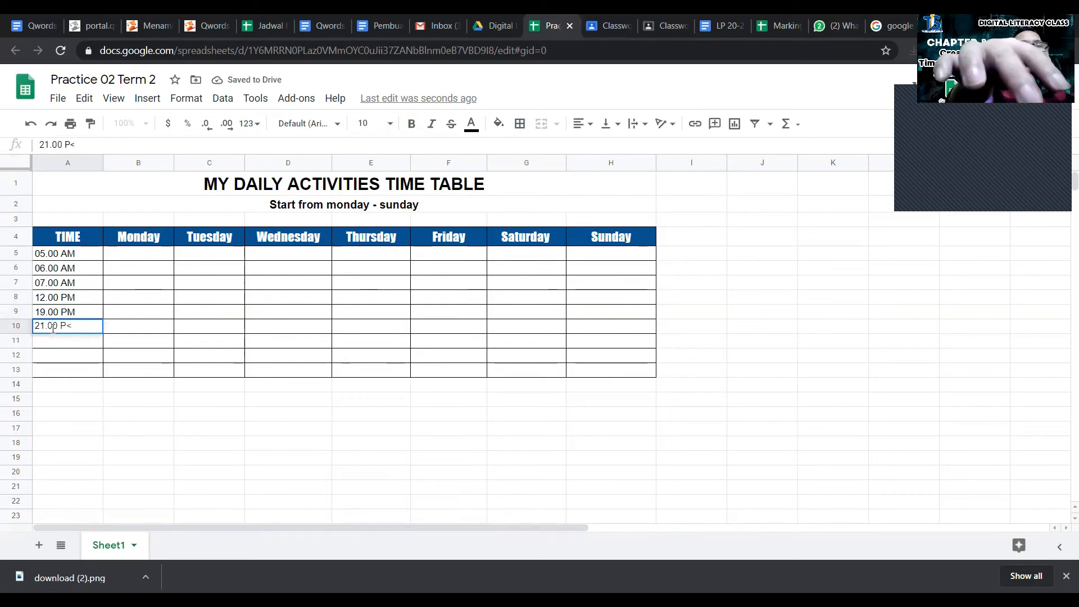
key("BackSpace")
type("M")
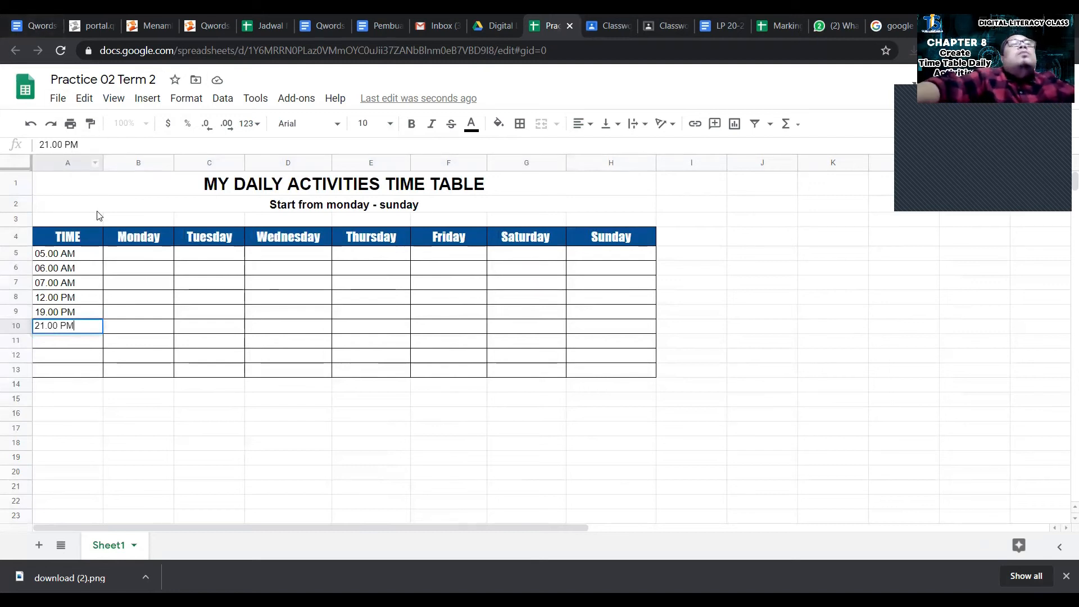
Step: Center-align the TIME column cells A5:A13 horizontally and make them bold
left_click(84, 254)
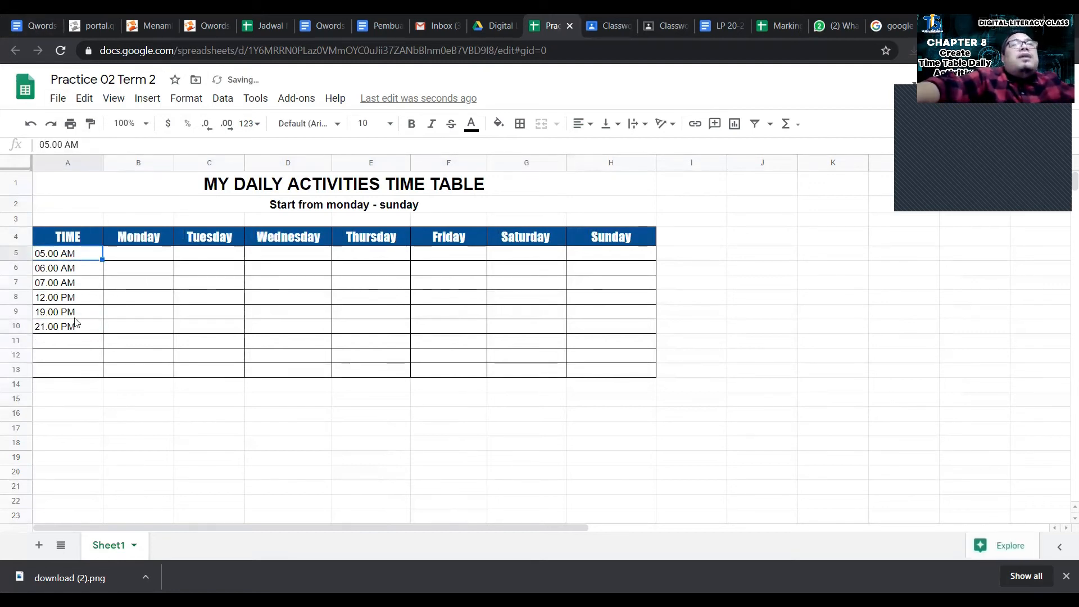
left_click(84, 371, "shift")
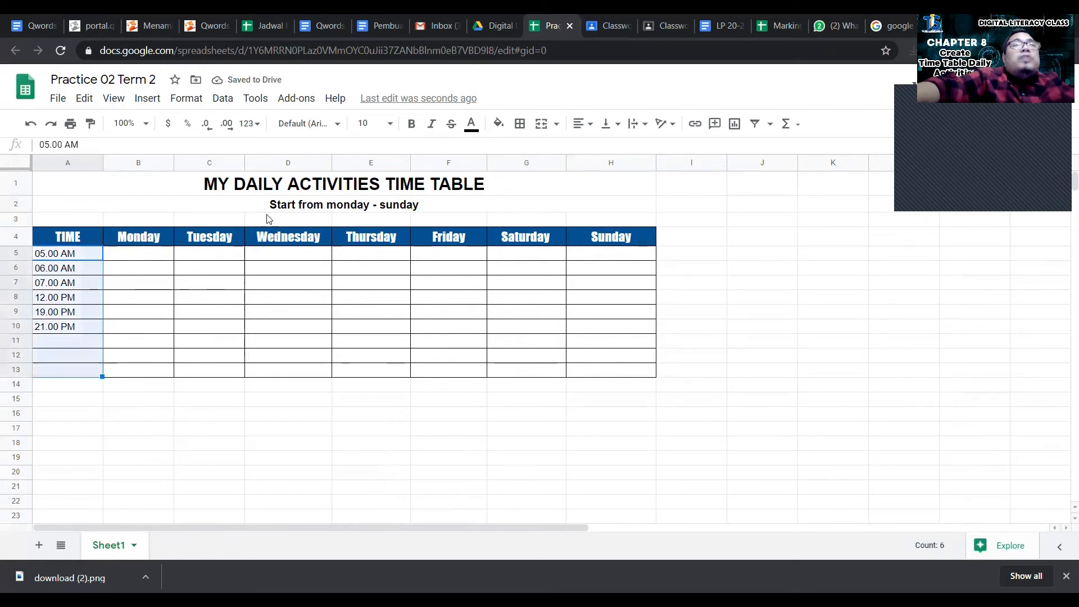
left_click(583, 123)
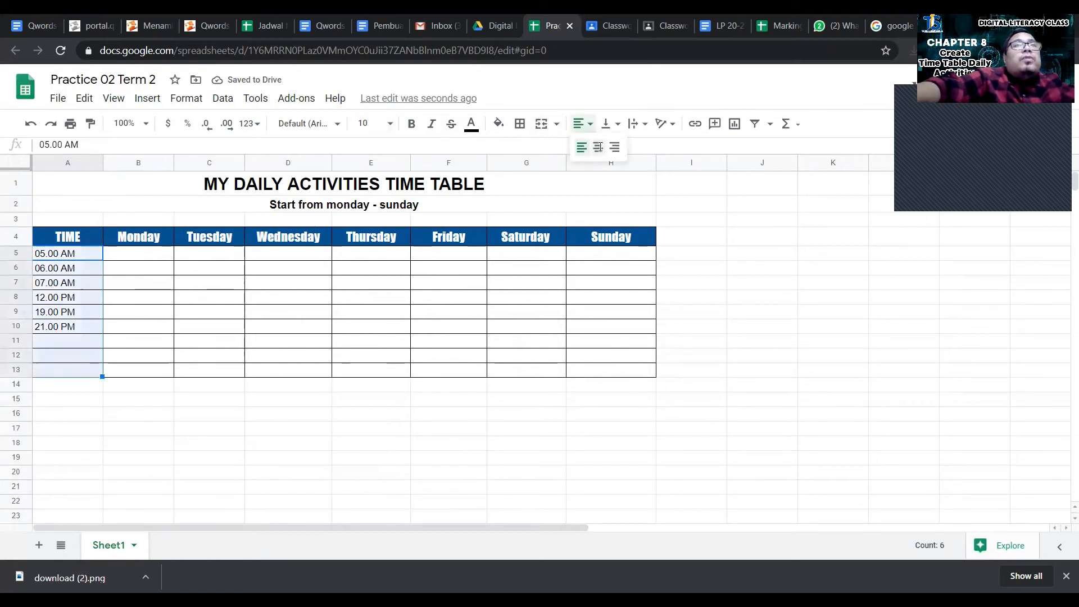
left_click(599, 146)
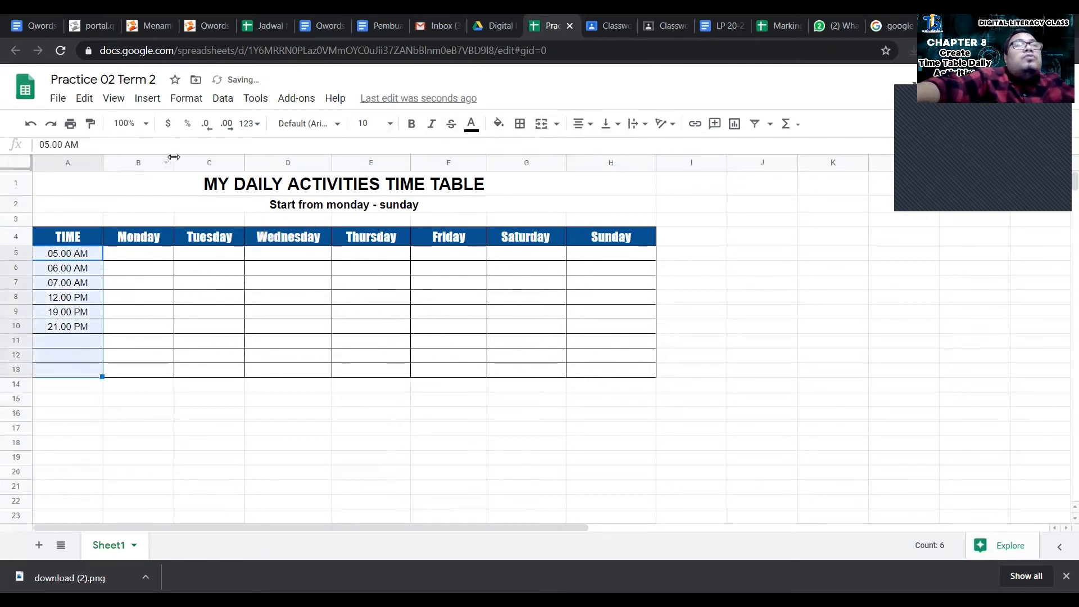
key("ctrl+b")
left_click(123, 192)
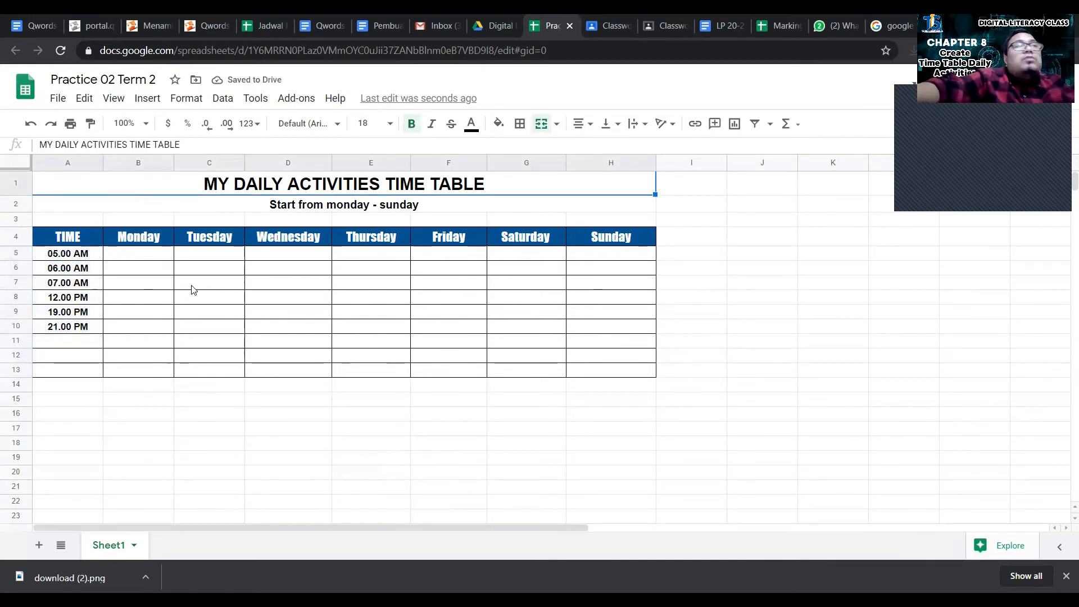
Step: Enter "pray int he morning or talking with god" in B5 and "go to bath" in B6 under Monday
left_click(141, 260)
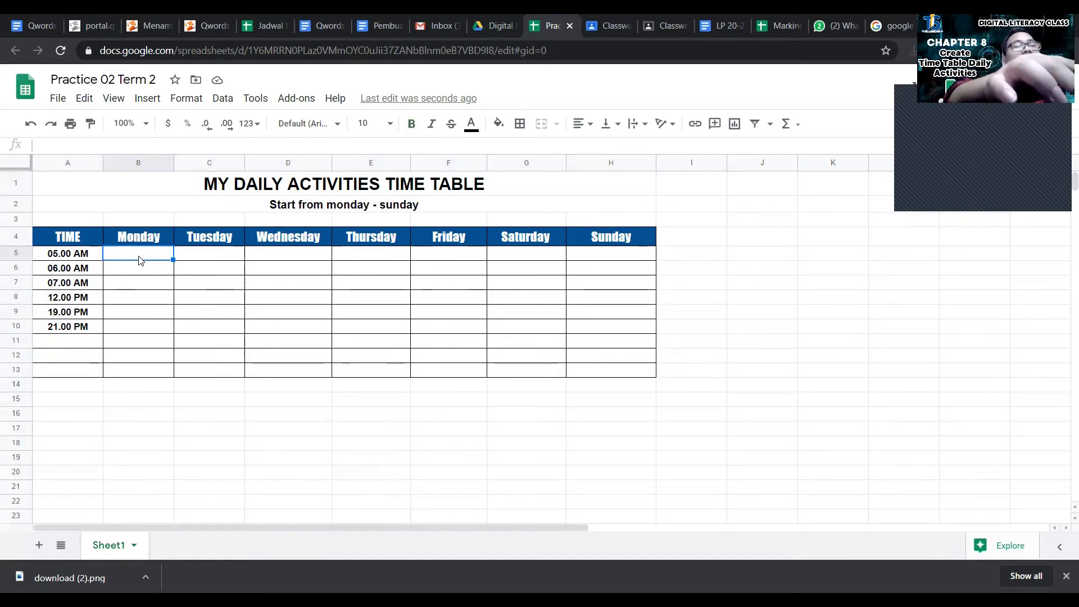
type("pray int he")
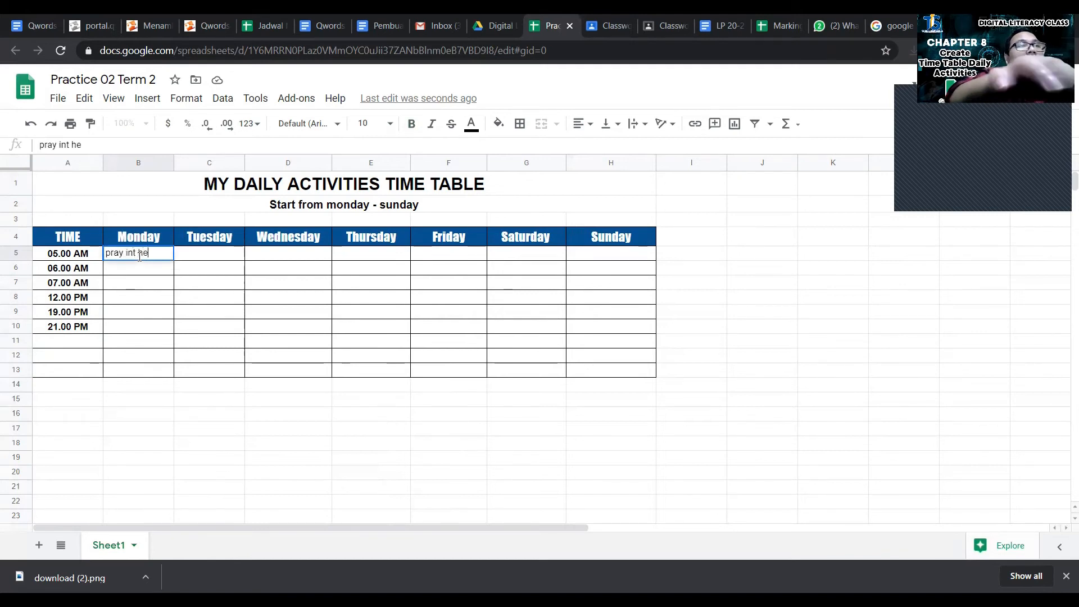
type(" morning or talking with god")
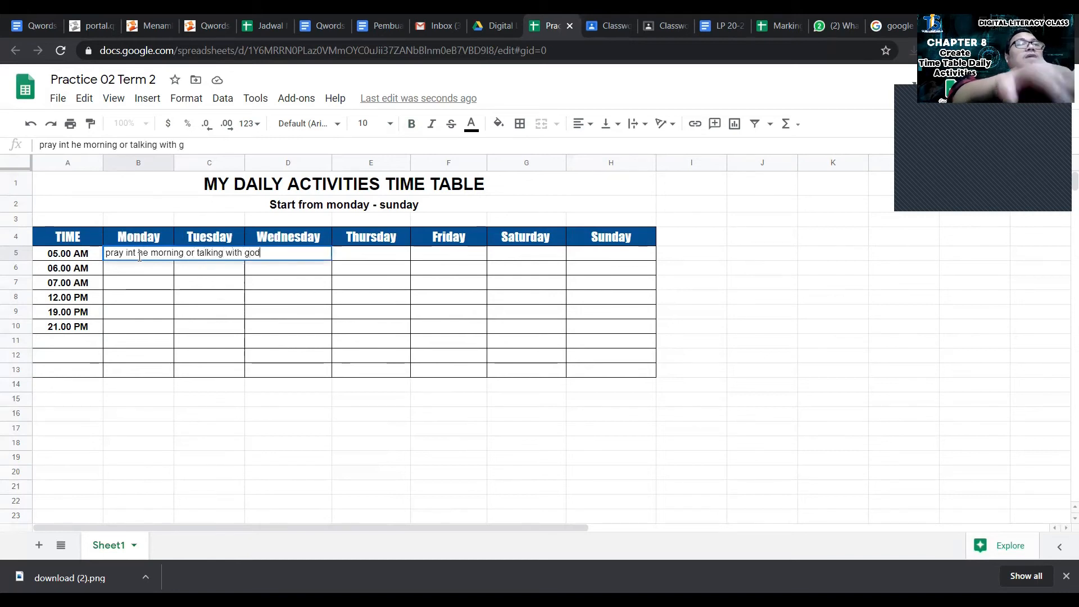
left_click(125, 272)
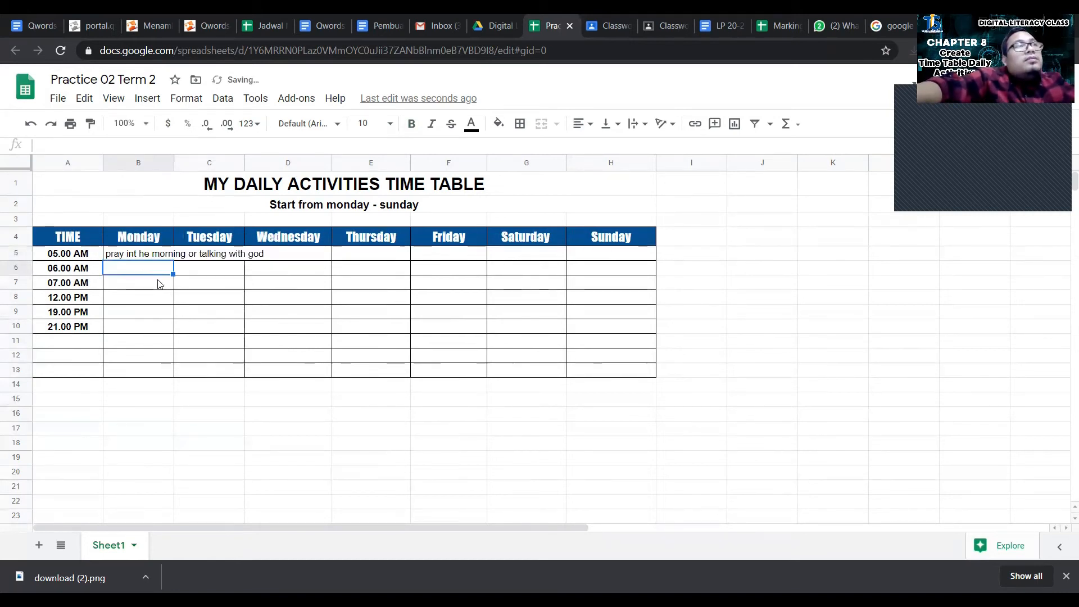
type("go to bath")
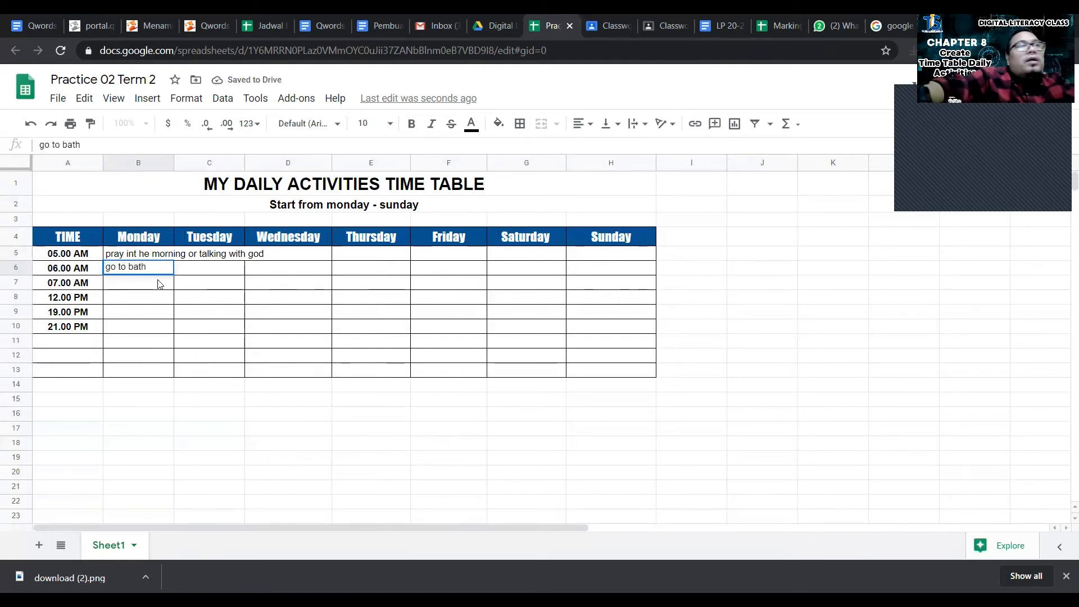
Step: Add the Monday activities "devotion morning" in B7 and "break lunch" in B8
left_click(158, 284)
type("devotion morning")
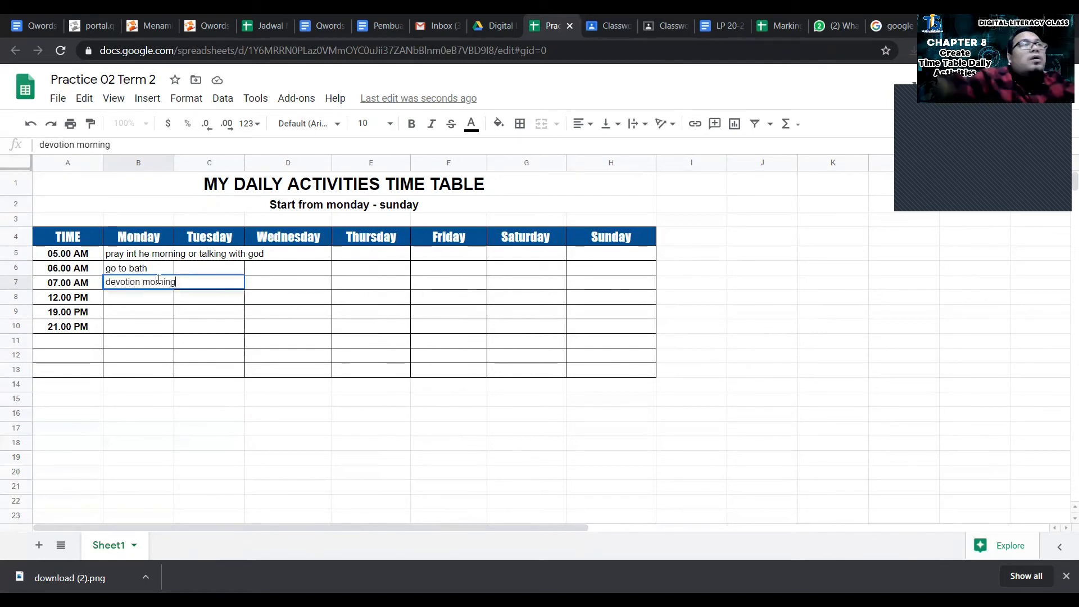
left_click(120, 303)
type("break")
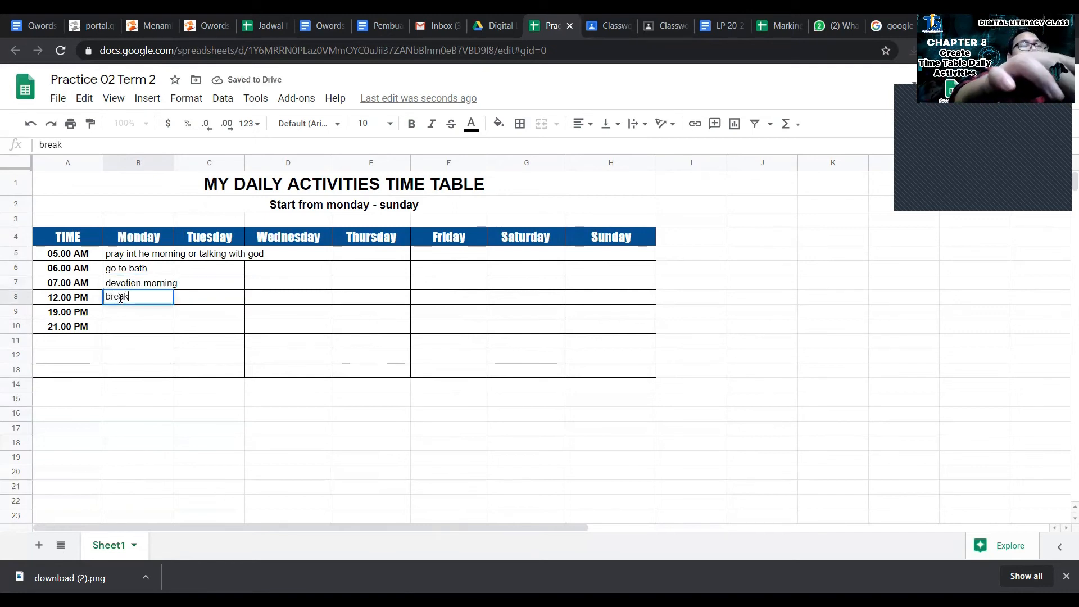
type(" lunch")
Step: Add the Monday activities "Game geshin impact" in B9 and "sleep/rest" in B10
left_click(117, 315)
type("Game geshin impact")
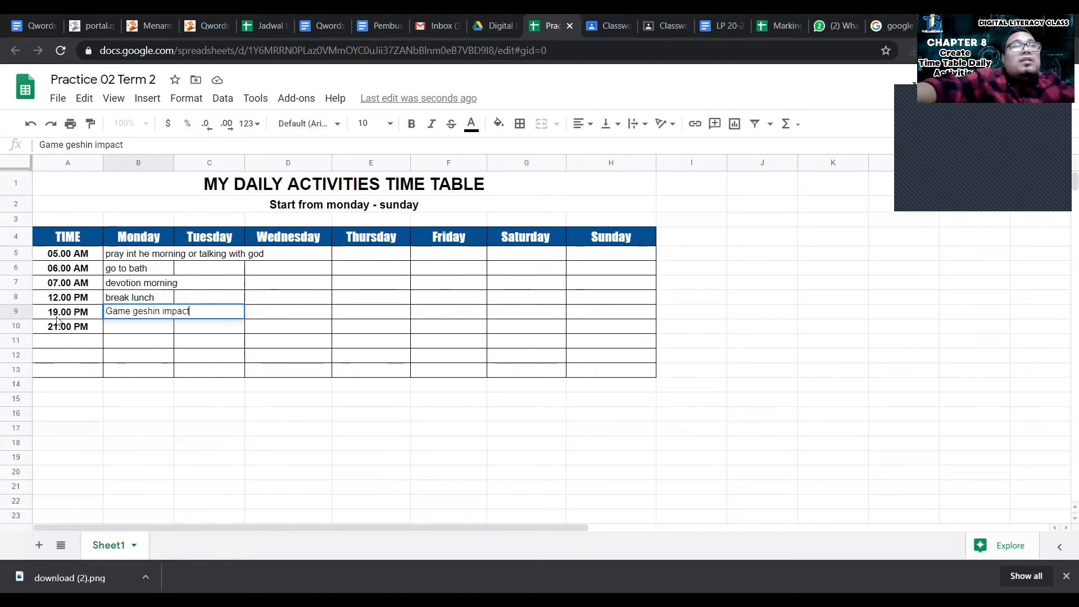
left_click(122, 326)
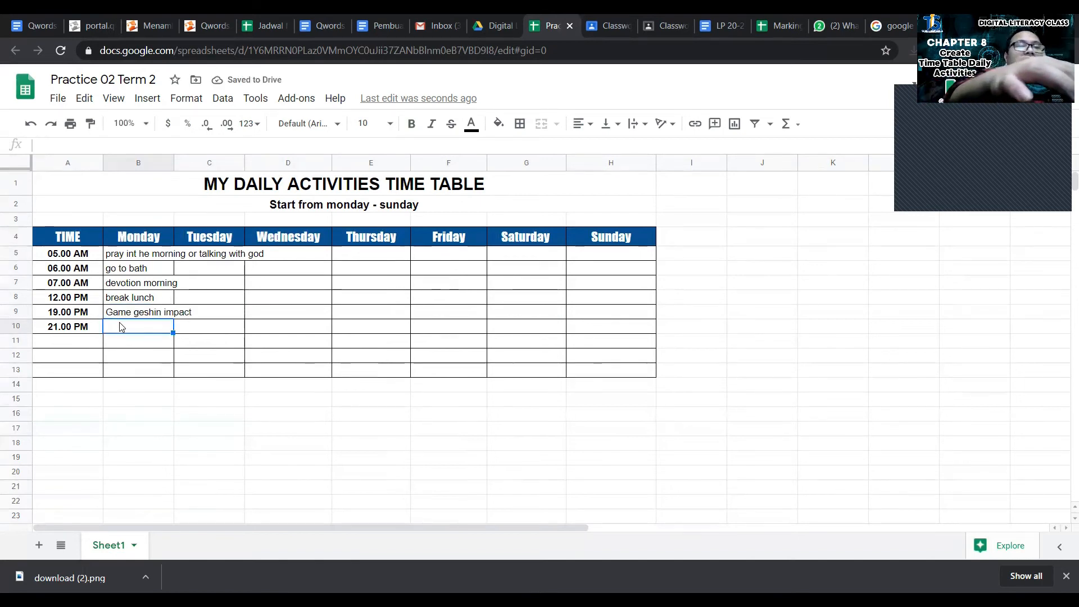
type("sleep")
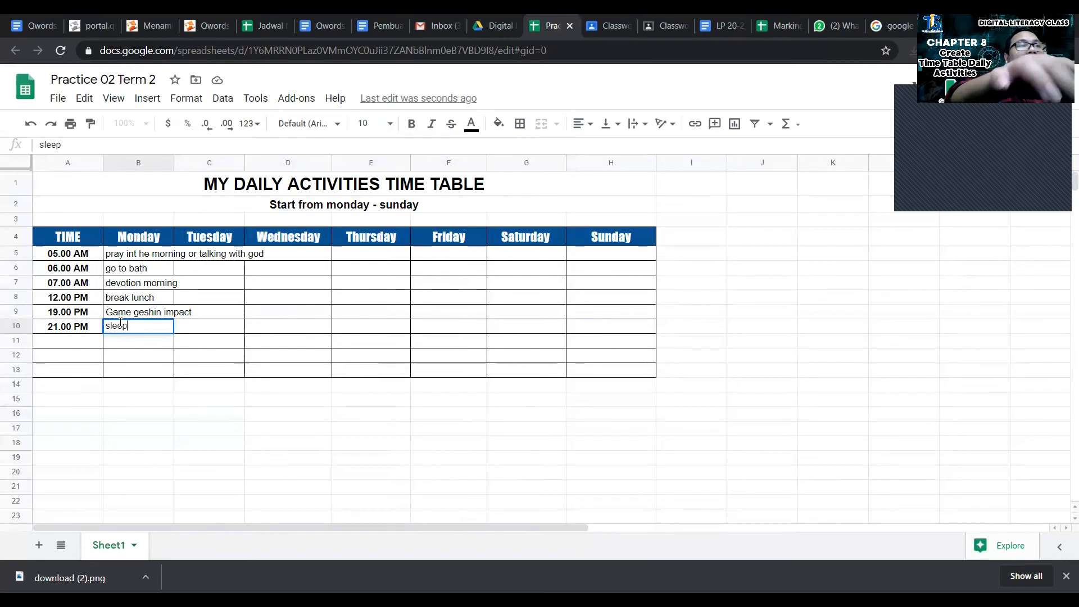
type("/rest")
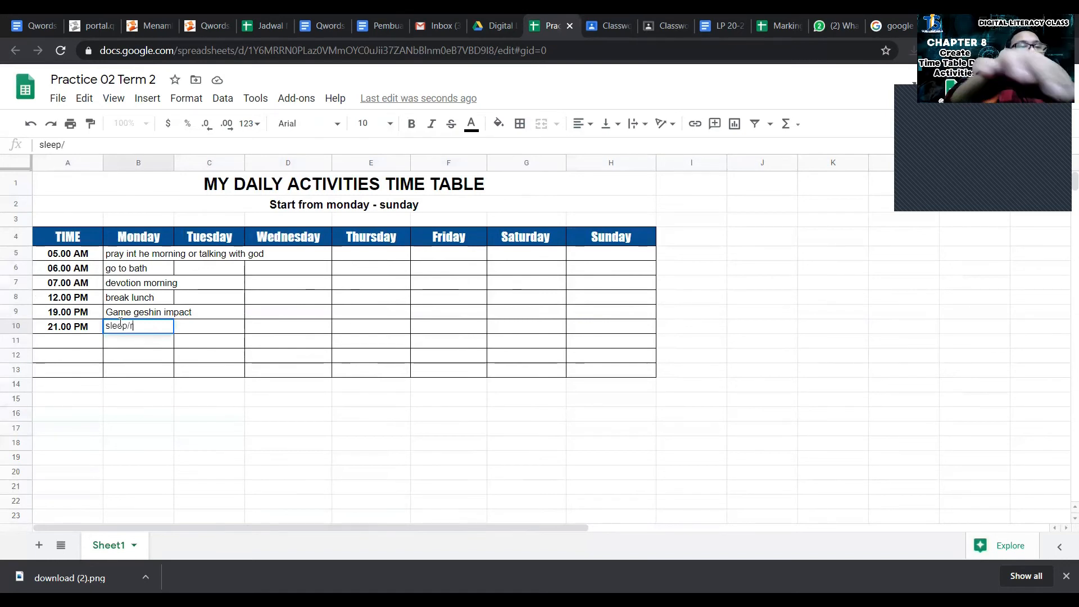
left_click(167, 361)
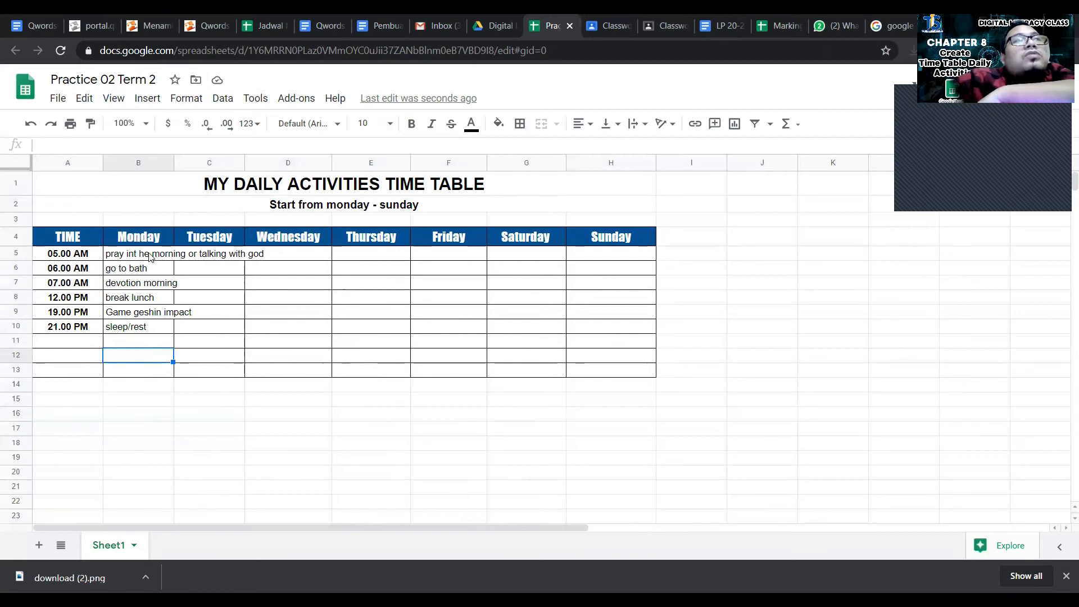
Step: Wrap the text in B5 and widen the Monday column so its activities fit inside
left_click(150, 257)
left_click(635, 123)
left_click(652, 147)
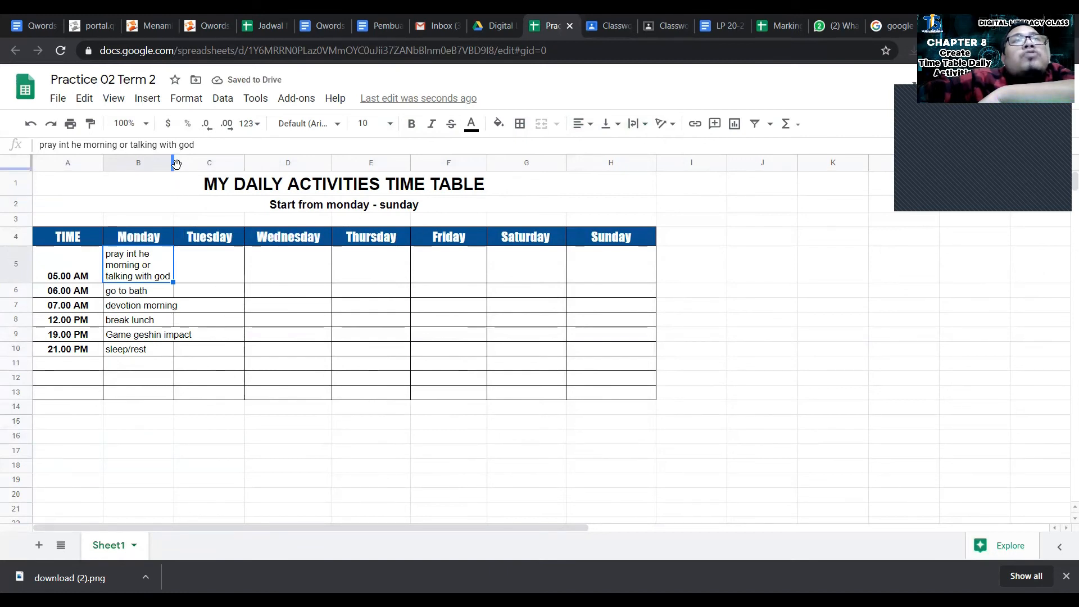
left_click_drag(175, 165, 198, 165)
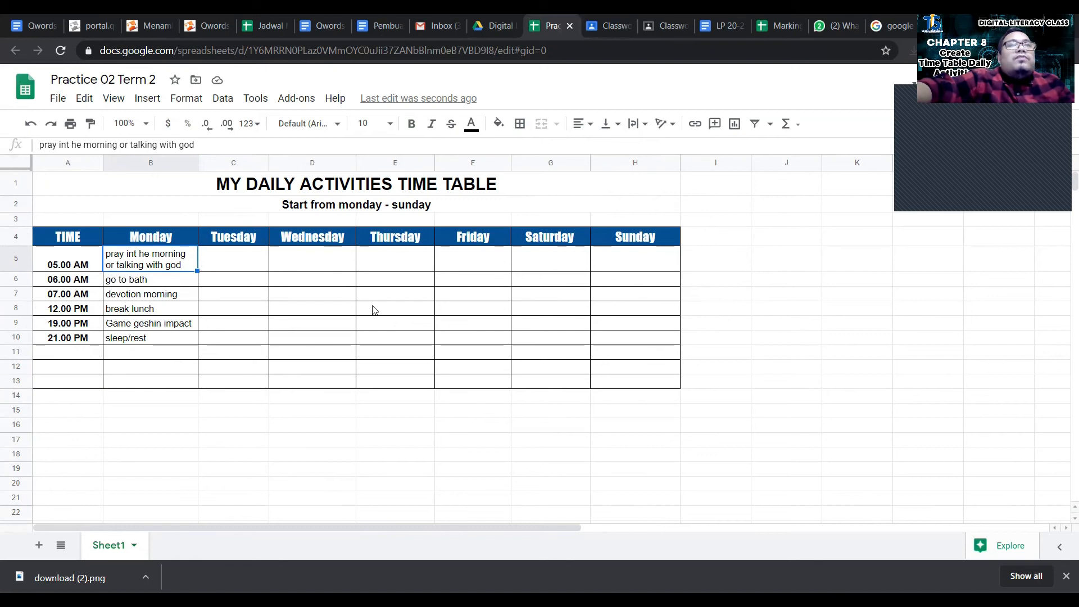
Step: Align the activity cells B5:H10 to the center horizontally and to the middle vertically
left_click(648, 342, "shift")
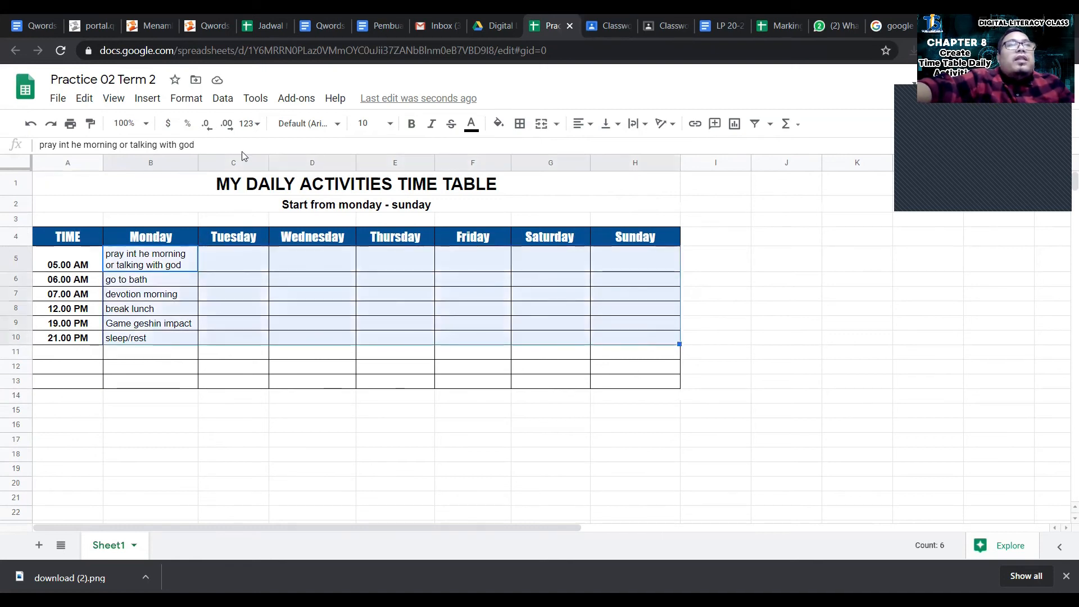
left_click(186, 98)
mouse_move(253, 328)
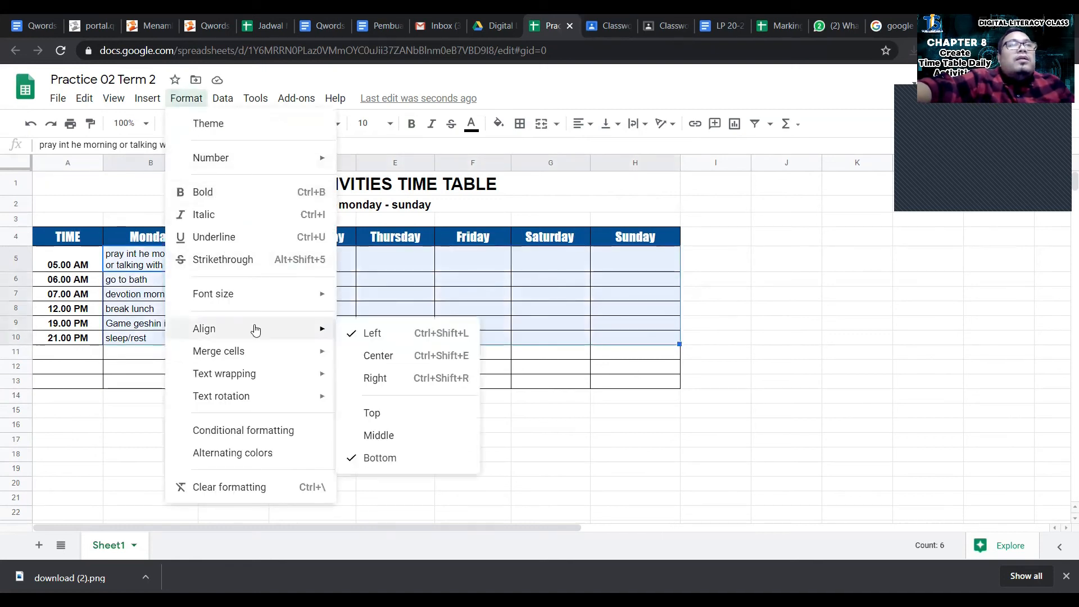
left_click(366, 357)
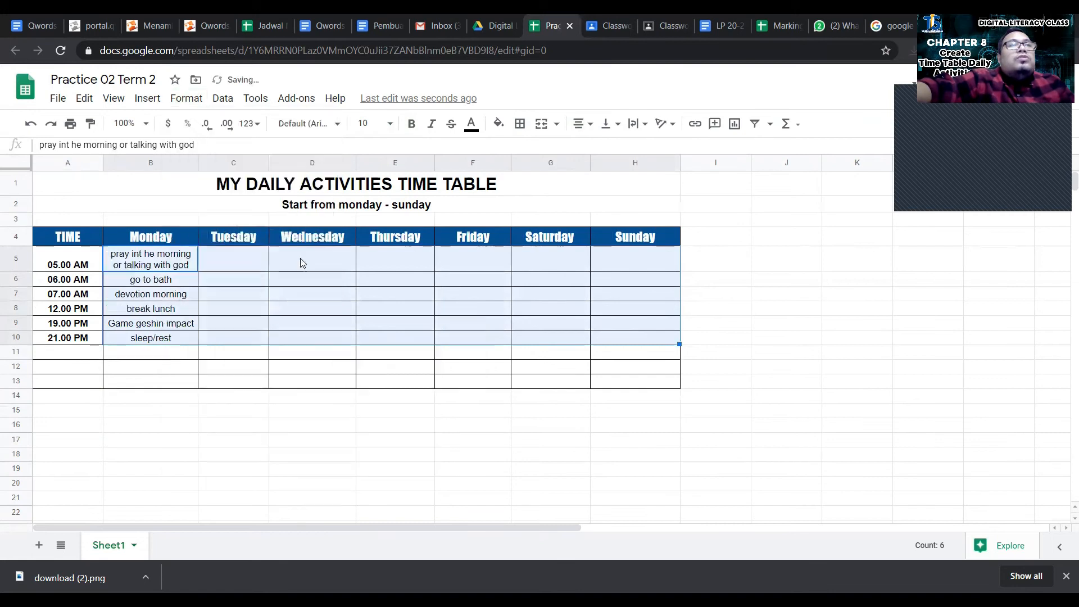
left_click(186, 98)
mouse_move(249, 336)
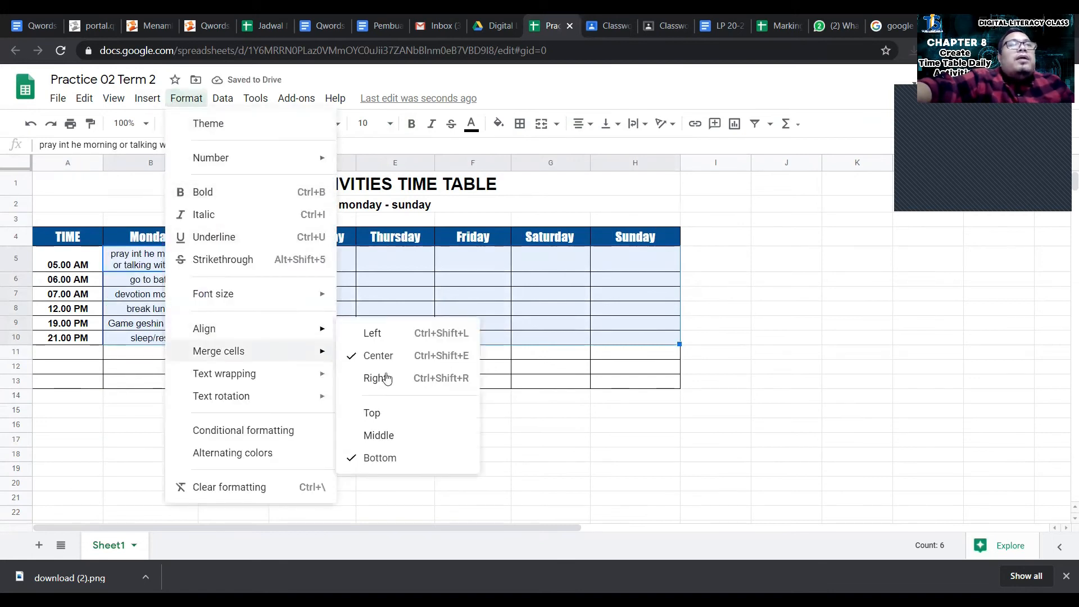
left_click(400, 431)
left_click(239, 400)
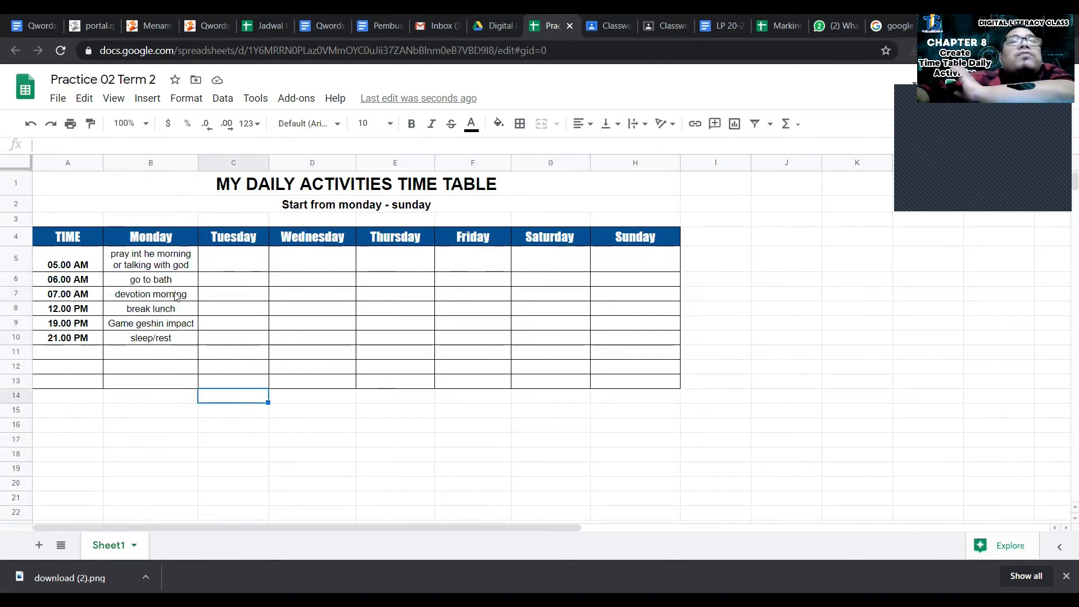
left_click(177, 268)
key("Down")
key("Down")
key("Down")
key("Down")
left_click(178, 342)
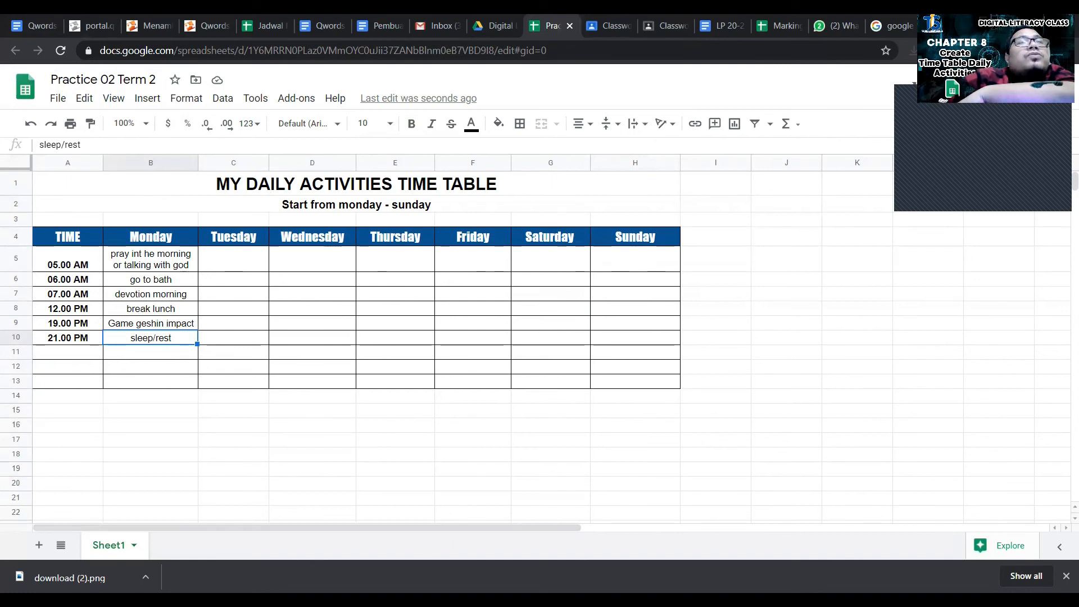
Step: Rename the timetable sheet Sheet1 as October
right_click(114, 548)
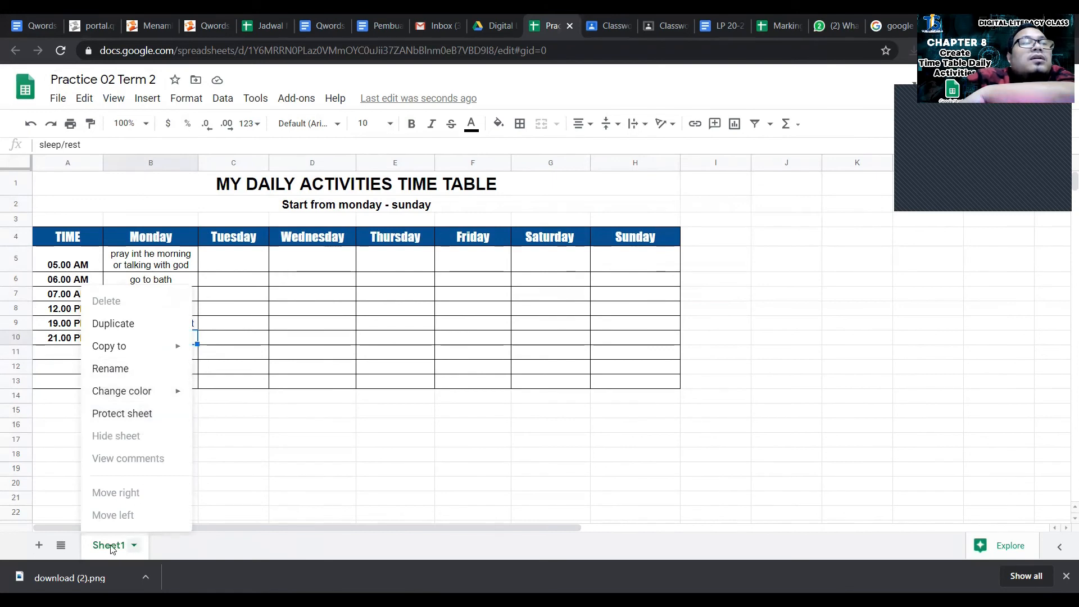
left_click(110, 370)
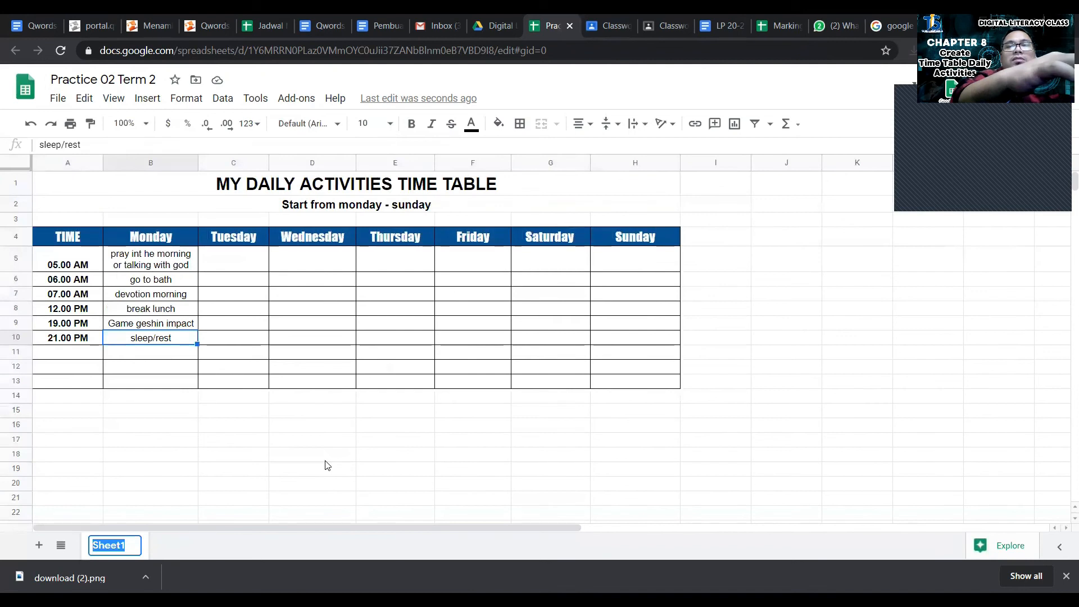
type("October")
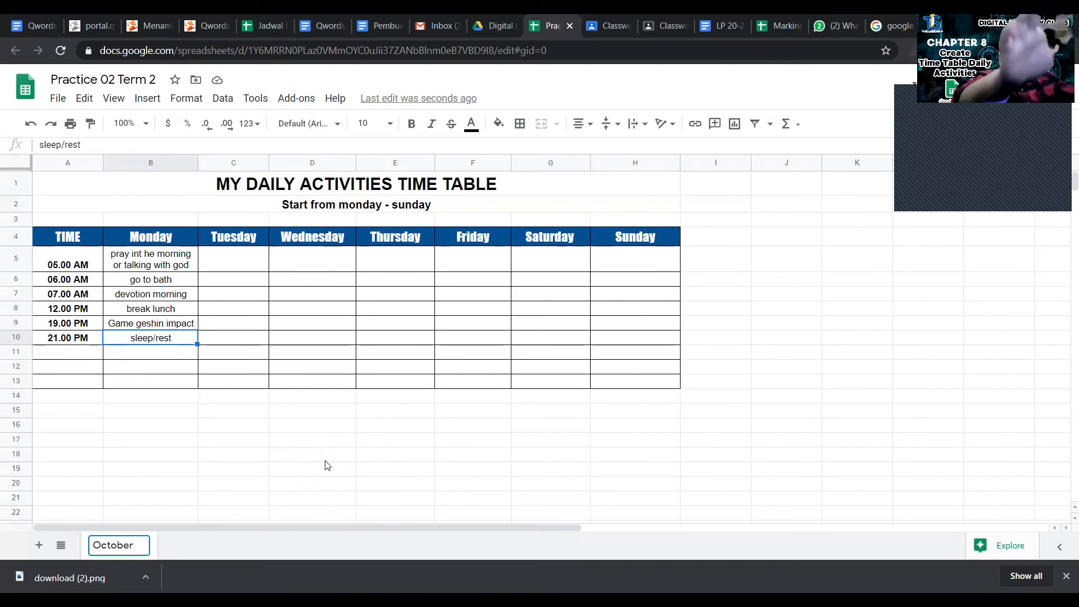
key("Return")
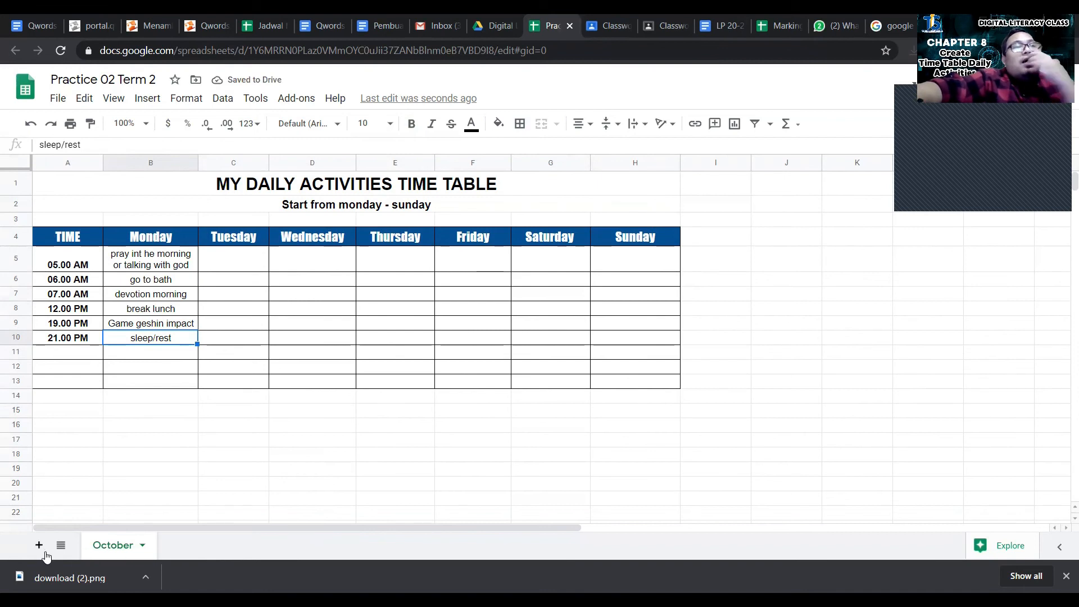
Step: Add a second sheet and name it November
left_click(40, 545)
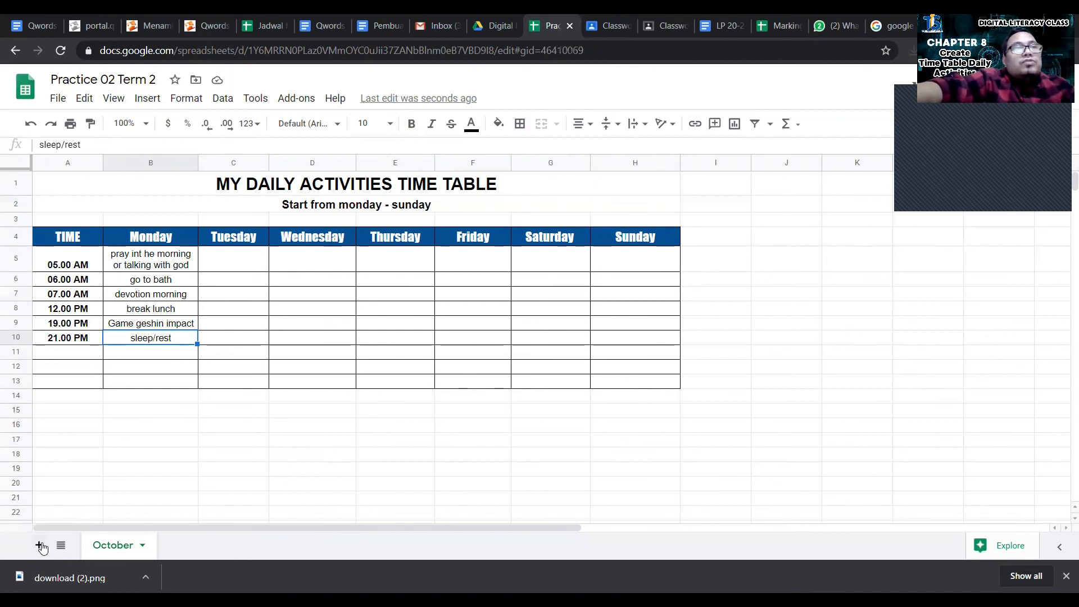
right_click(180, 546)
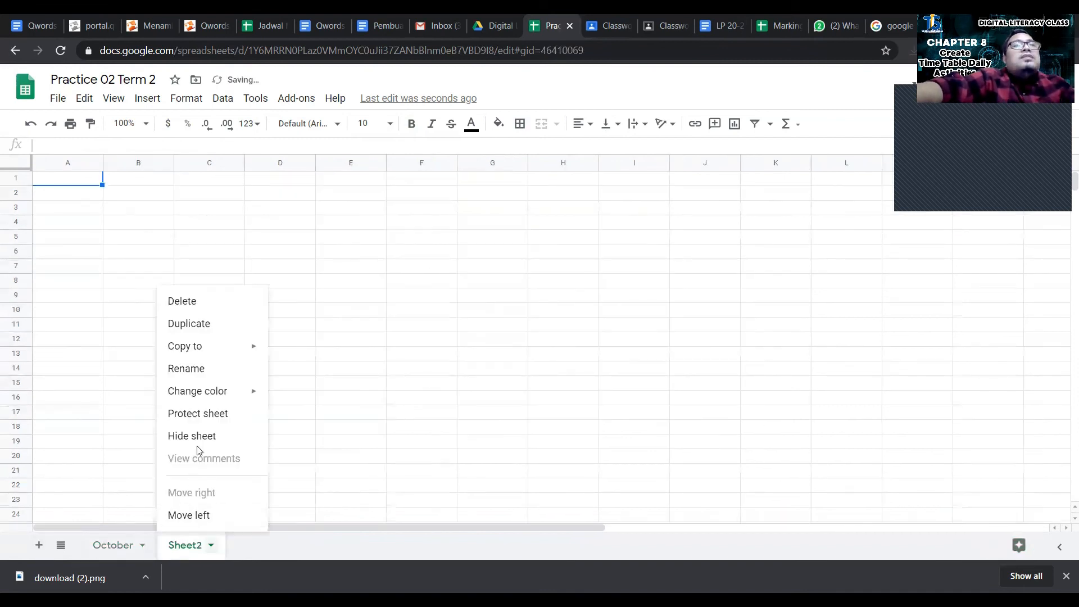
left_click(207, 371)
type("November")
key("Return")
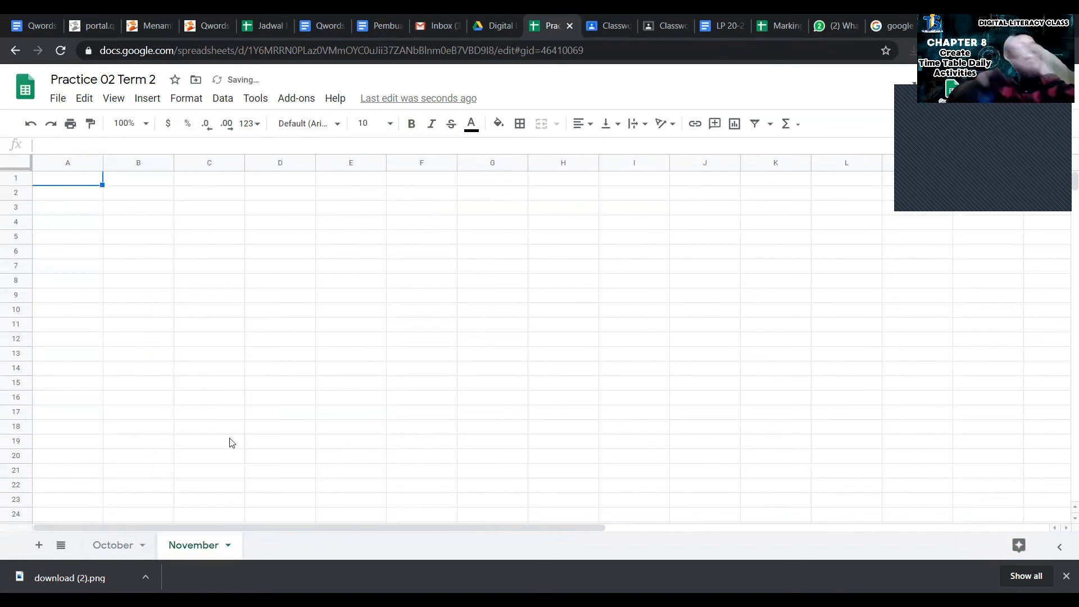
Step: Add a third sheet named December and return to the October sheet
left_click(37, 548)
right_click(280, 544)
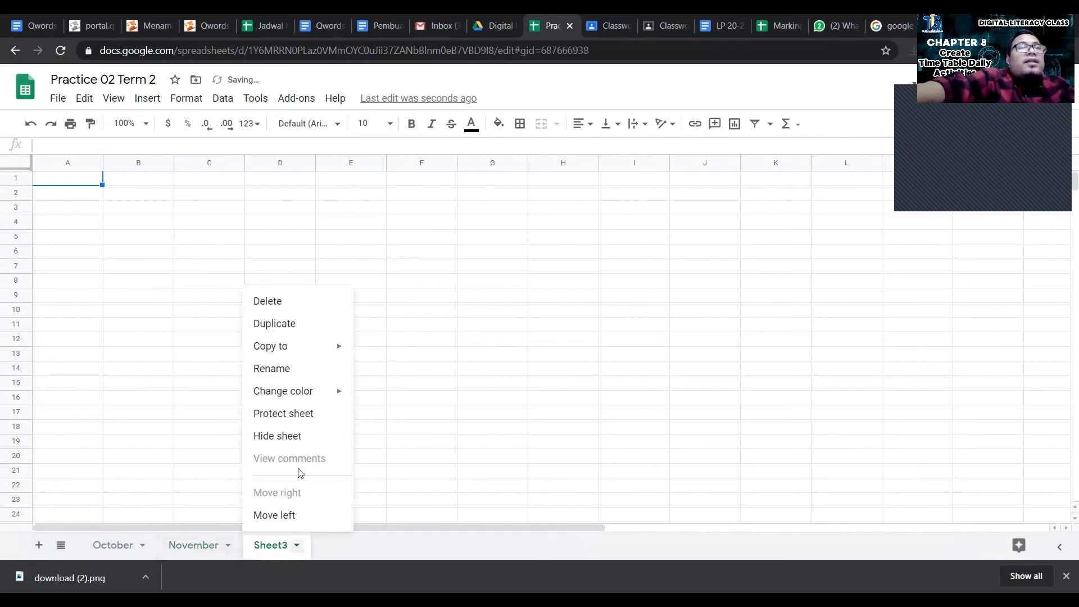
left_click(290, 374)
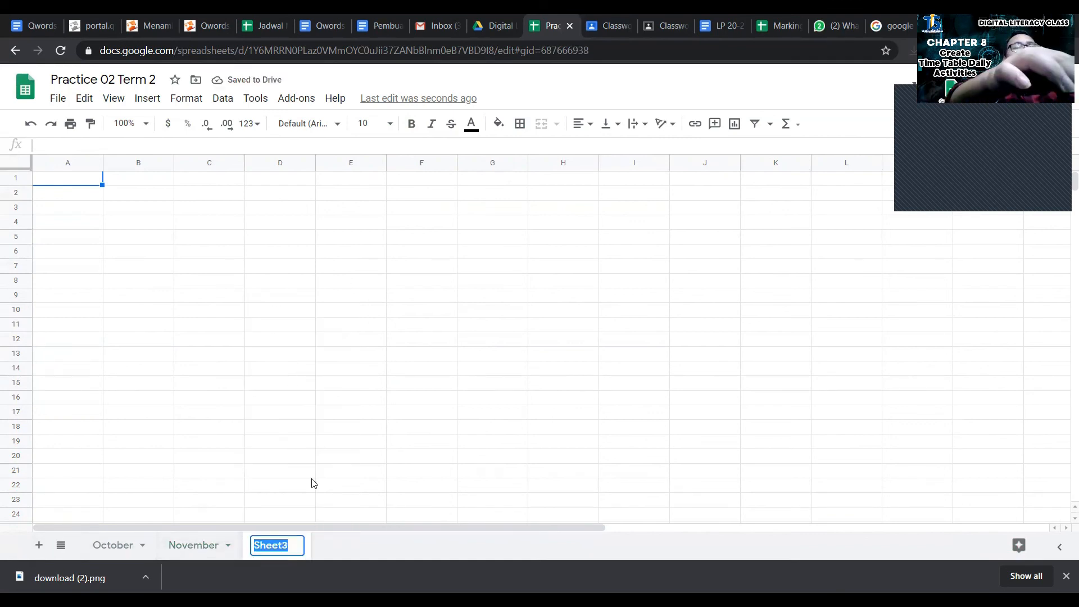
type("Dece")
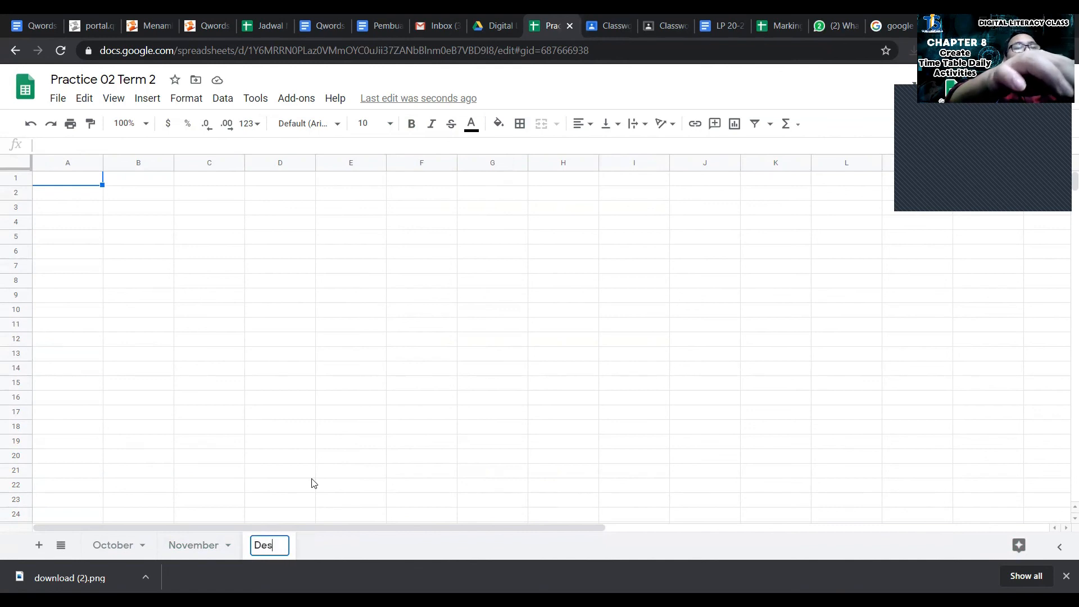
type("me")
key("BackSpace")
type("ber")
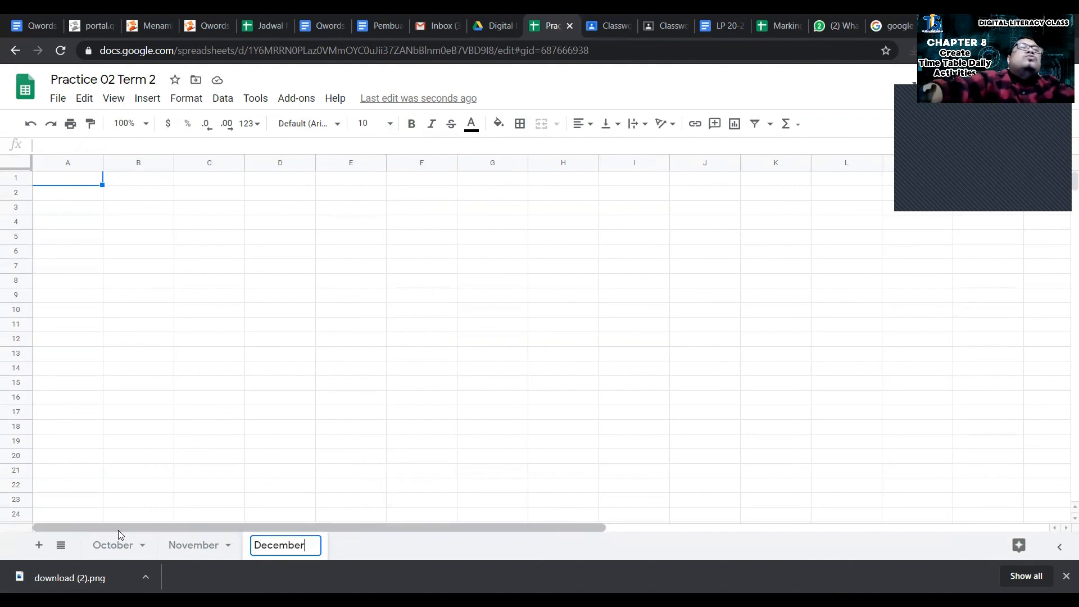
left_click(114, 545)
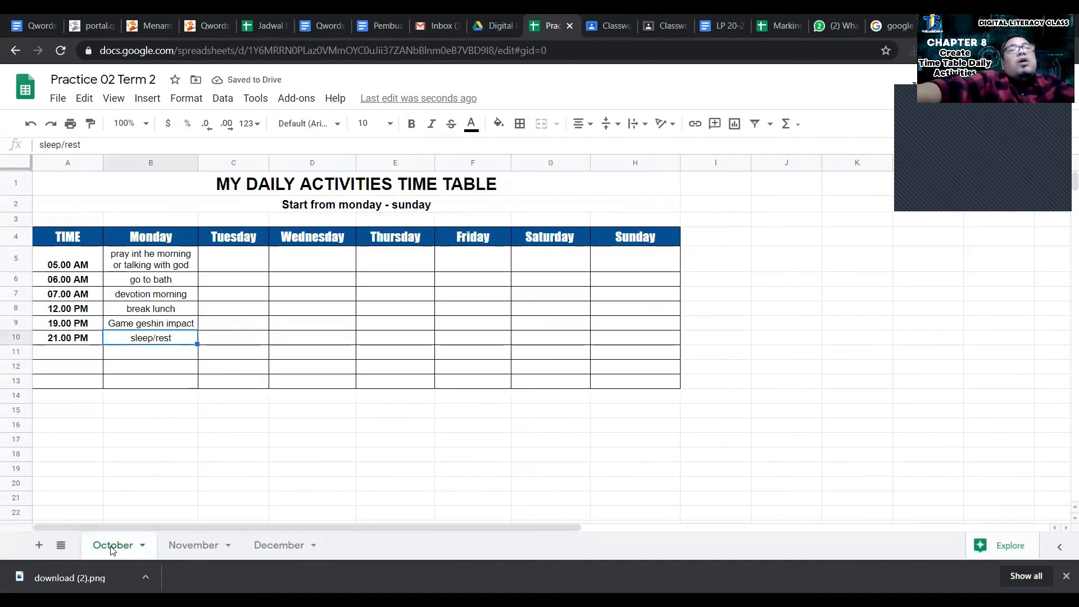
Step: Look through the November, December and October sheets, ending on November
left_click(180, 547)
left_click(279, 546)
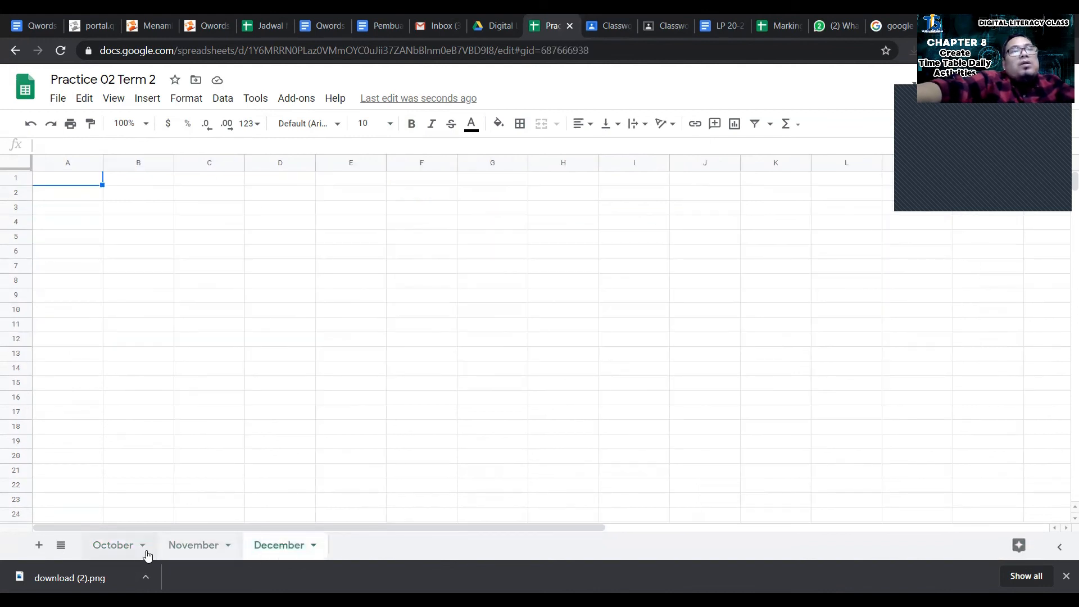
left_click(135, 548)
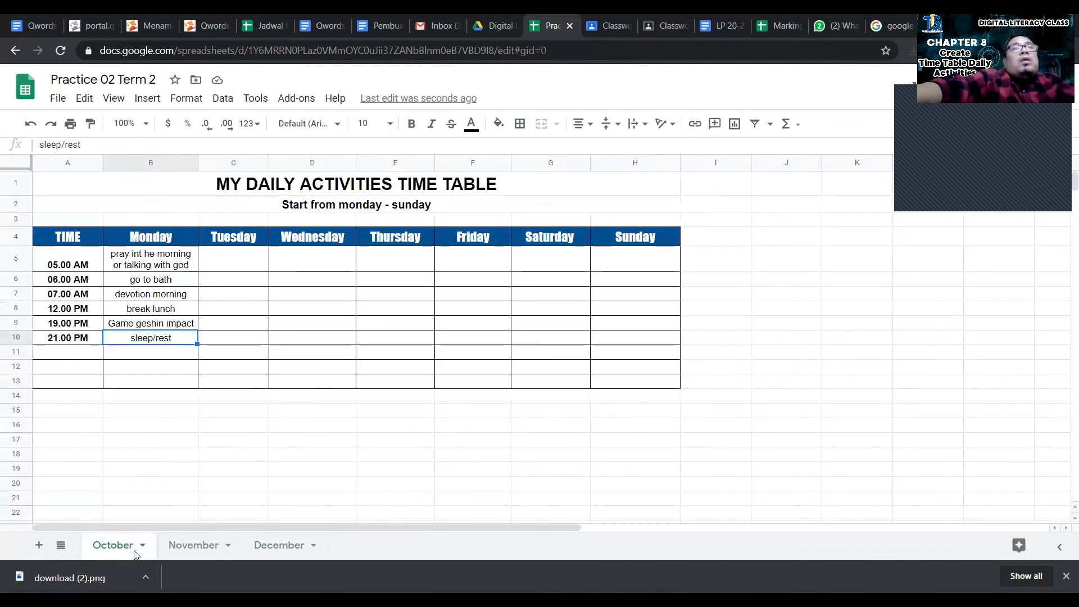
left_click(181, 548)
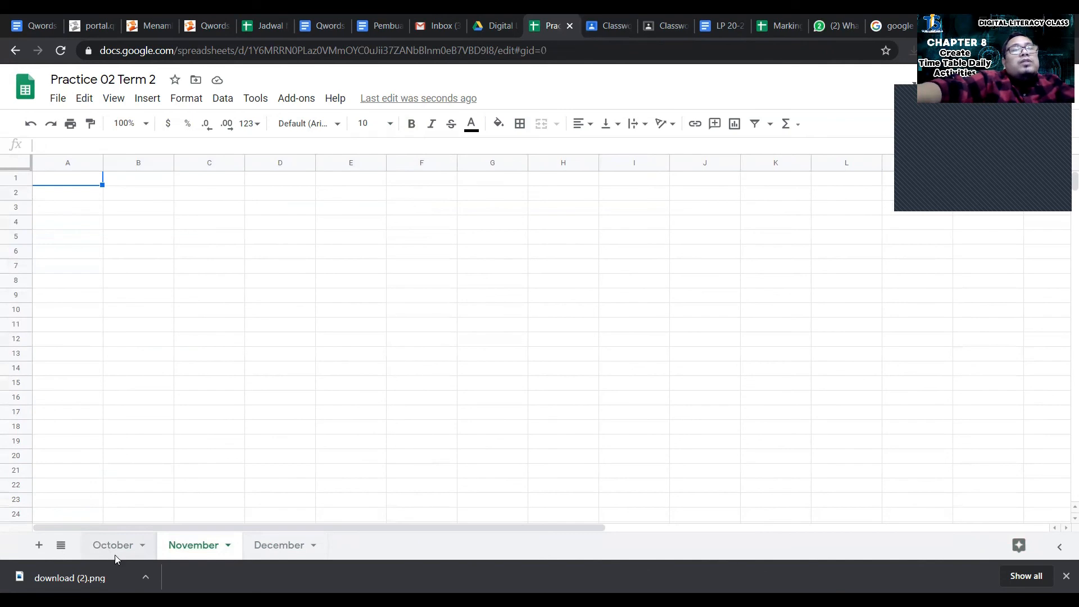
Step: Copy the whole timetable on the October sheet, cells A1 to H13, including the title and headings
left_click(112, 546)
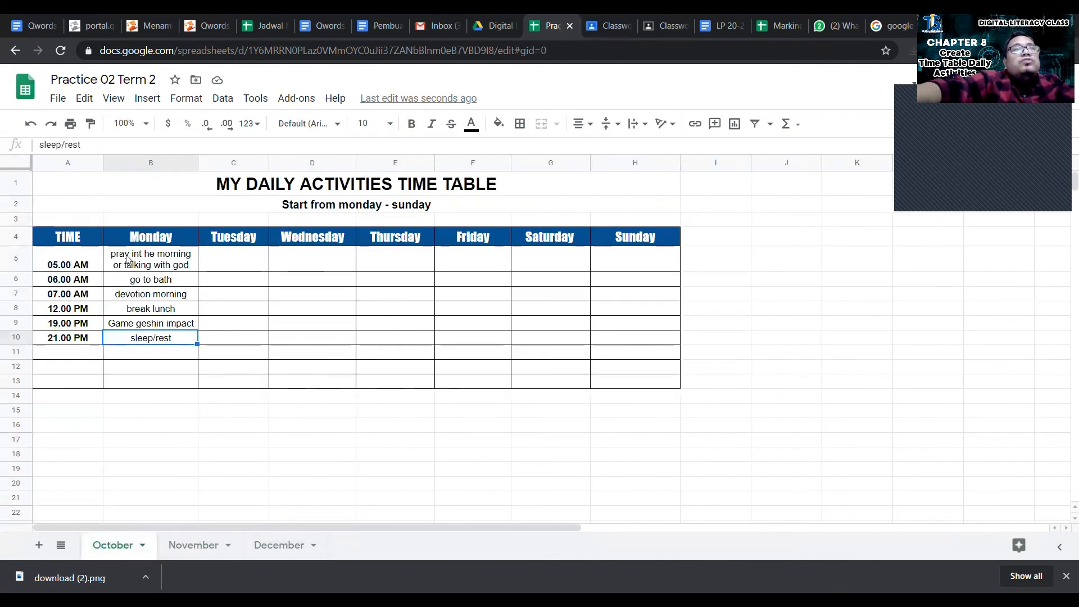
left_click(51, 182)
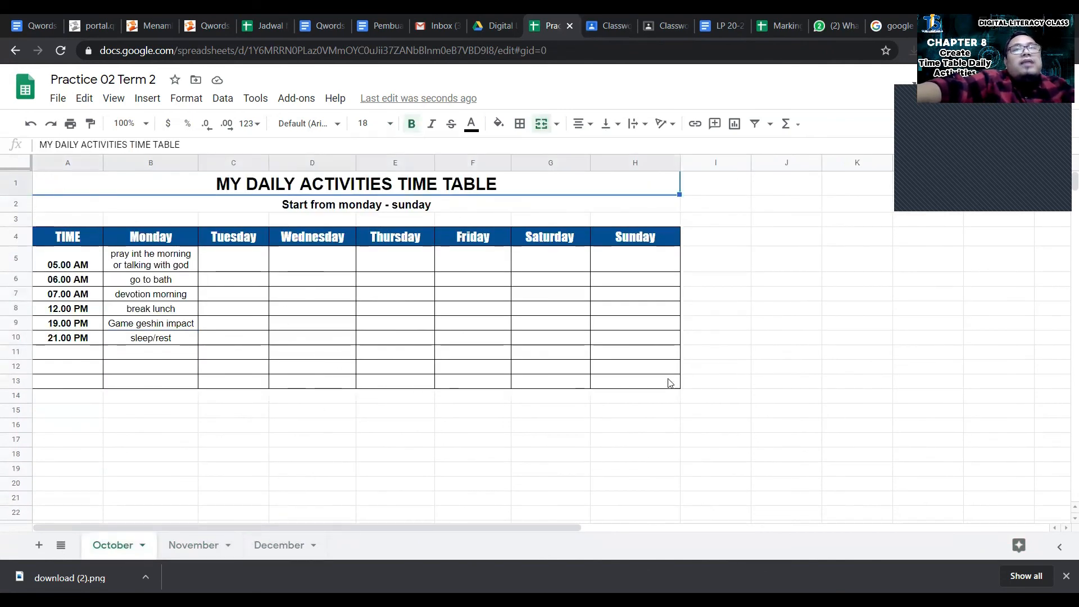
left_click(667, 381, "shift")
key("ctrl+c")
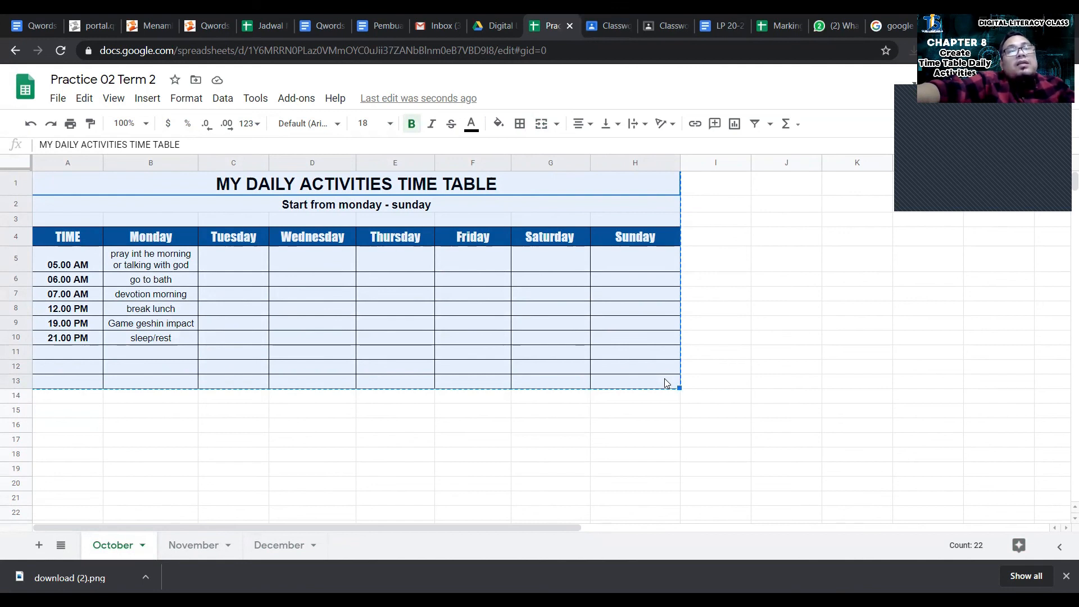
Step: Try pasting the copied timetable into the November sheet at cell A1 and undo the paste
left_click(198, 545)
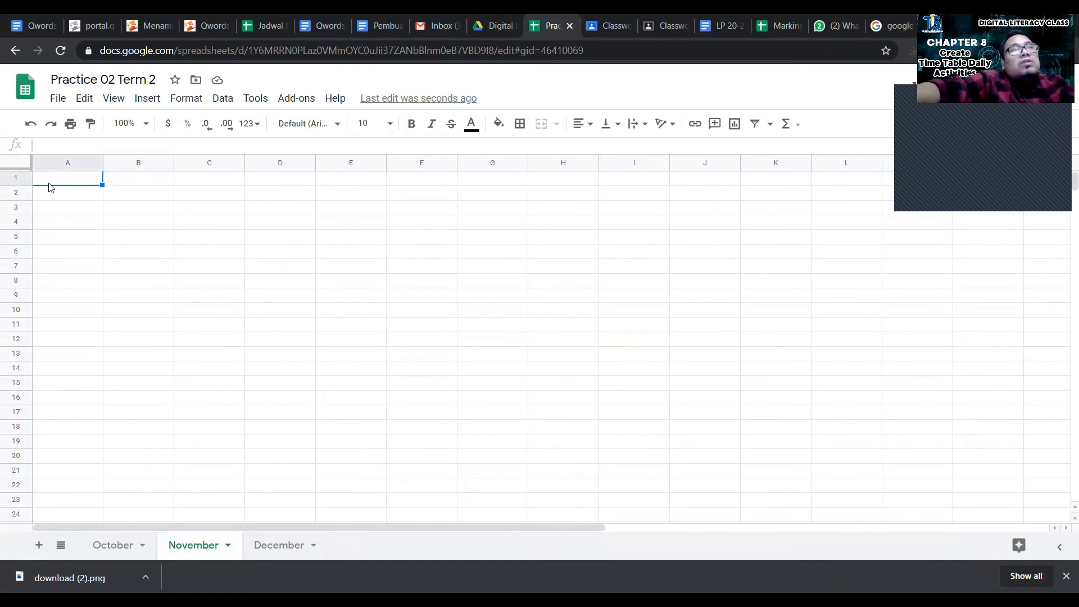
key("ctrl+v")
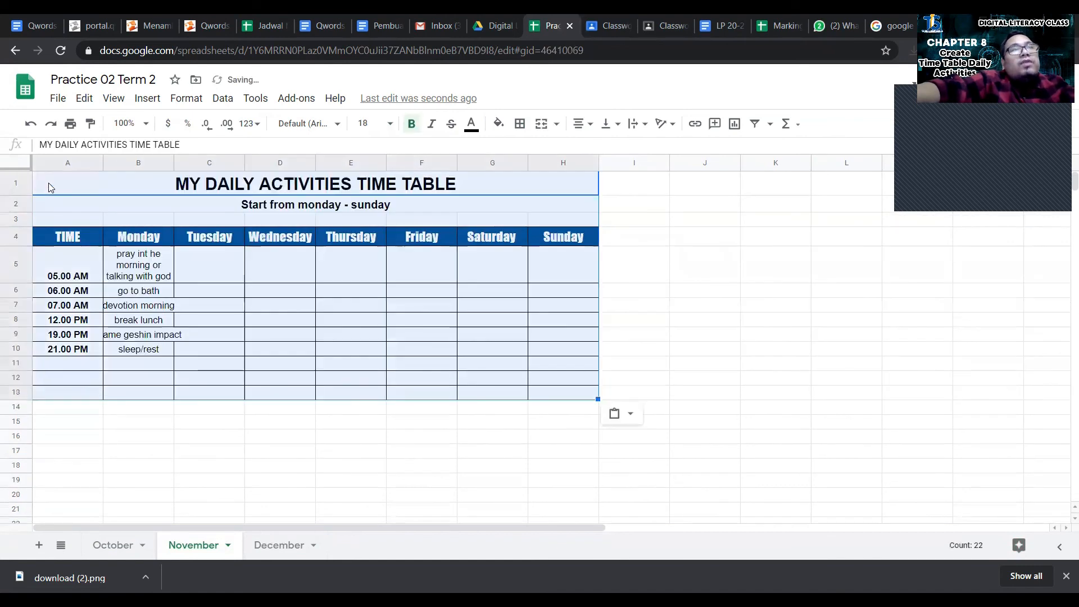
left_click(282, 543)
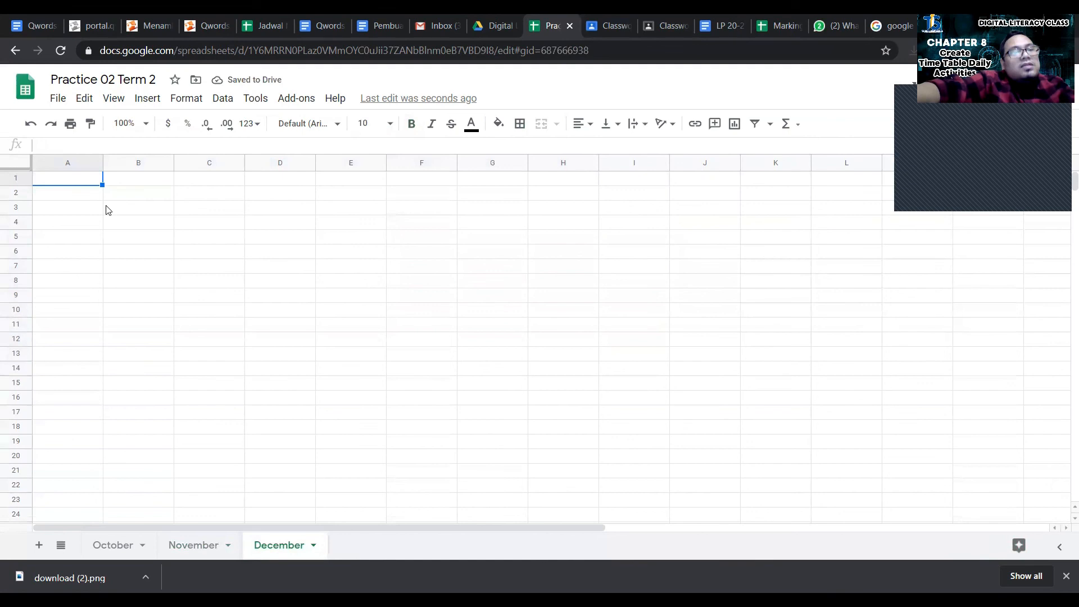
key("ctrl+z")
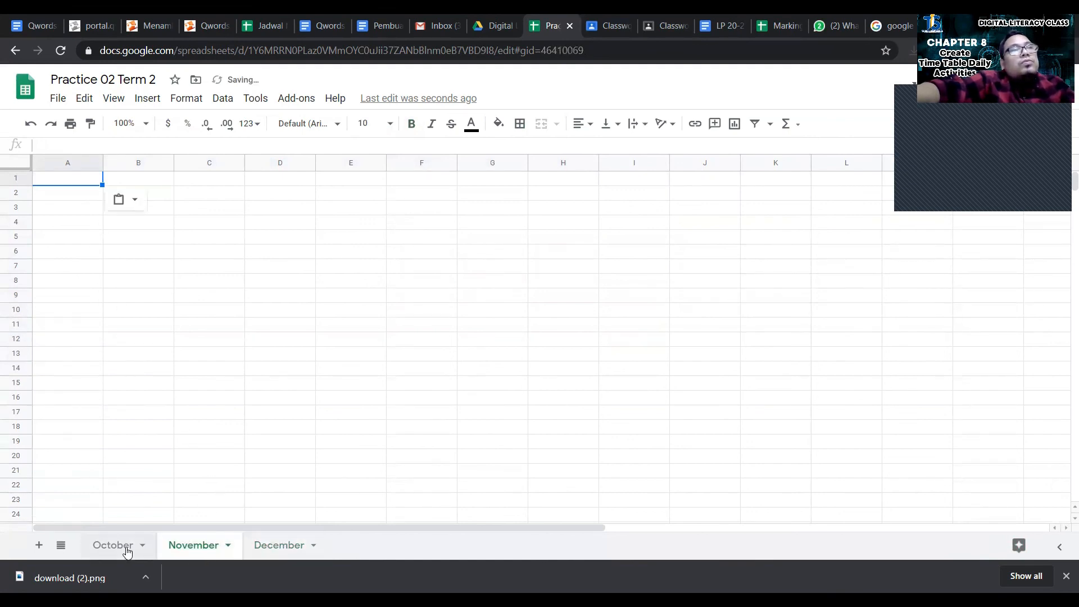
left_click(125, 548)
left_click(222, 548)
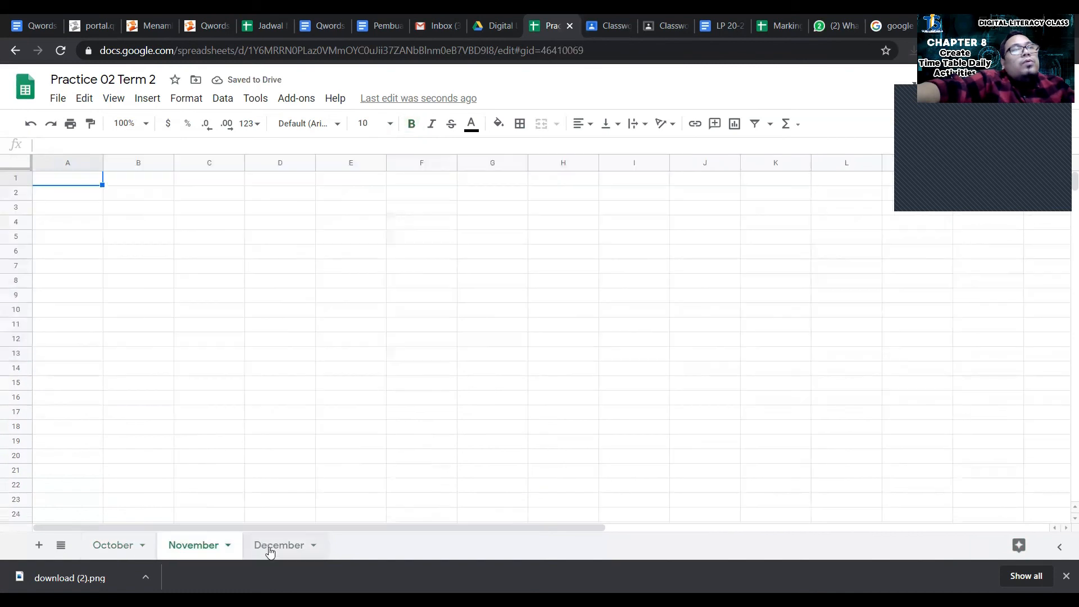
left_click(271, 550)
left_click(178, 549)
left_click(127, 546)
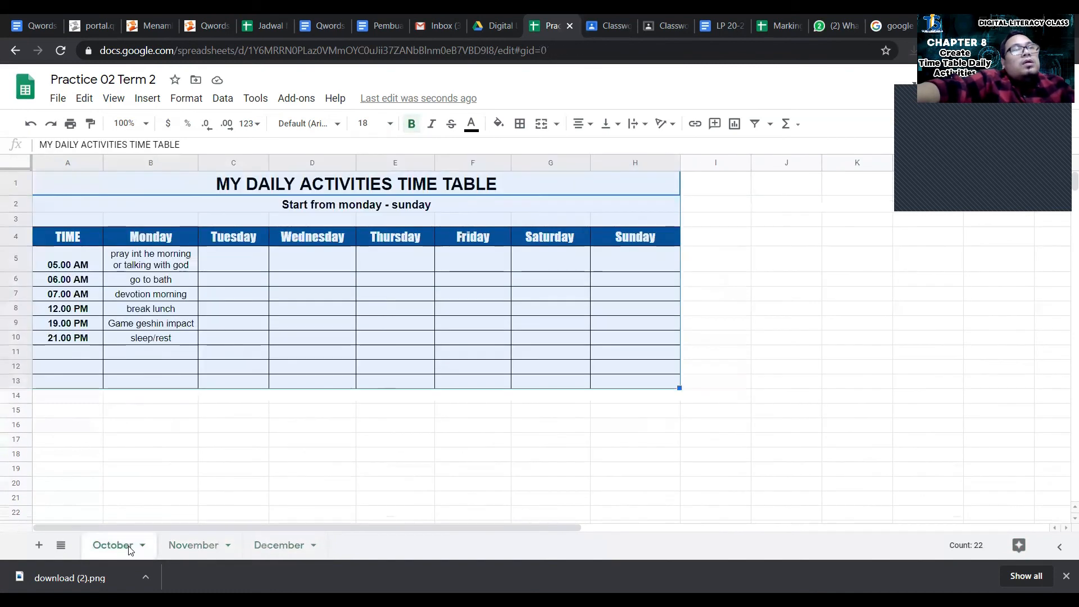
Step: Paste the copied October timetable at cell A1 of both the November and December sheets
left_click(189, 549)
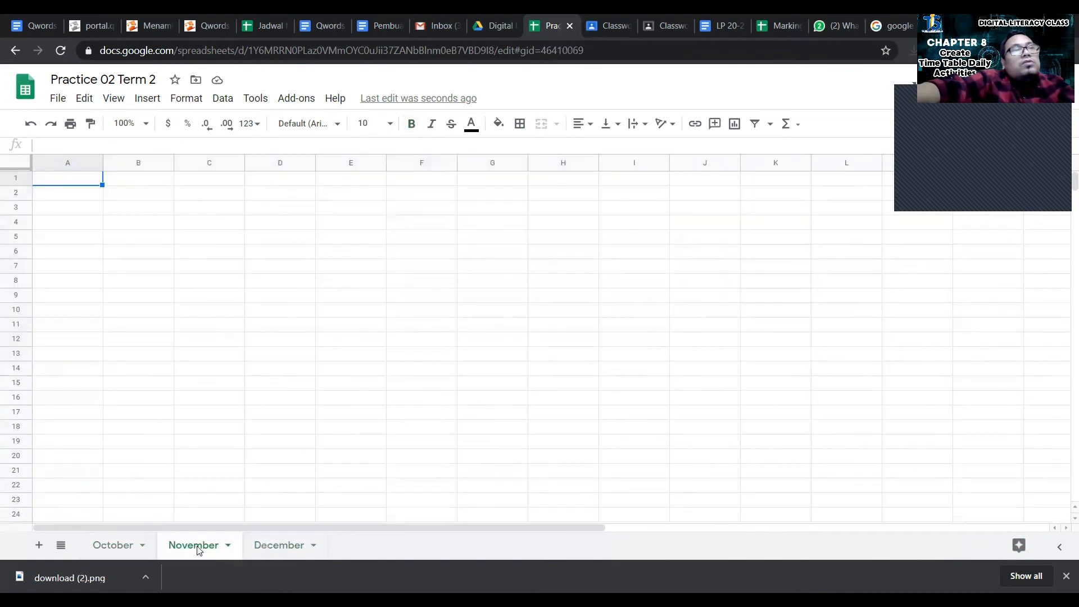
key("ctrl+v")
left_click(280, 550)
key("ctrl+v")
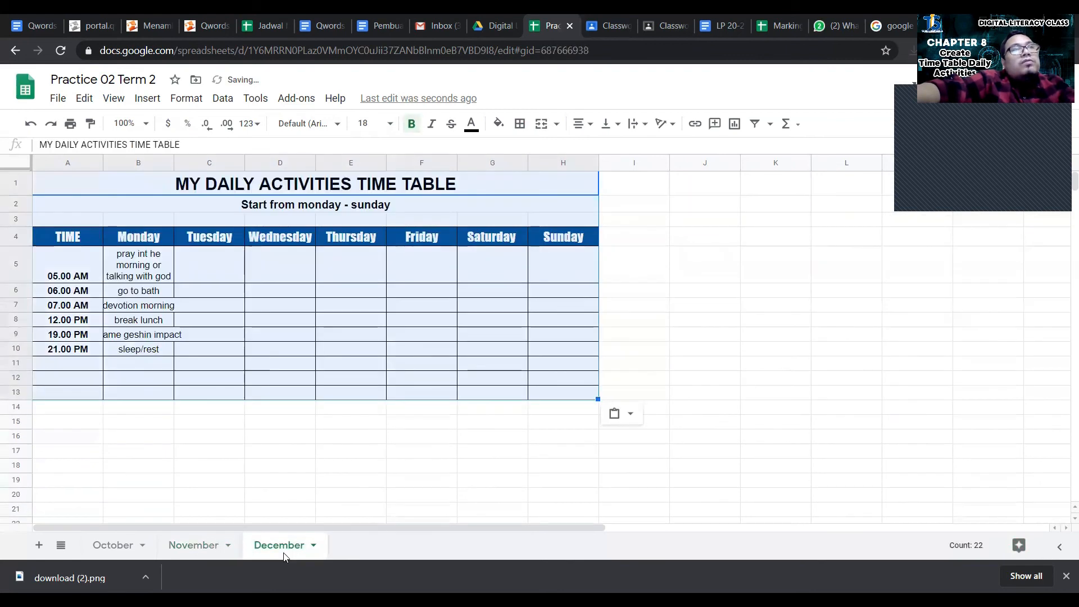
left_click(250, 482)
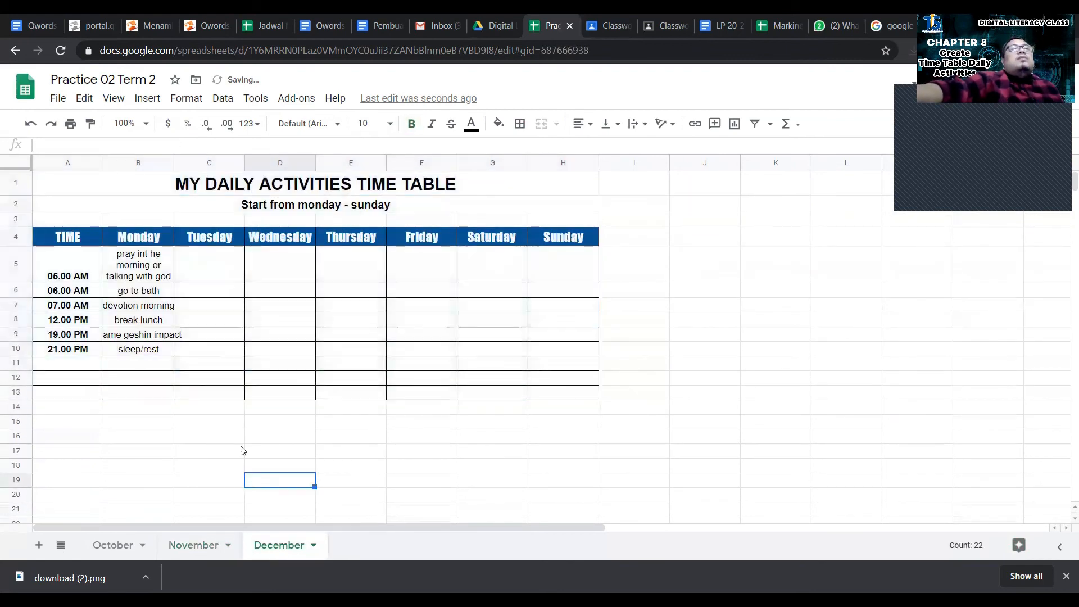